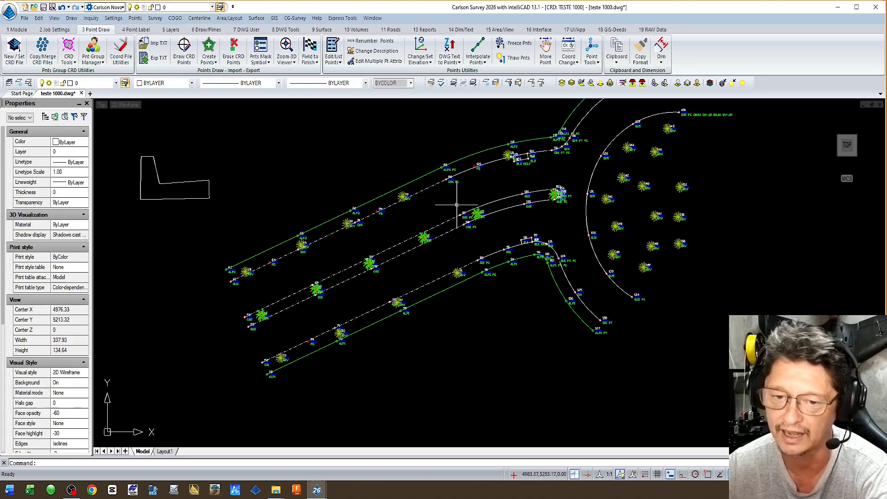
Select all pine tree symbols similar to the one at point 93 and delete them from the drawing
middle_drag(414, 347, 432, 359)
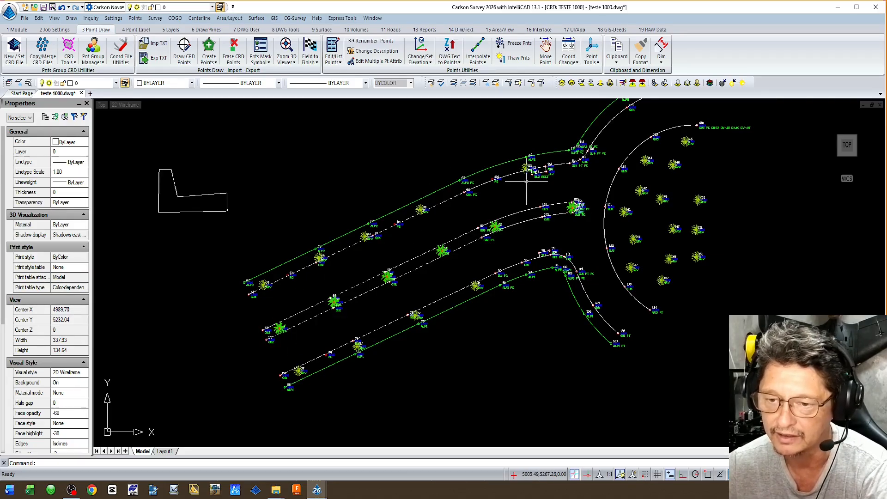
scroll(527, 181, up, 2)
scroll(469, 193, up, 3)
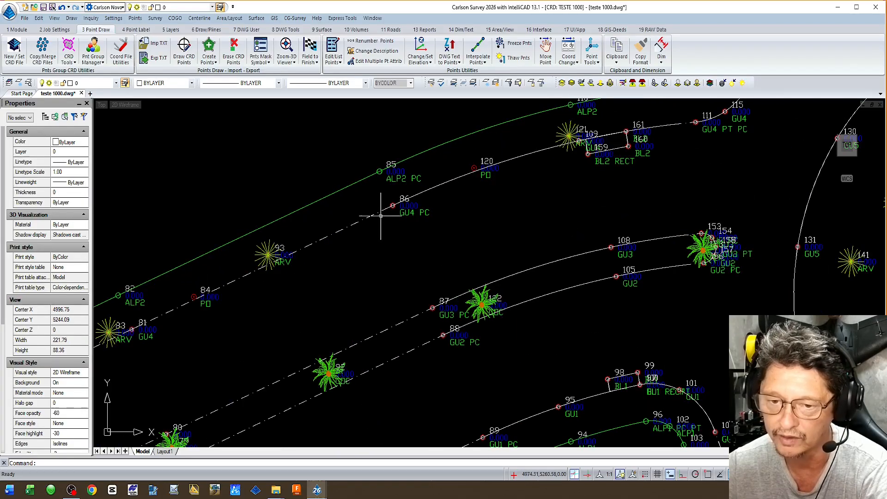
click(259, 250)
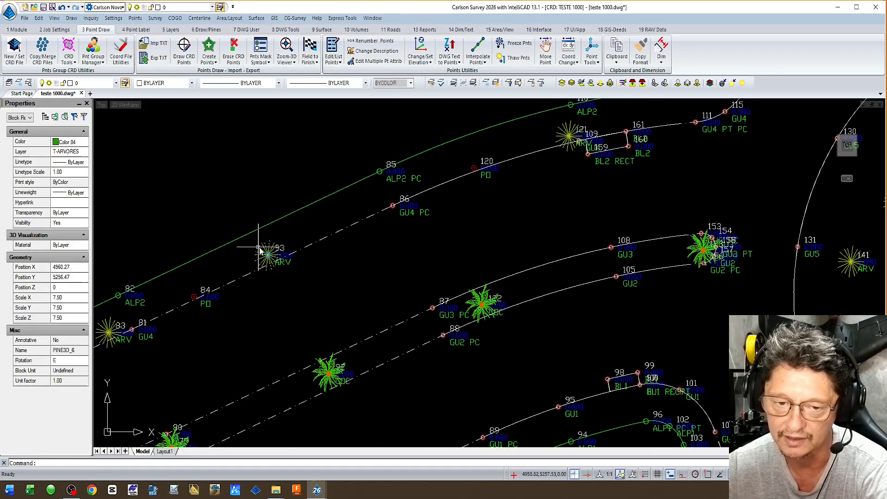
right_click(259, 250)
click(288, 347)
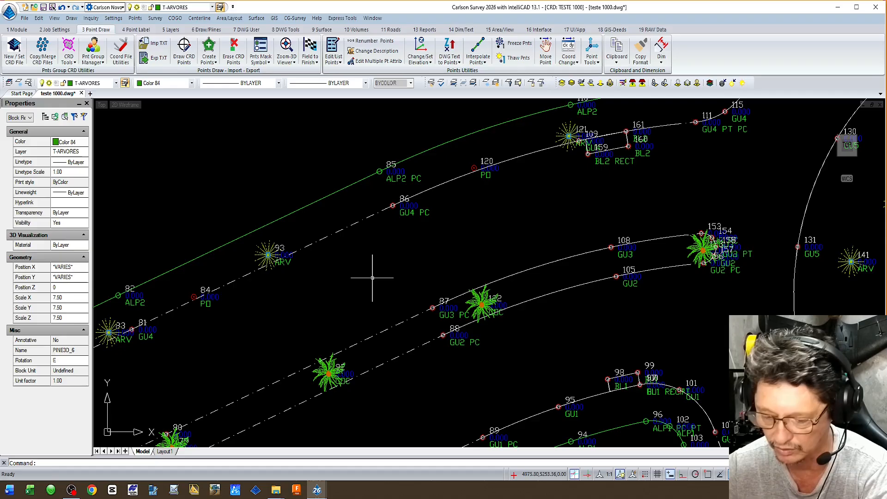
key(Escape)
Select all palm symbols similar to the one at point 79 between the GU2 and GU3 lines and delete them
scroll(383, 259, down, 1)
scroll(388, 242, down, 1)
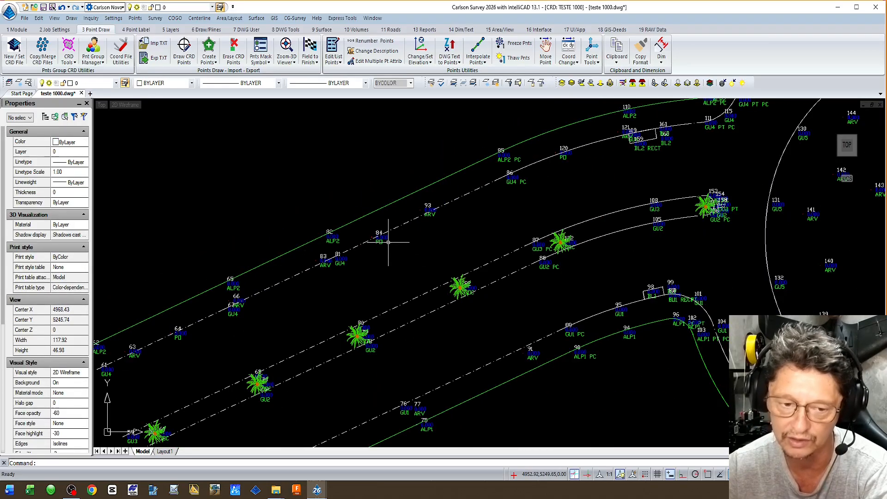
scroll(367, 267, up, 1)
scroll(374, 287, up, 1)
scroll(430, 240, up, 1)
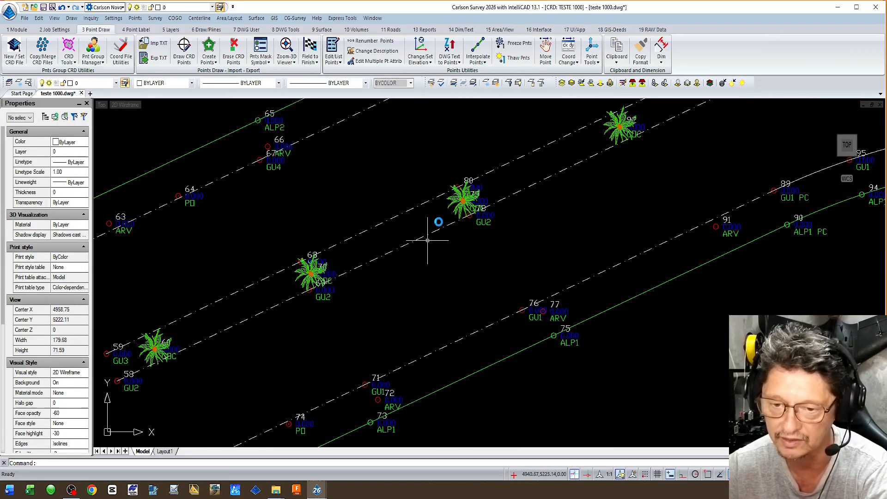
right_click(450, 203)
click(455, 347)
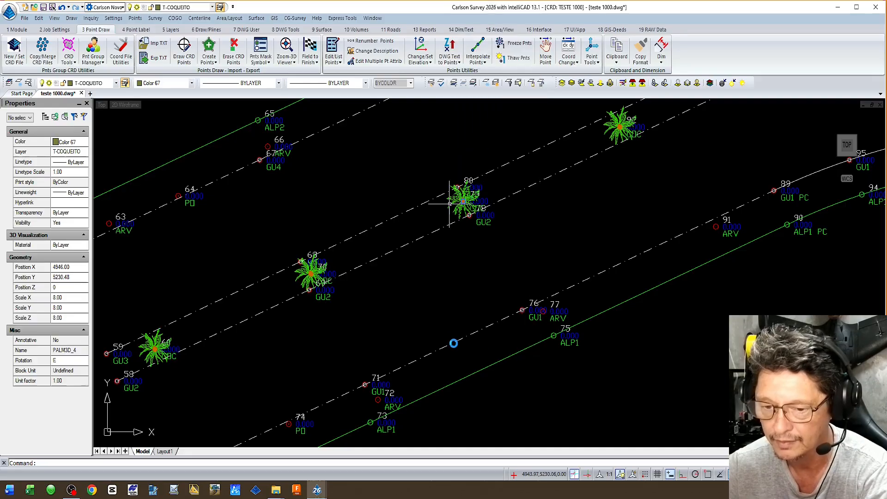
key(Delete)
Inspect the green ALP1 alignment polyline from point 55 through points 73 and 75, then clear the selection
scroll(417, 297, down, 2)
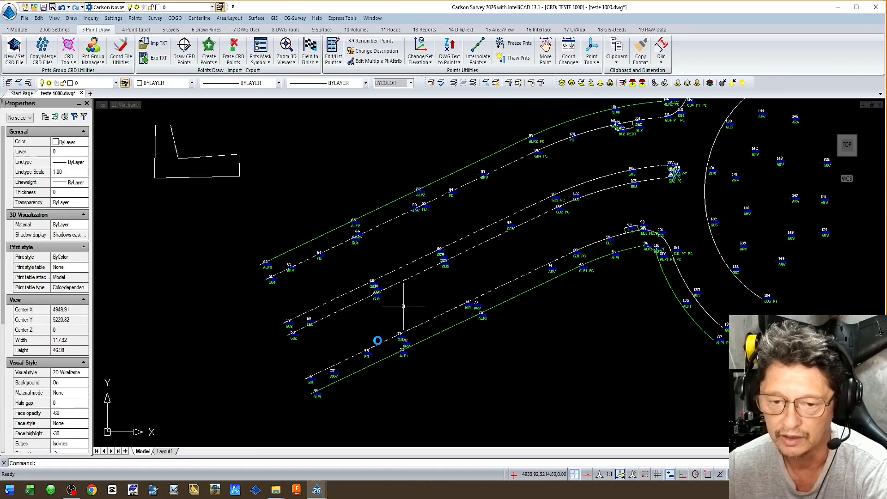
scroll(361, 358, up, 1)
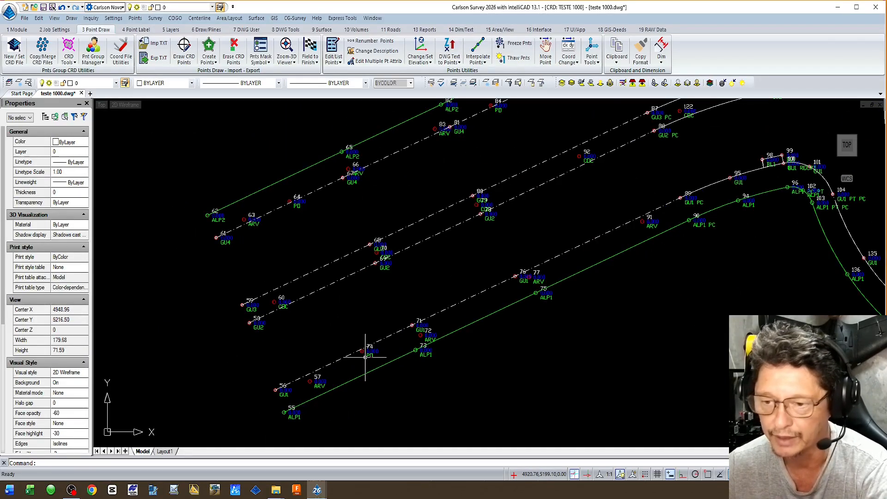
scroll(277, 414, up, 3)
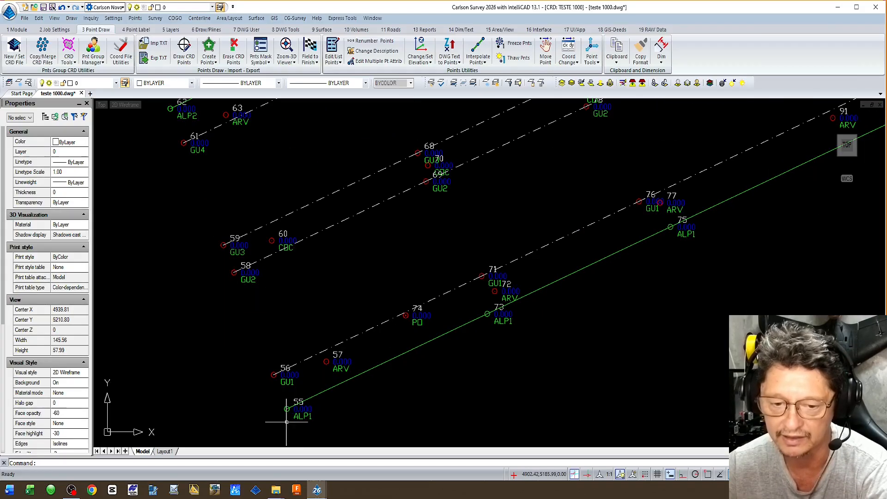
middle_drag(309, 415, 319, 407)
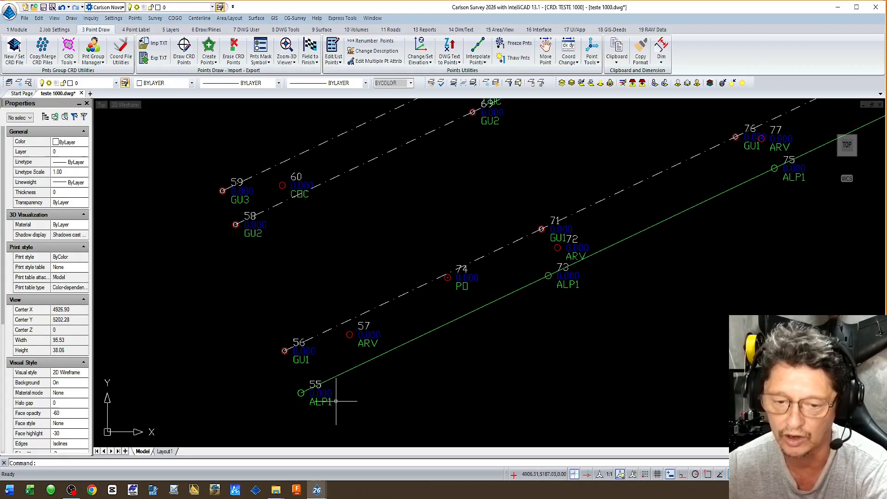
click(329, 379)
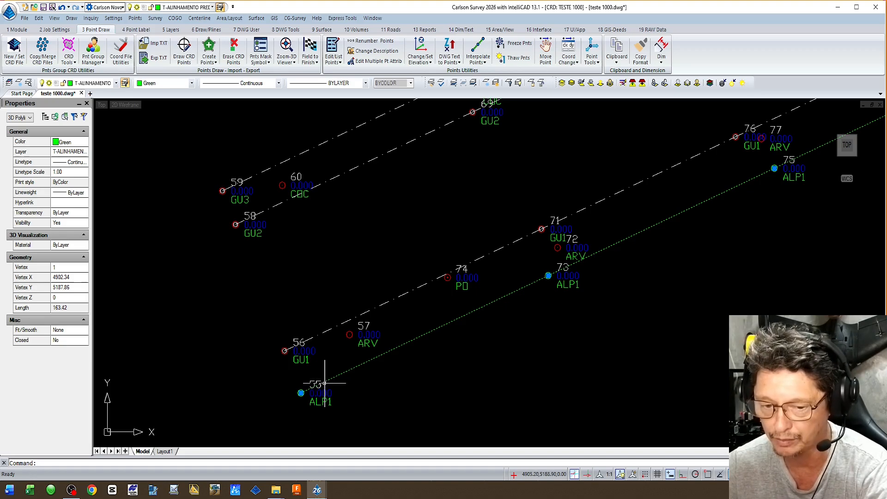
key(Escape)
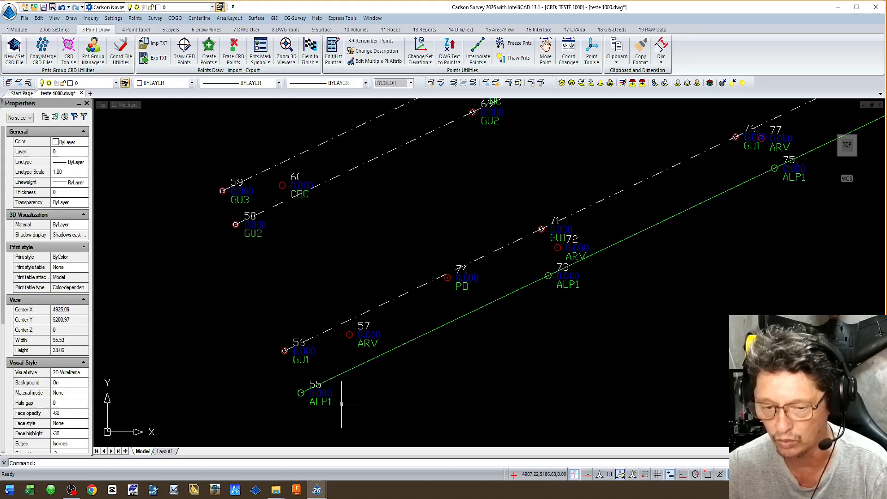
click(323, 382)
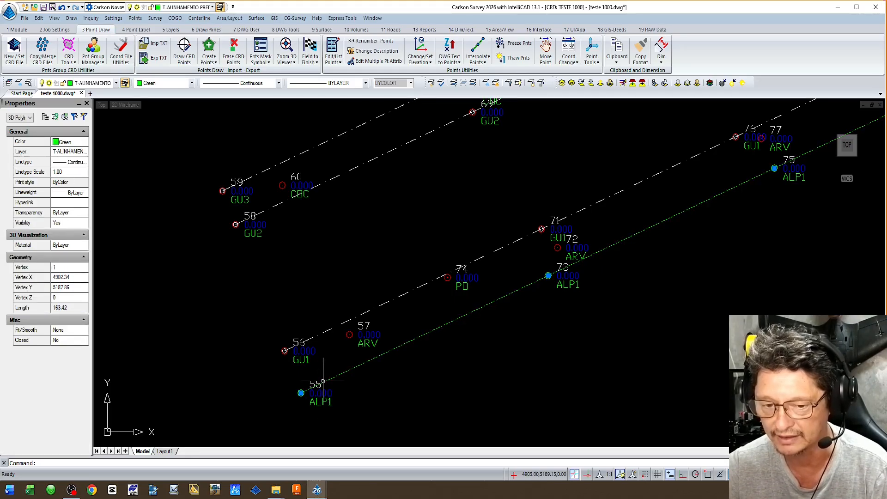
key(Escape)
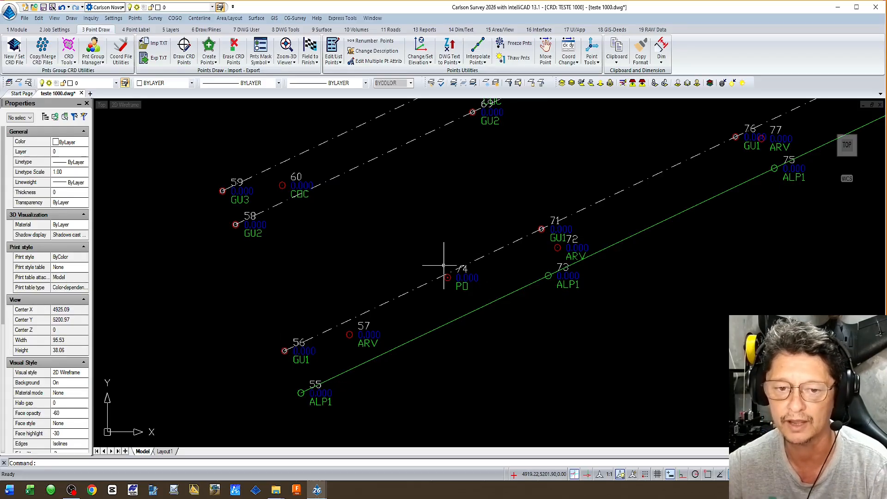
Examine the GU2 and GU3 curb lines from points 58 and 59 to their curved ends, highlighting the GU2 polyline
middle_drag(271, 266, 313, 304)
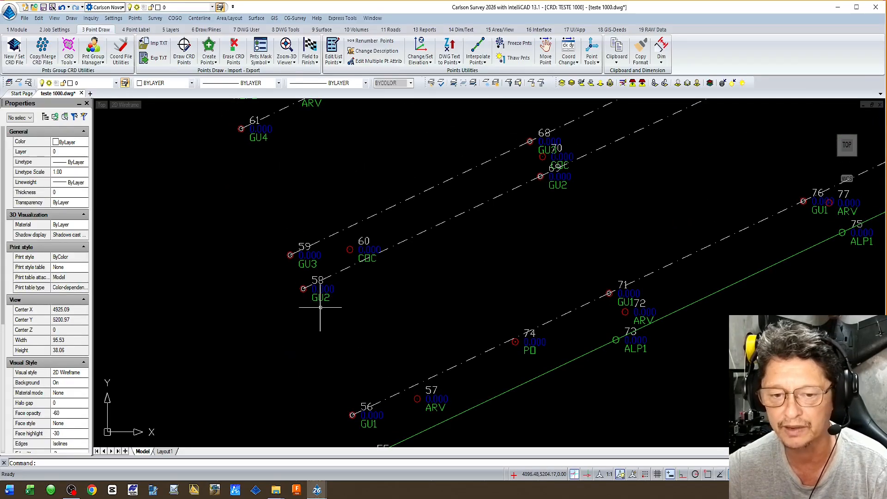
scroll(313, 297, down, 2)
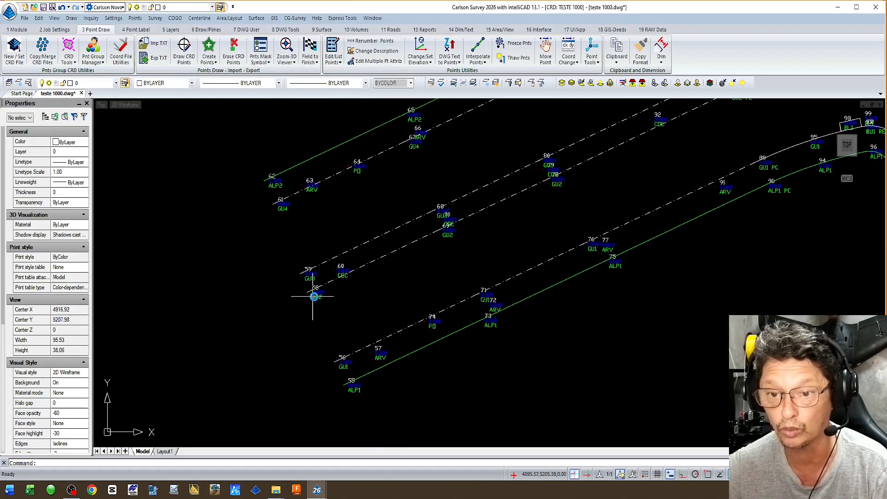
scroll(574, 228, down, 2)
scroll(574, 228, up, 4)
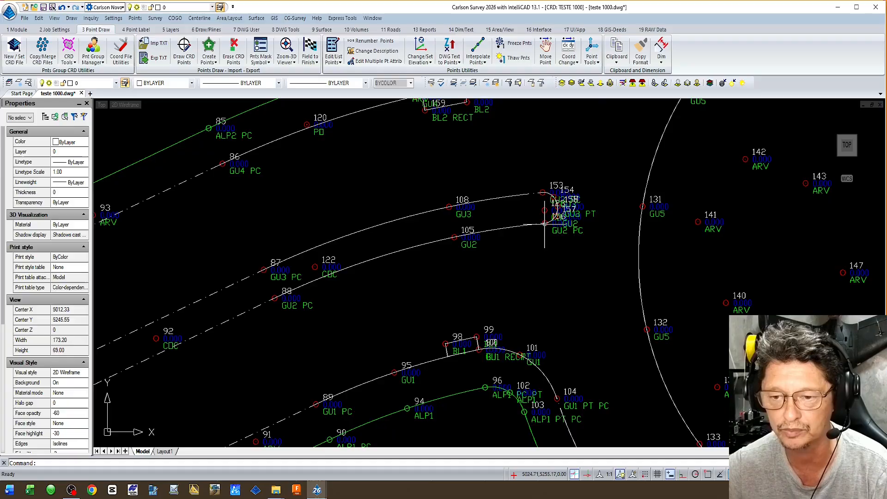
scroll(522, 223, down, 7)
scroll(372, 312, up, 4)
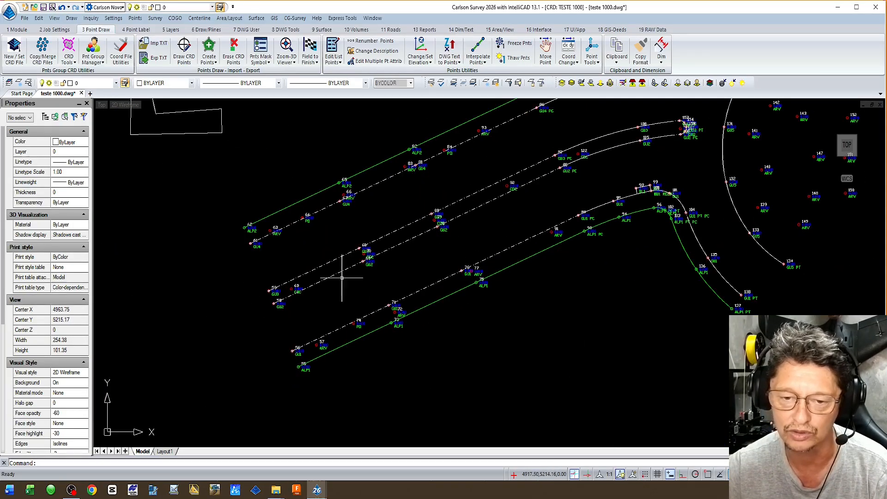
click(389, 248)
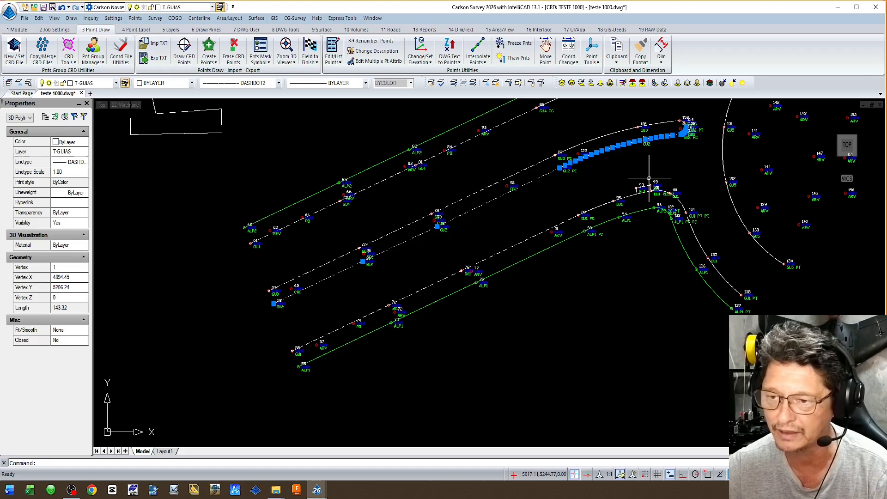
right_click(692, 130)
key(Escape)
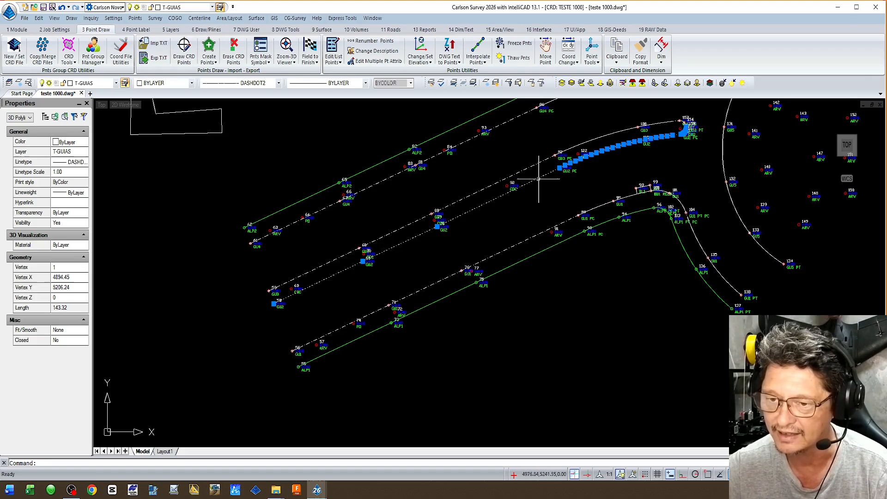
key(Escape)
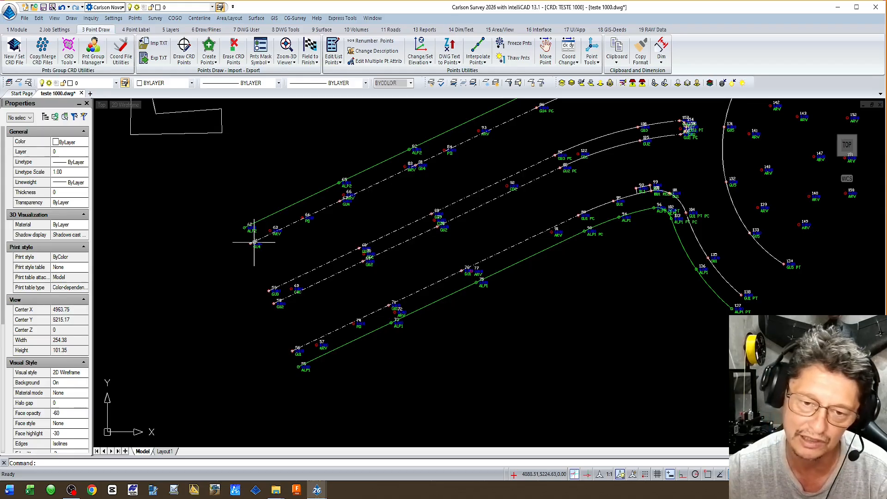
Examine the order and codes of points 58 to 67 along the GU2, GU3, GU4 and ALP2 lines
middle_drag(567, 130, 452, 195)
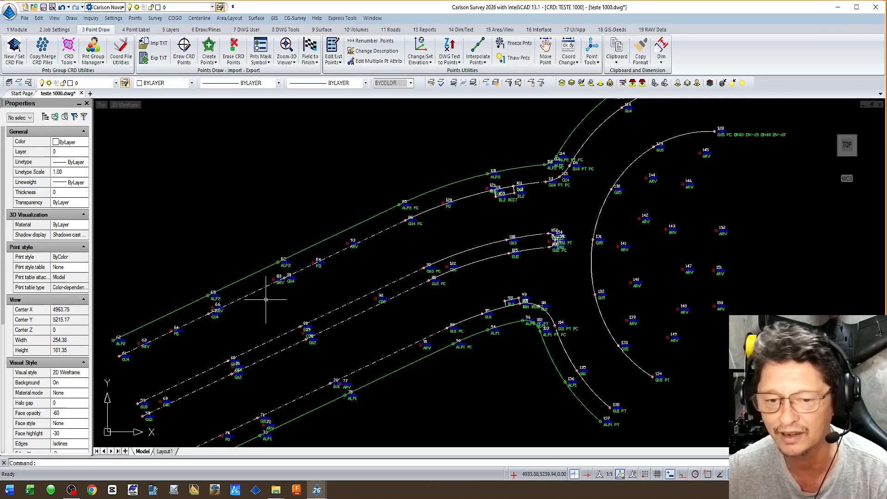
middle_drag(193, 356, 264, 275)
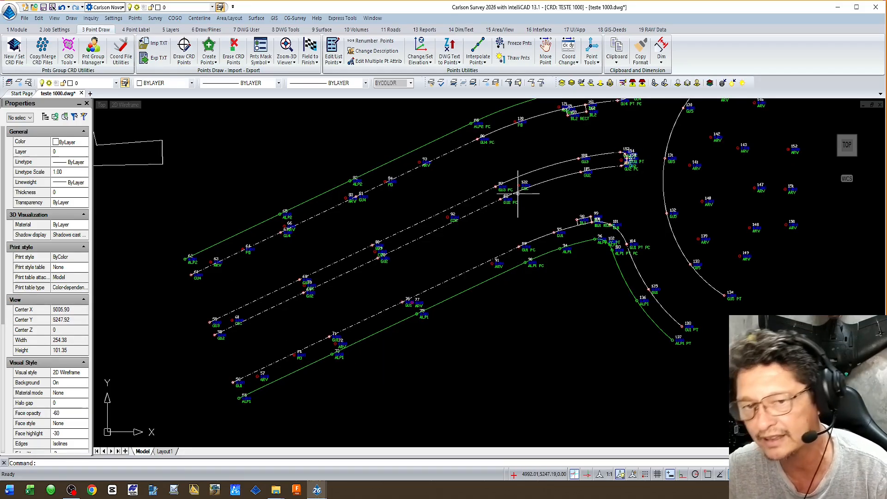
scroll(199, 275, up, 3)
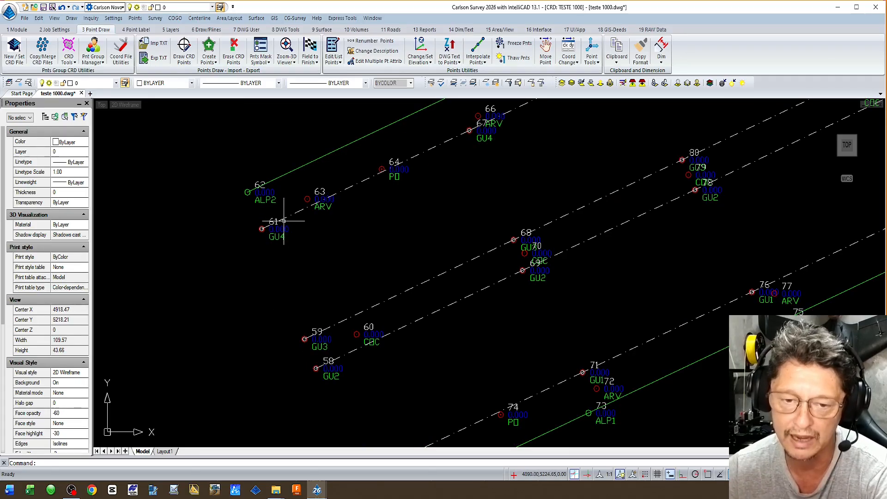
scroll(281, 231, up, 3)
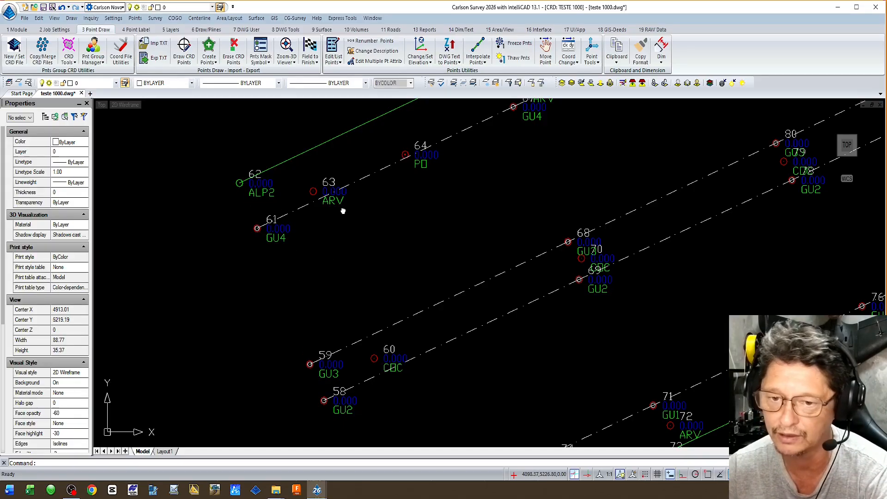
middle_drag(341, 208, 233, 239)
middle_drag(342, 208, 301, 223)
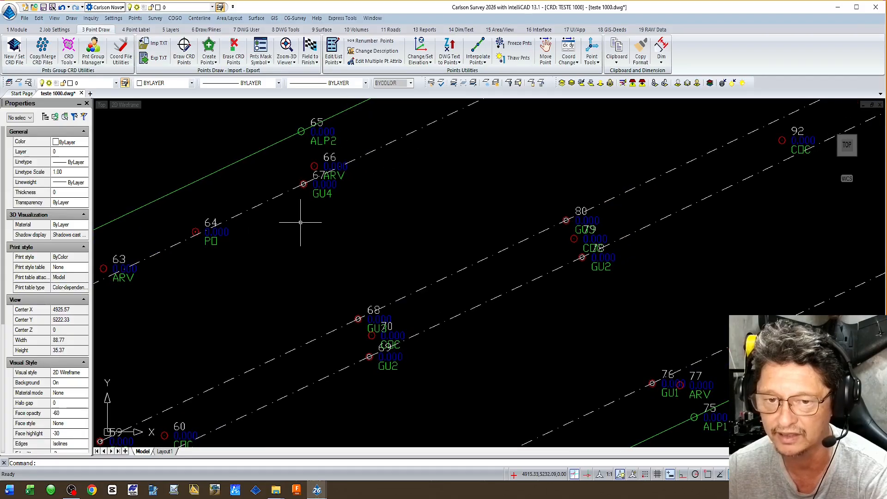
scroll(325, 142, down, 3)
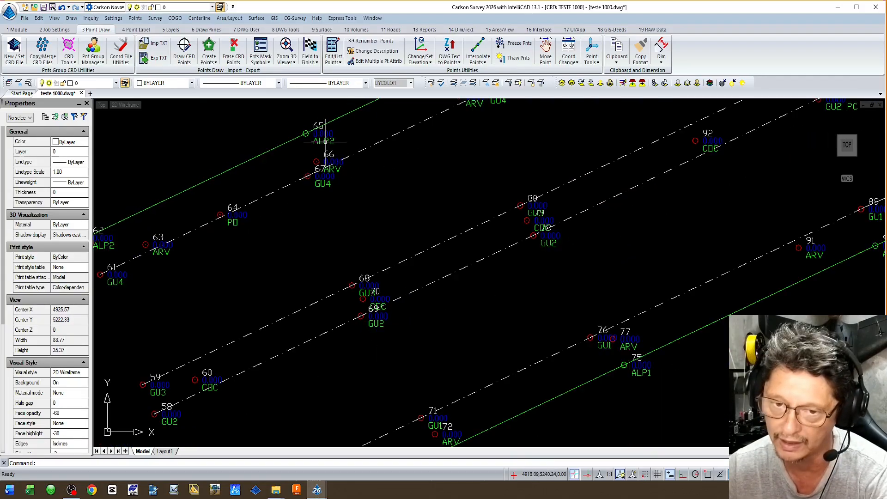
scroll(347, 182, up, 3)
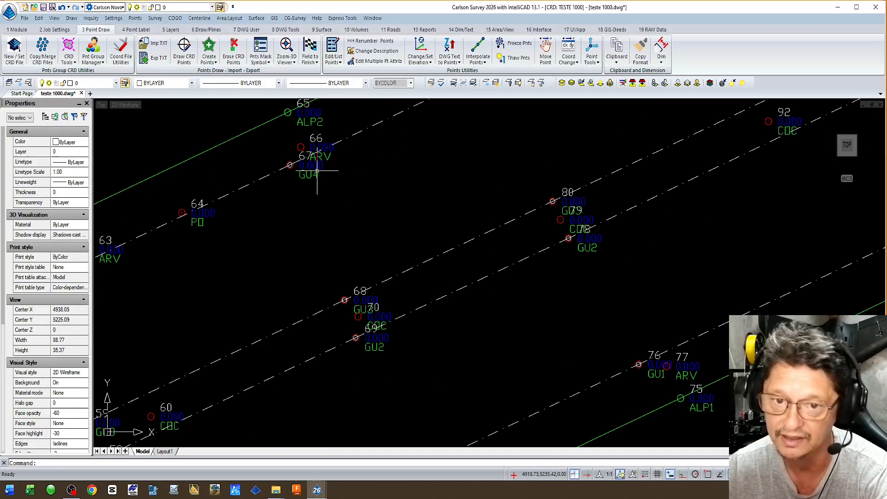
Trace the survey sequence from points 68 to 70 across to points 71 to 80, checking their feature codes
middle_drag(357, 301, 341, 252)
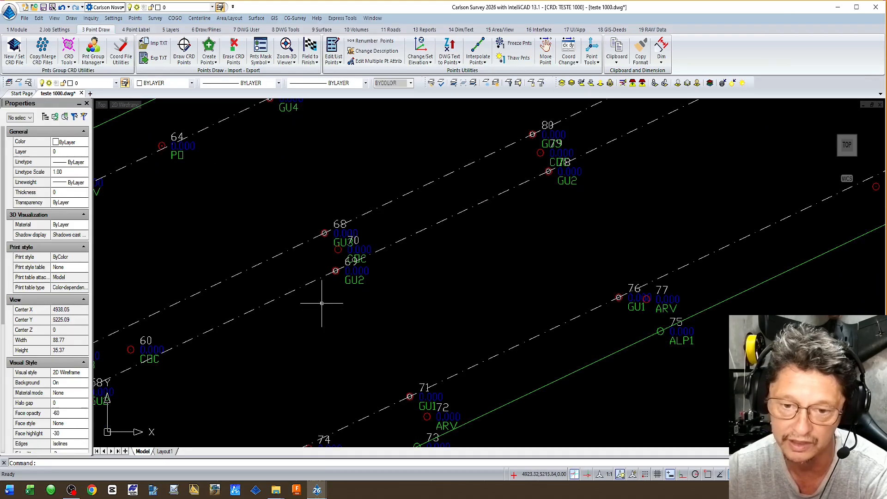
middle_drag(377, 323, 360, 203)
scroll(389, 286, up, 3)
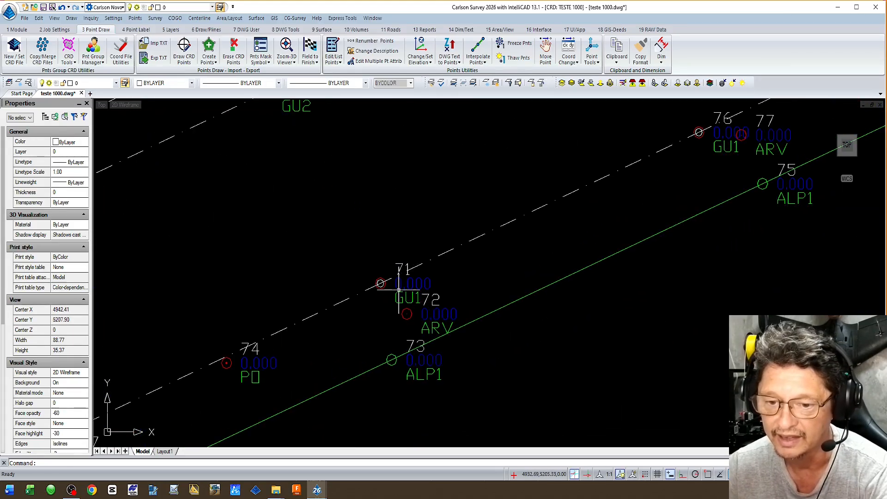
middle_drag(386, 286, 366, 235)
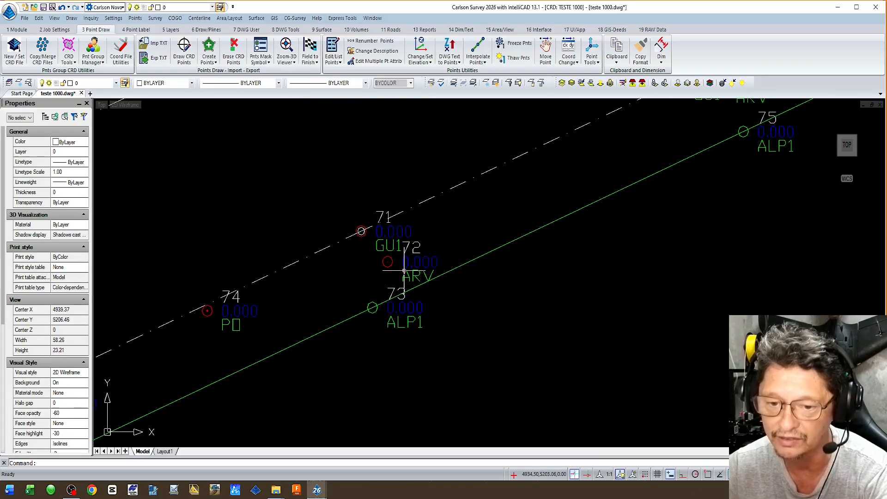
scroll(259, 322, down, 2)
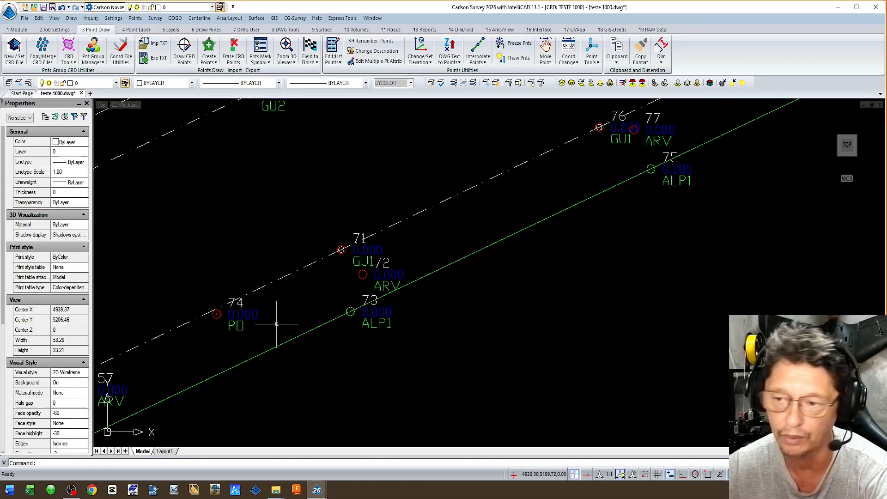
mouse_move(550, 227)
middle_down()
mouse_move(381, 284)
mouse_move(317, 326)
middle_up()
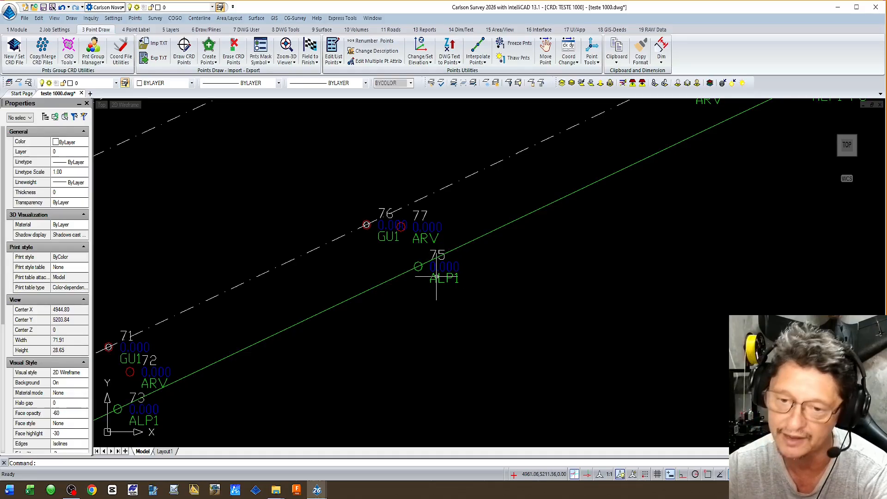
middle_drag(431, 274, 481, 329)
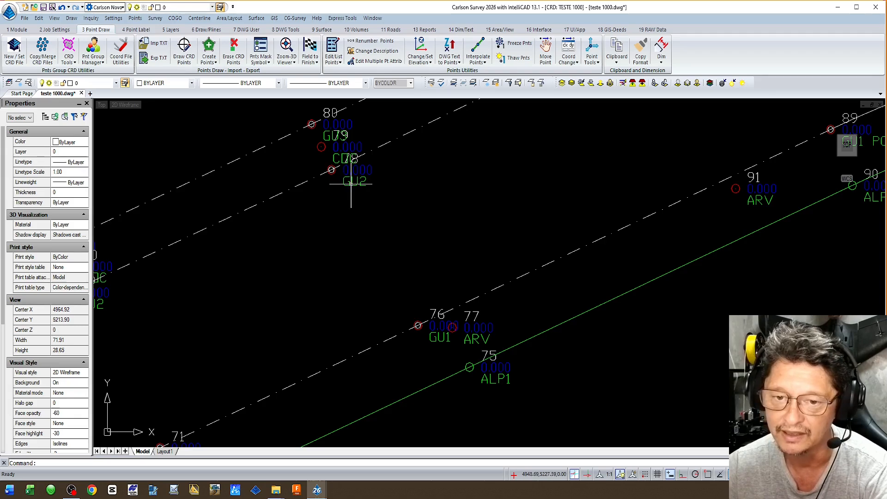
Check the order and codes of points 78 to 84 across the GU2, GU3, GU4 and ALP2 lines
middle_drag(353, 188, 416, 282)
scroll(367, 198, up, 3)
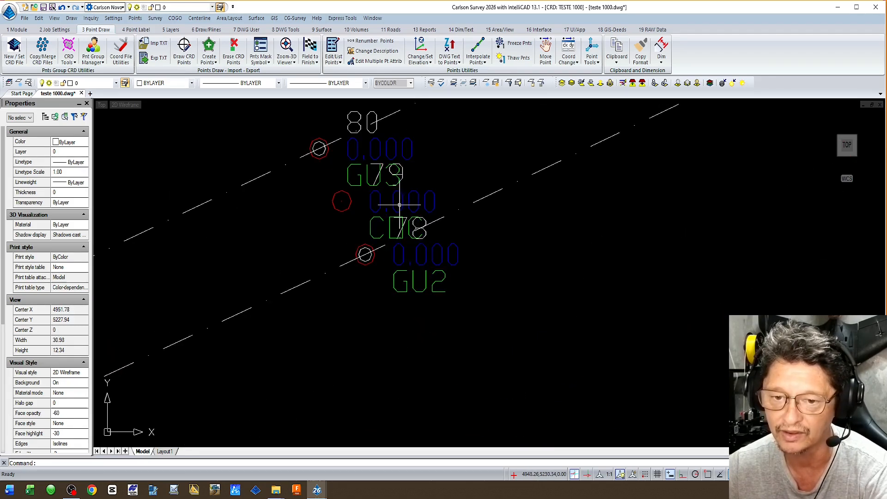
middle_drag(333, 173, 376, 218)
scroll(376, 204, down, 2)
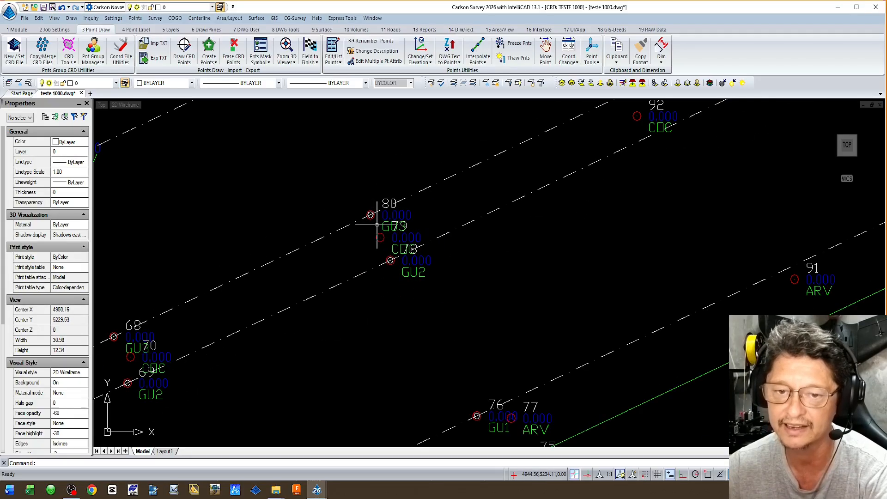
middle_drag(383, 250, 426, 375)
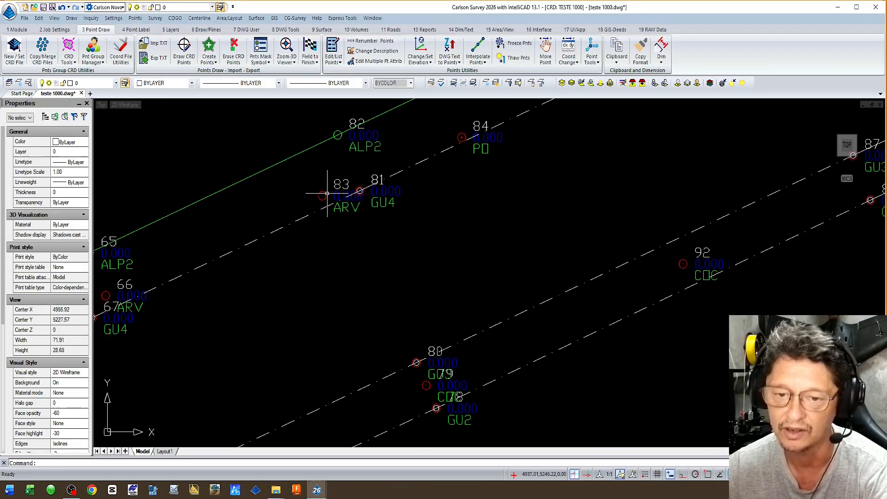
scroll(342, 193, down, 2)
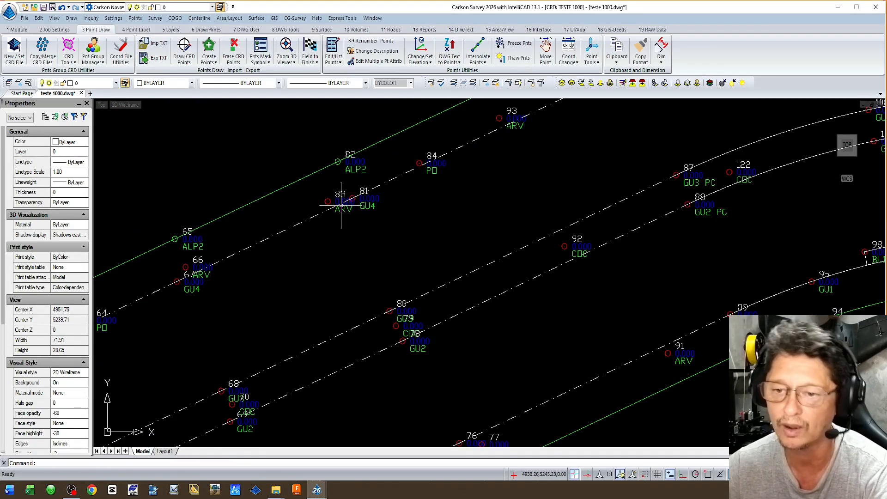
Examine the curve starts of the GU1 and ALP1 lines at points 89 and 90, with their PC codes
middle_drag(590, 179, 349, 232)
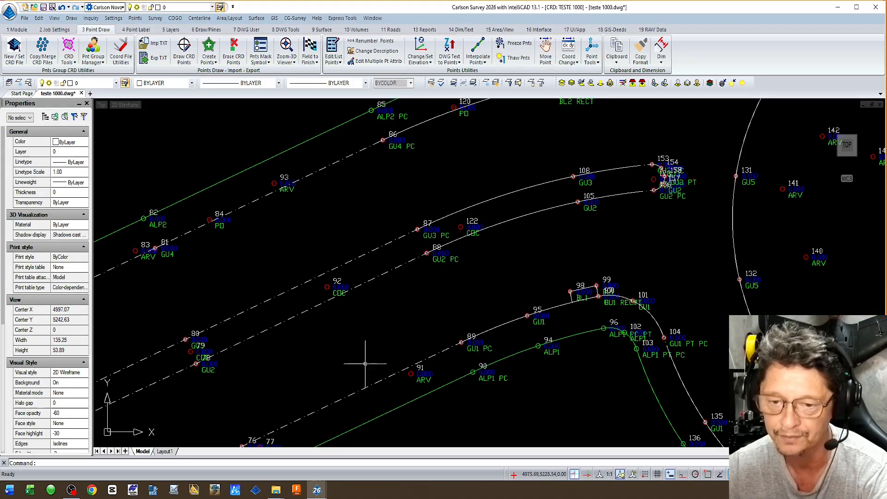
scroll(363, 362, down, 1)
middle_drag(363, 363, 333, 322)
scroll(420, 351, up, 3)
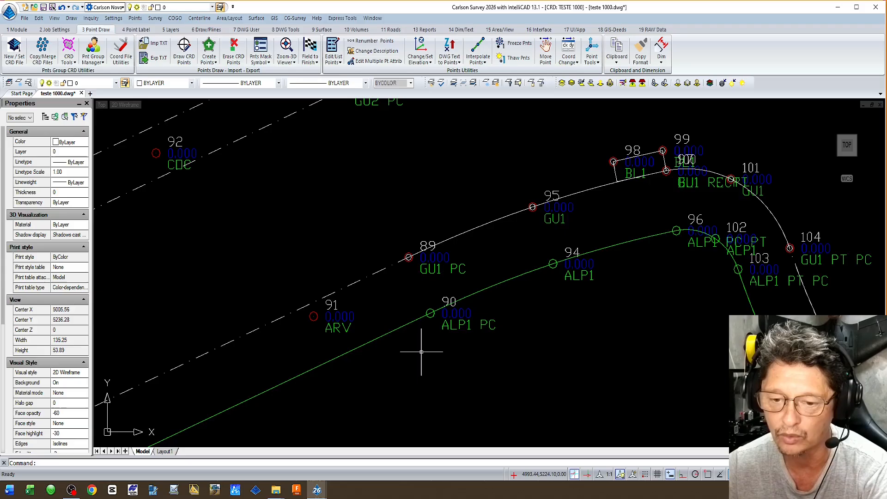
scroll(420, 332, down, 2)
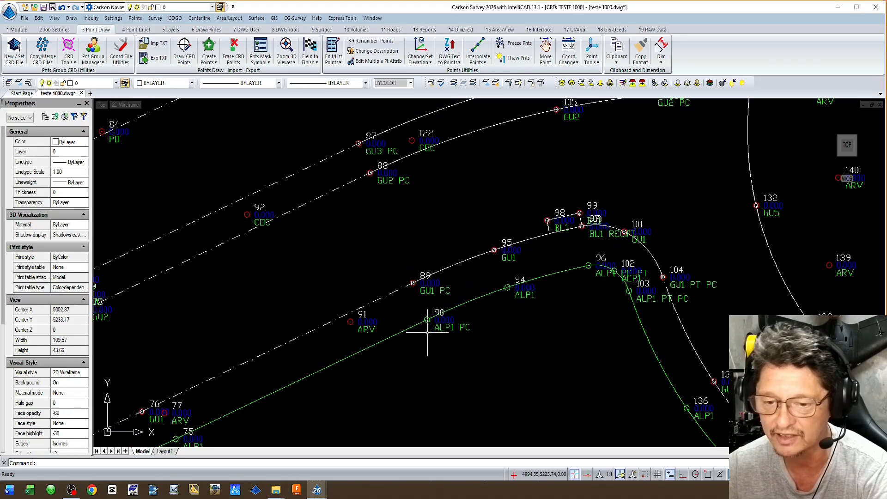
scroll(429, 322, up, 1)
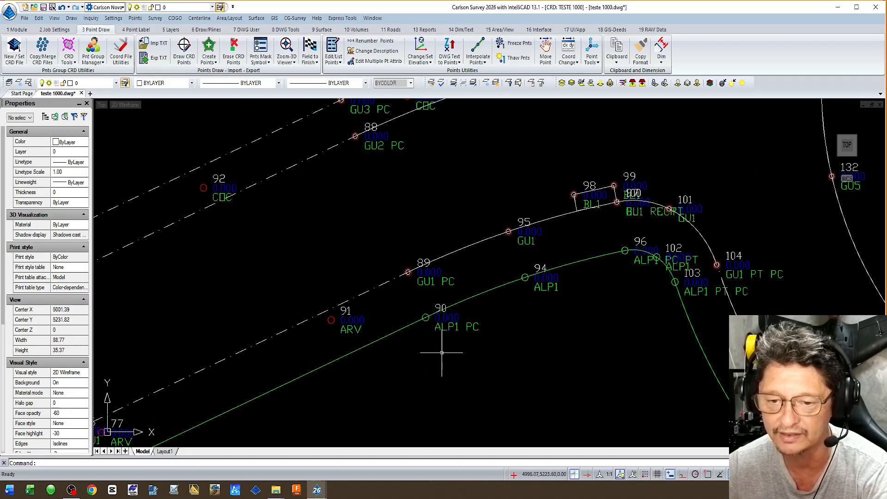
scroll(439, 351, down, 2)
scroll(396, 208, up, 2)
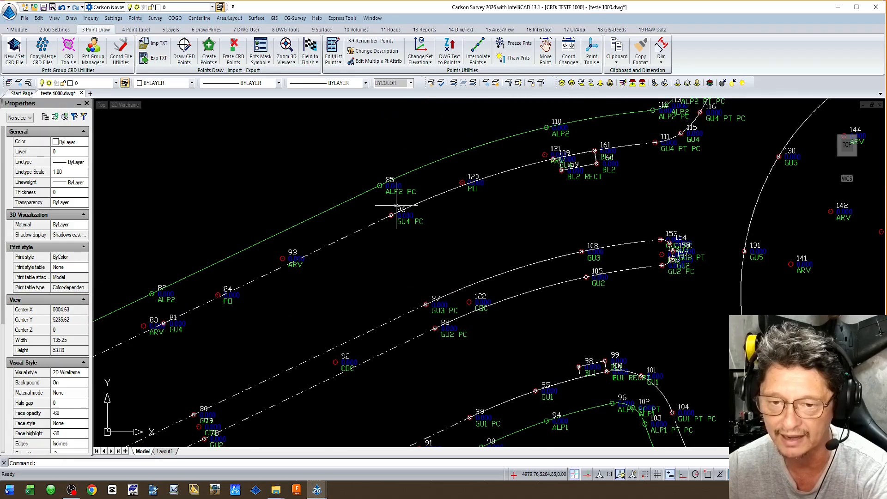
Examine the PC codes at points 85 and 86, where the ALP2 and GU4 lines change from straight to curved
scroll(346, 180, down, 2)
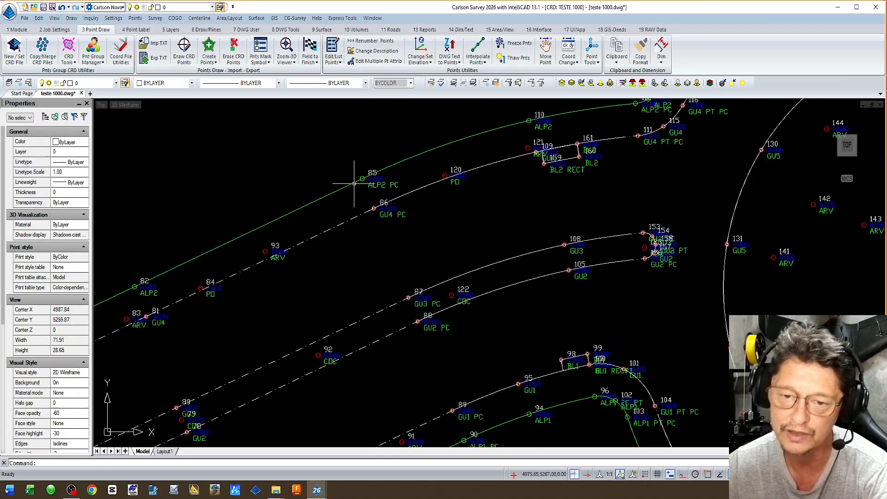
scroll(369, 178, up, 3)
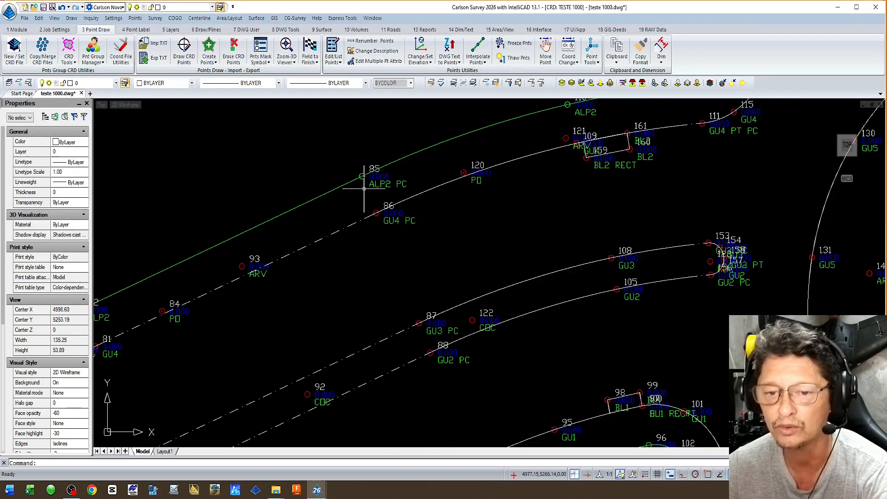
scroll(328, 193, down, 2)
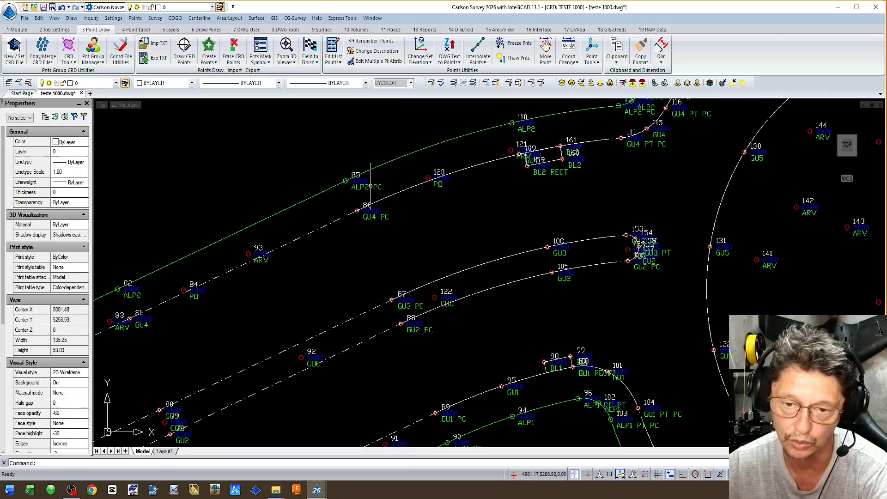
scroll(371, 186, up, 5)
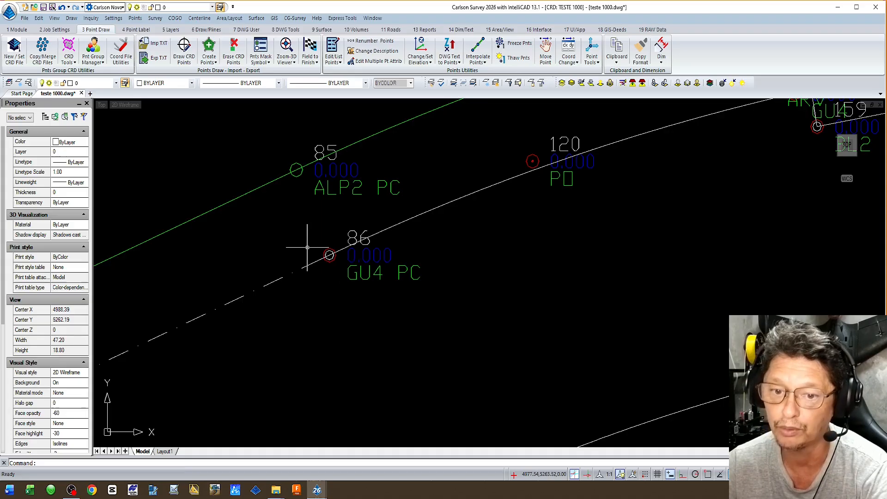
scroll(321, 242, down, 4)
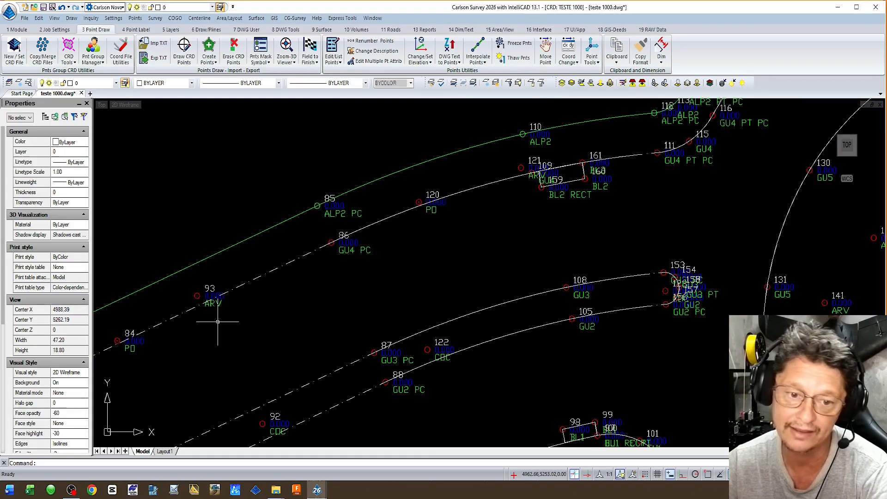
scroll(342, 252, up, 4)
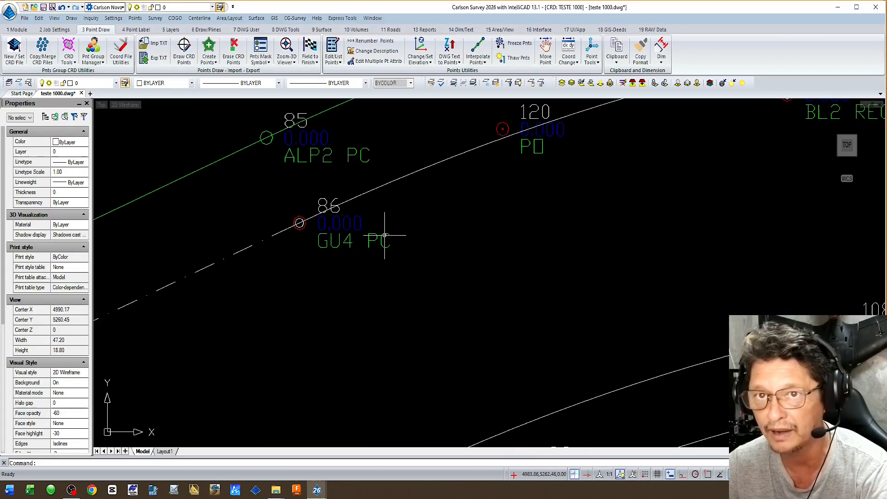
scroll(391, 238, down, 2)
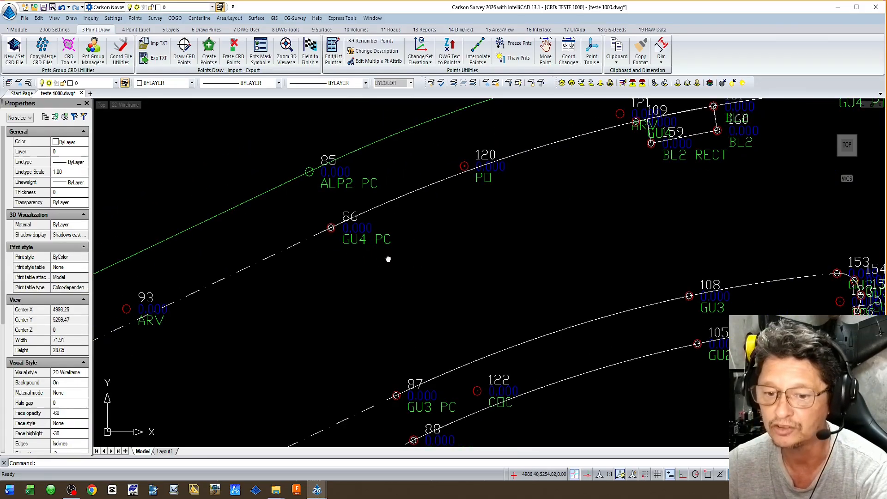
Compare the PC-coded curve starts at points 87, 88 and 89 on the GU3, GU2 and GU1 lines
middle_drag(412, 335, 376, 200)
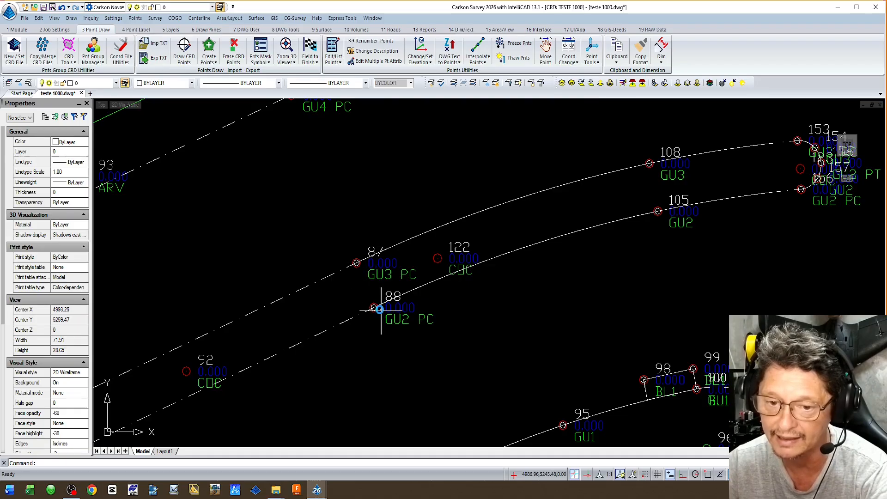
middle_drag(432, 444, 399, 329)
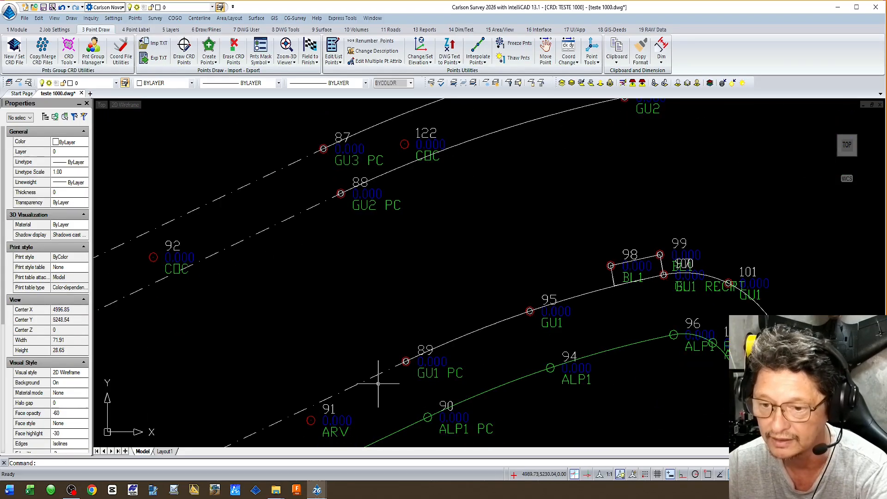
scroll(376, 323, down, 3)
scroll(396, 262, down, 2)
middle_drag(277, 218, 362, 251)
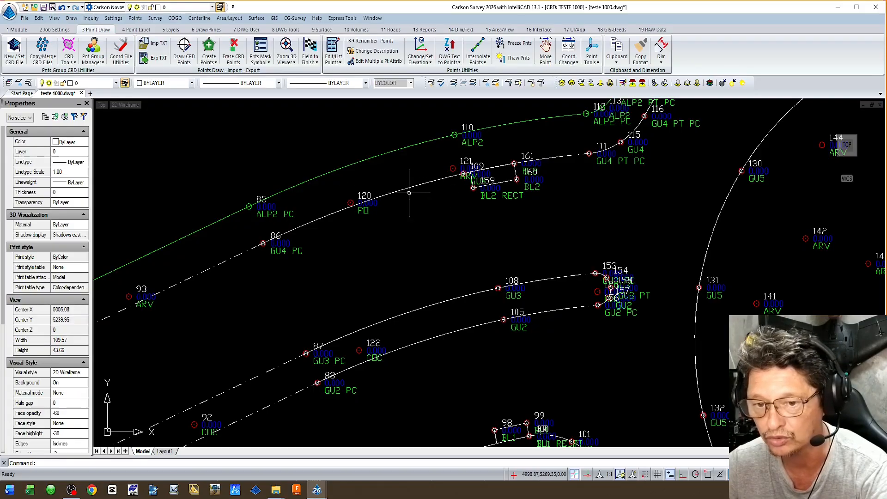
Follow the GU4 curve from point 86 to point 109, highlighting point 109 beside the BL2 rectangle, and clear the selection
scroll(365, 211, up, 1)
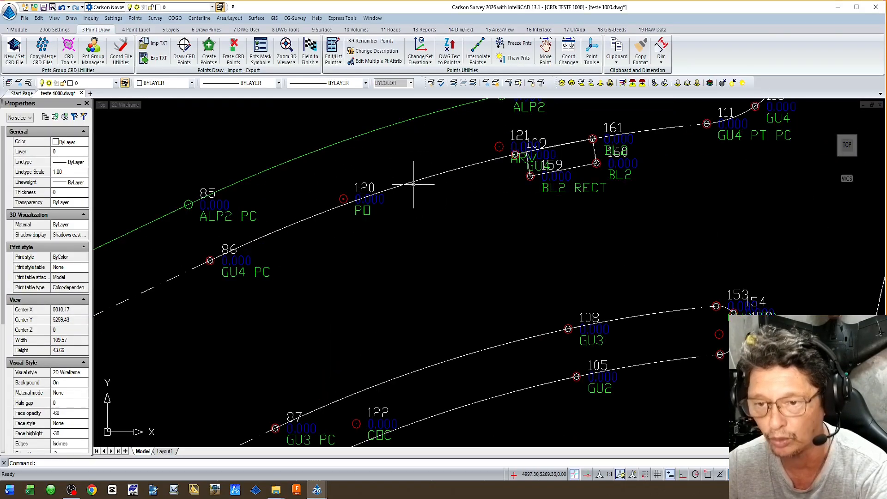
scroll(508, 163, up, 2)
scroll(458, 184, down, 2)
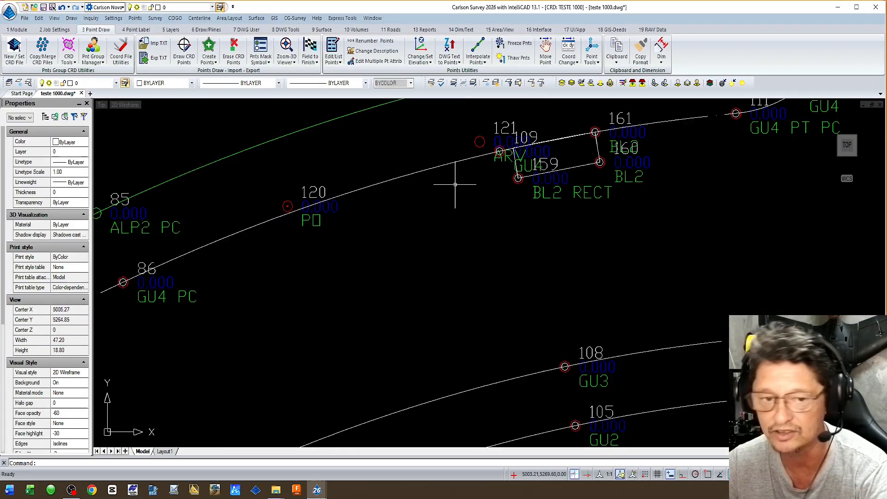
scroll(505, 174, up, 2)
click(509, 173)
scroll(354, 213, down, 3)
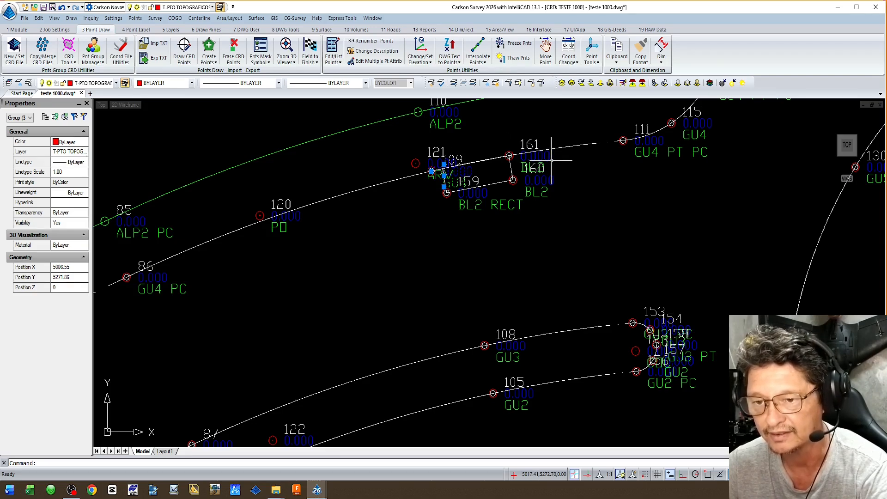
scroll(319, 205, up, 3)
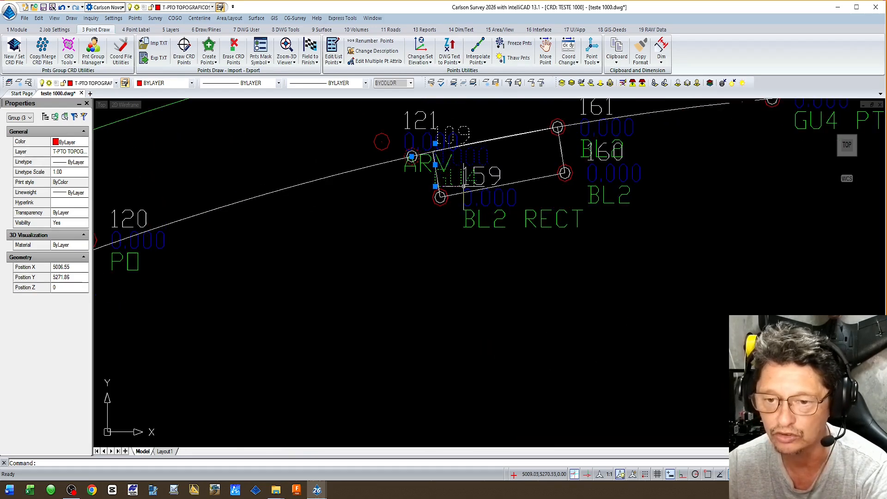
scroll(339, 229, down, 5)
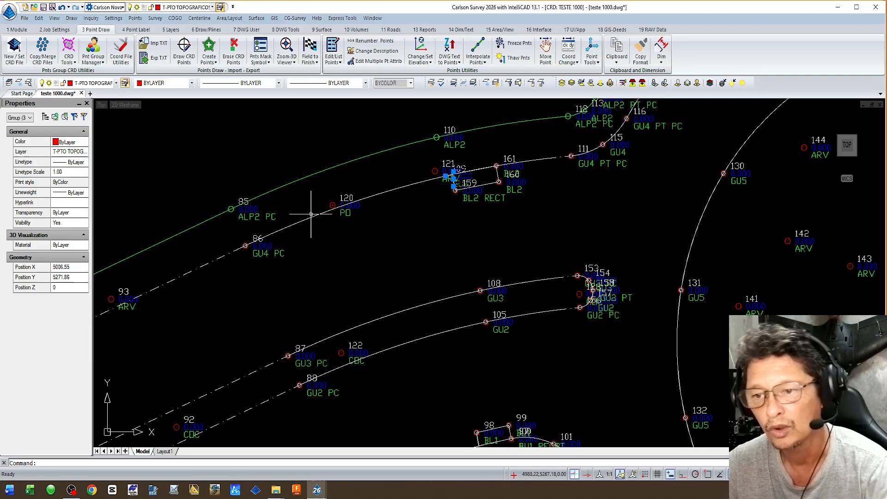
key(Escape)
Inspect the curve transitions at point 111 on GU4 and point 112 on ALP2, highlighting each point and clearing the selection
scroll(406, 229, up, 4)
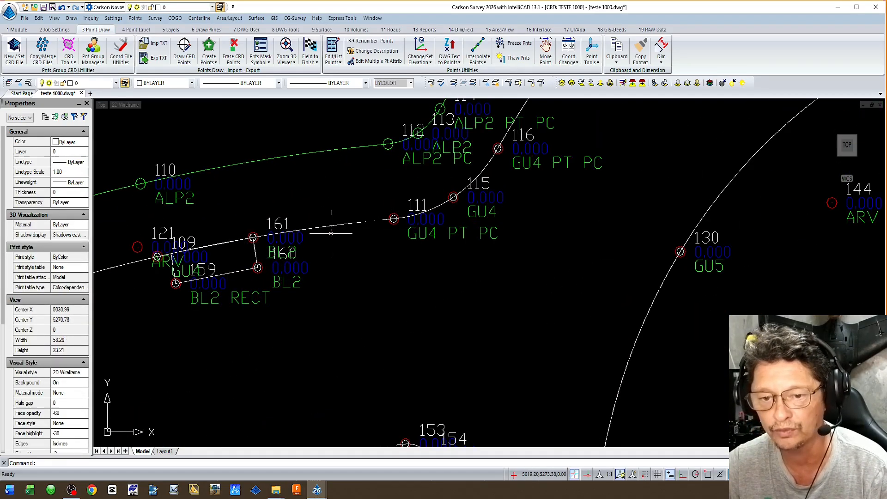
scroll(400, 224, down, 2)
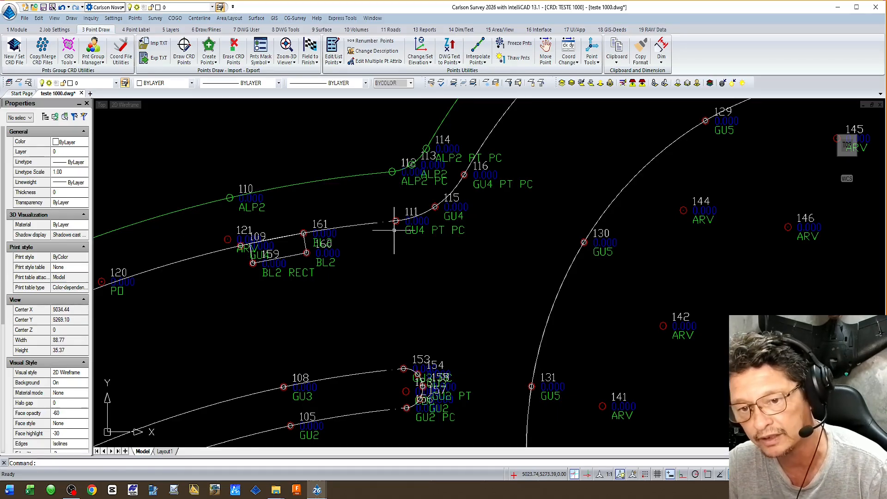
scroll(430, 242, up, 1)
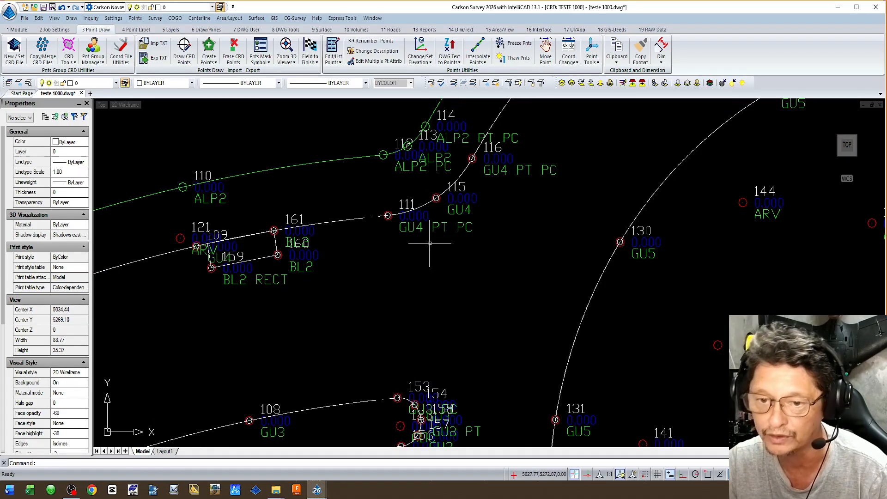
click(416, 229)
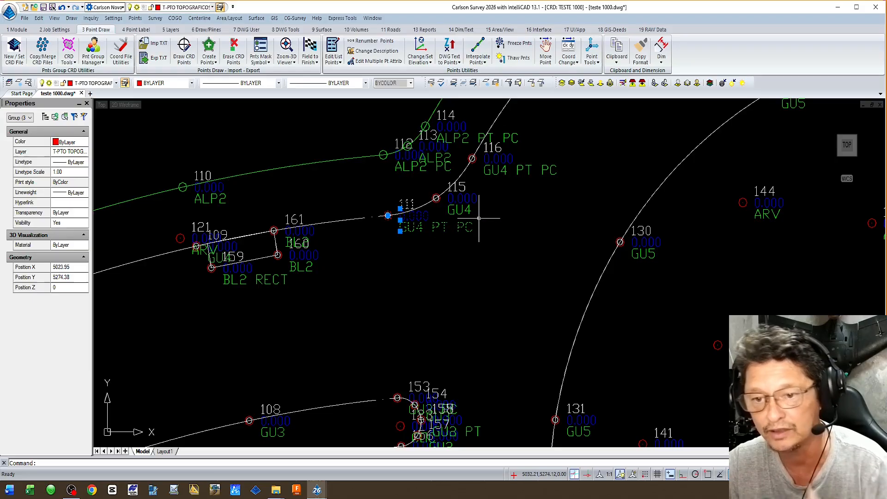
key(Escape)
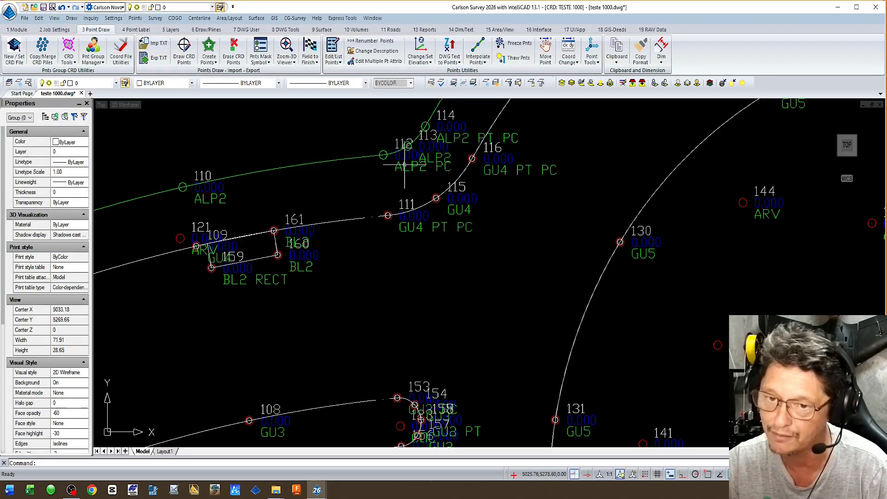
click(397, 167)
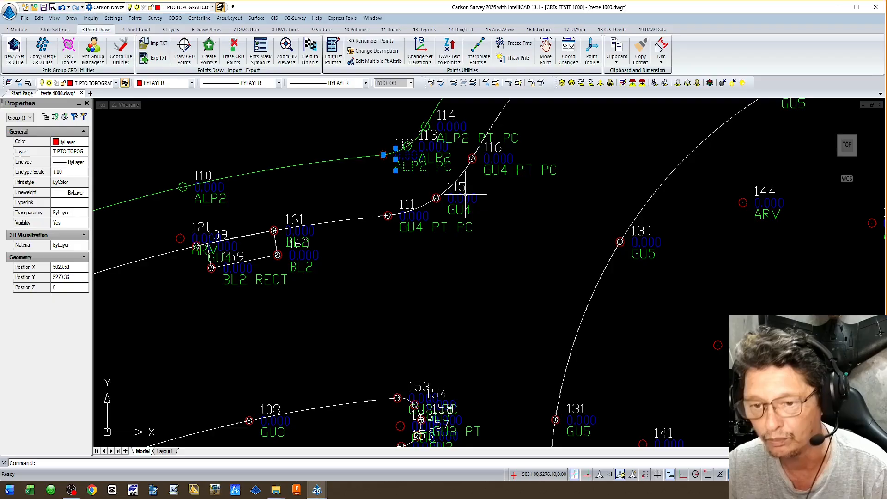
key(Escape)
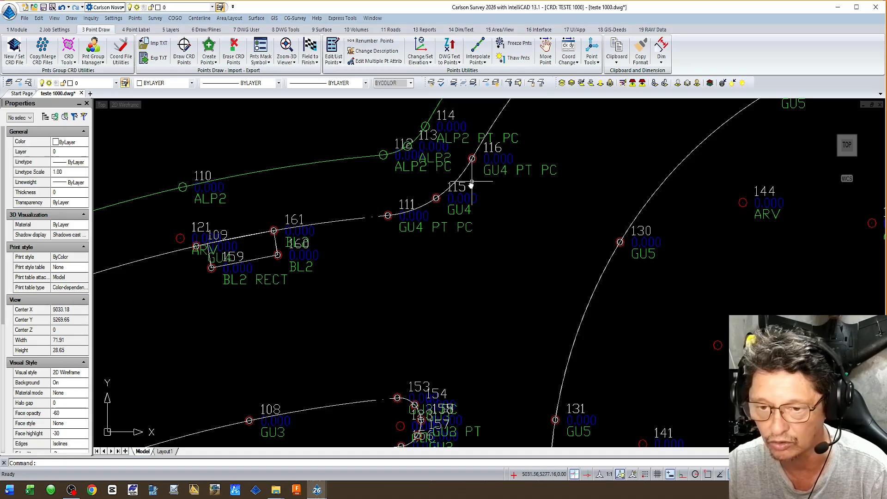
Inspect the PT PC transition at point 116 on GU4, clear the selection, and view the following curve to point 127
middle_drag(449, 205, 393, 246)
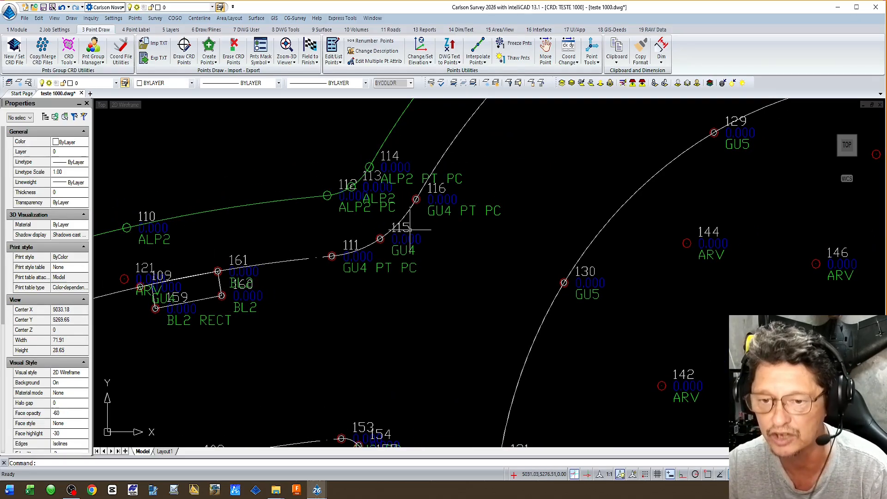
click(427, 211)
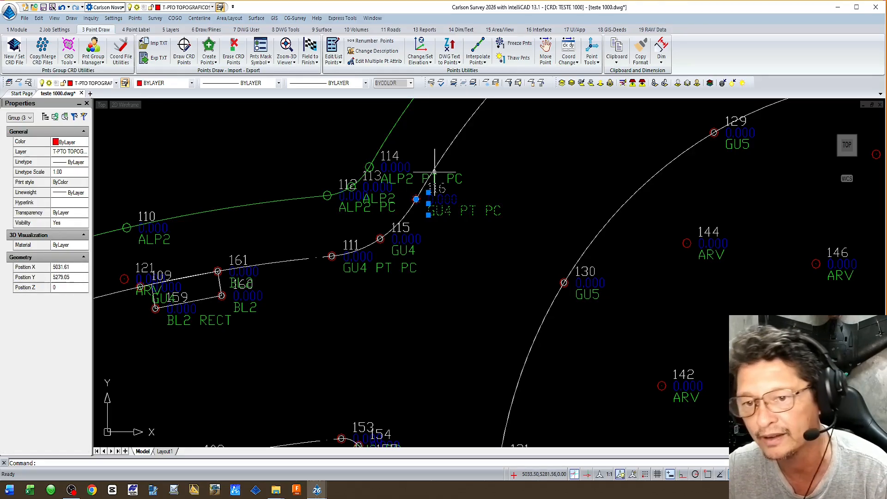
key(Escape)
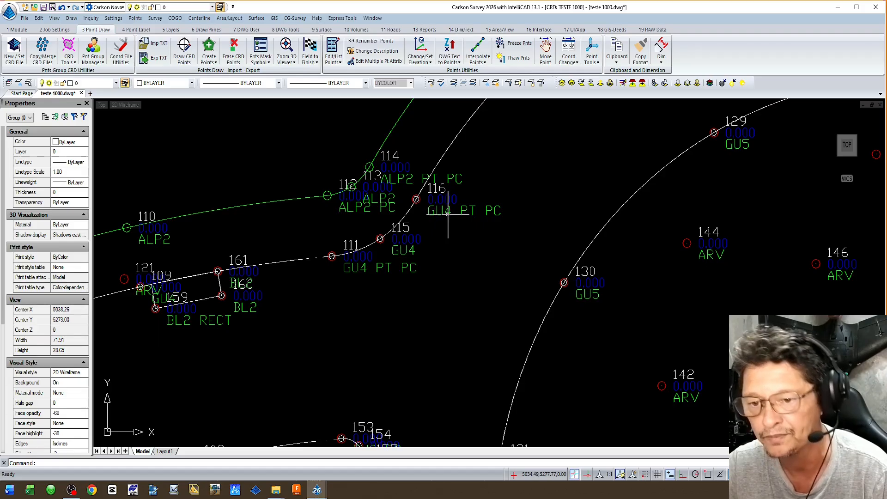
scroll(490, 212, down, 5)
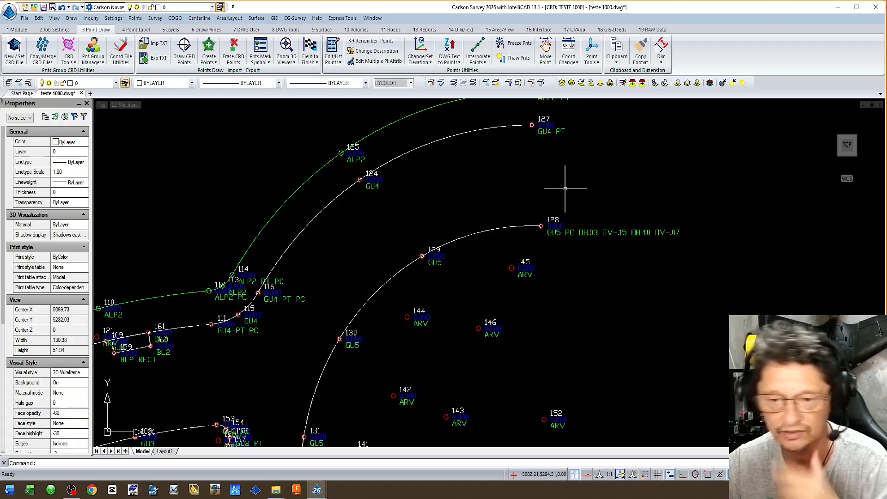
Follow the GU5 curve from the PC and offset codes at point 128 to the PT code at point 134
middle_drag(558, 209, 558, 158)
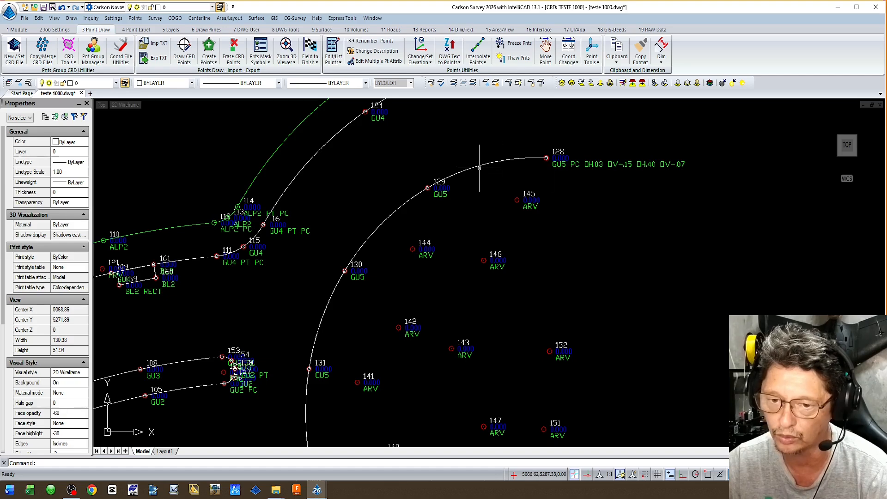
scroll(567, 172, up, 1)
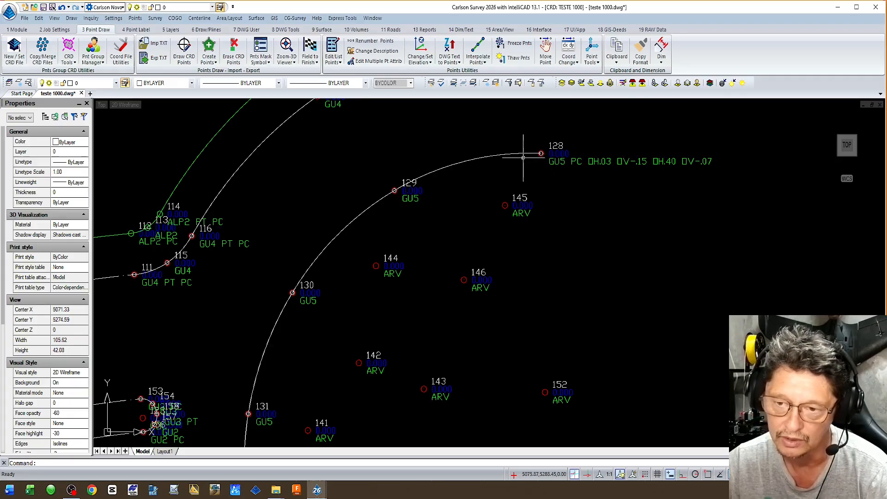
scroll(583, 159, up, 2)
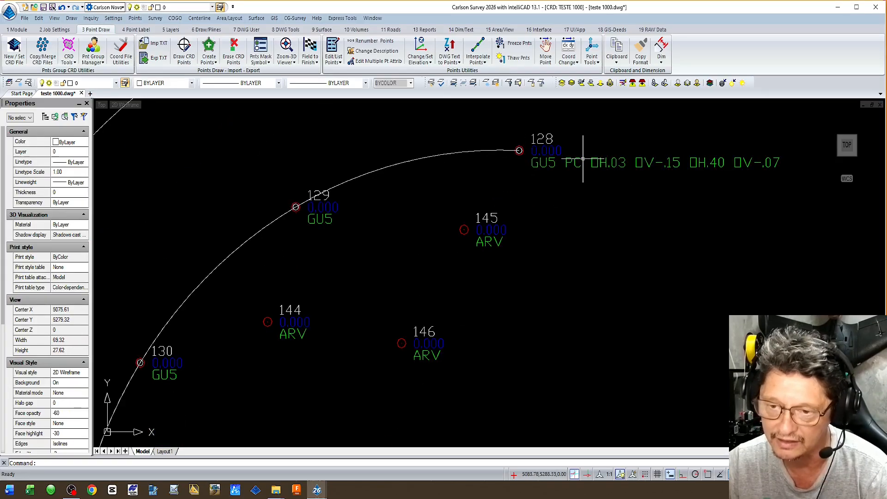
scroll(583, 158, down, 1)
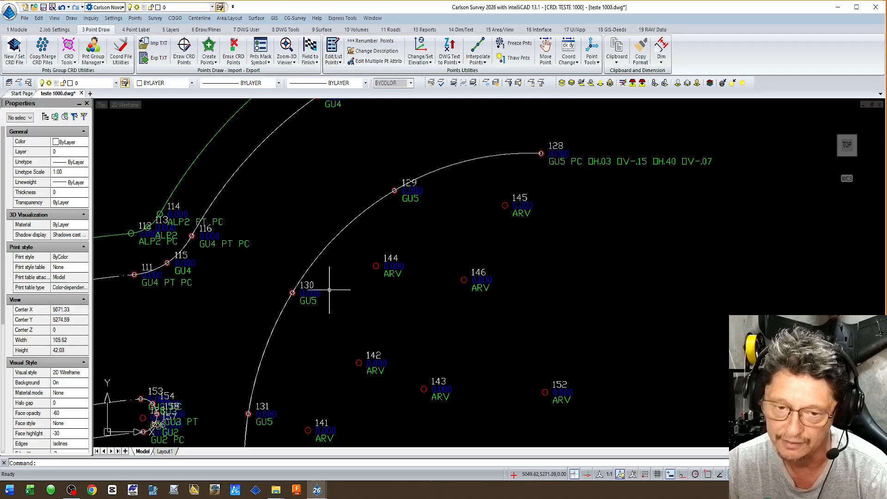
mouse_move(364, 202)
middle_down()
mouse_move(376, 193)
mouse_move(368, 205)
mouse_move(397, 321)
middle_up()
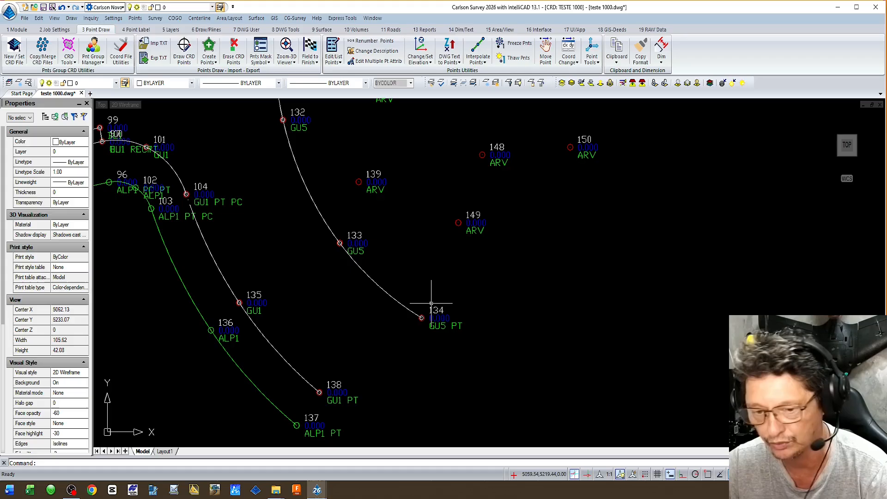
scroll(455, 359, down, 2)
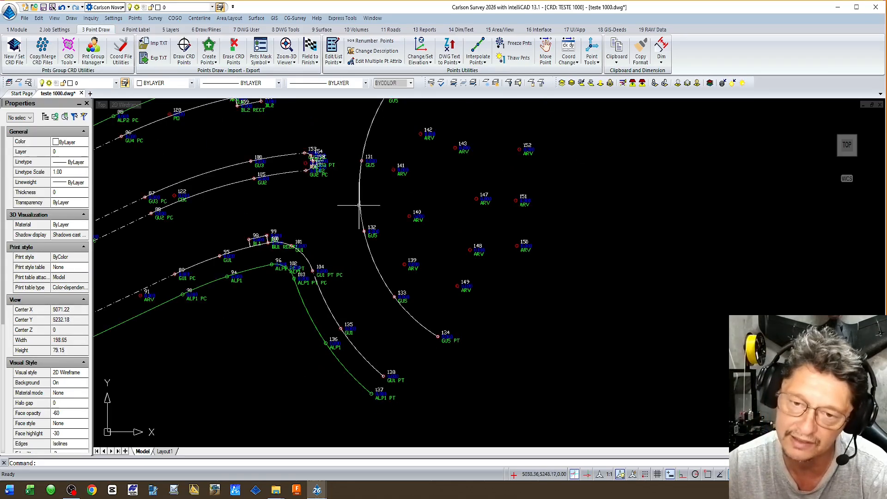
middle_drag(357, 198, 348, 312)
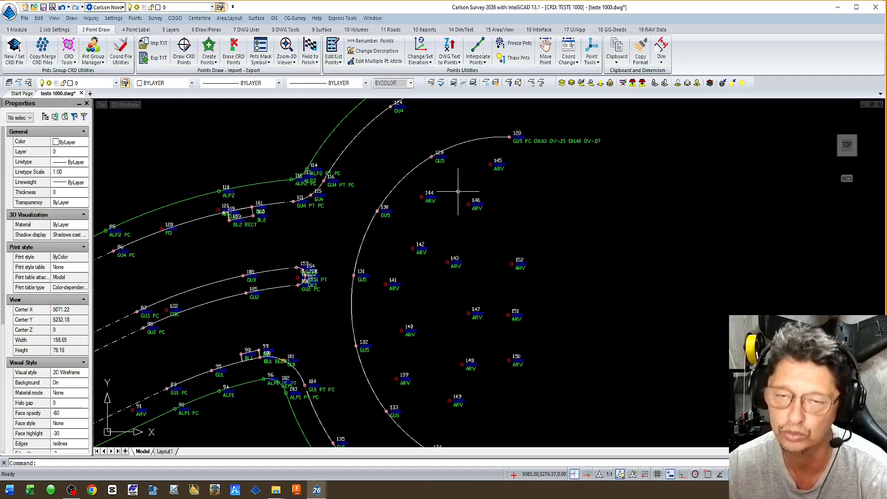
Examine the rounded end joining GU2 and GU3 near points 153 to 158, highlighting the GU2 polyline and clearing the selection
scroll(300, 281, up, 1)
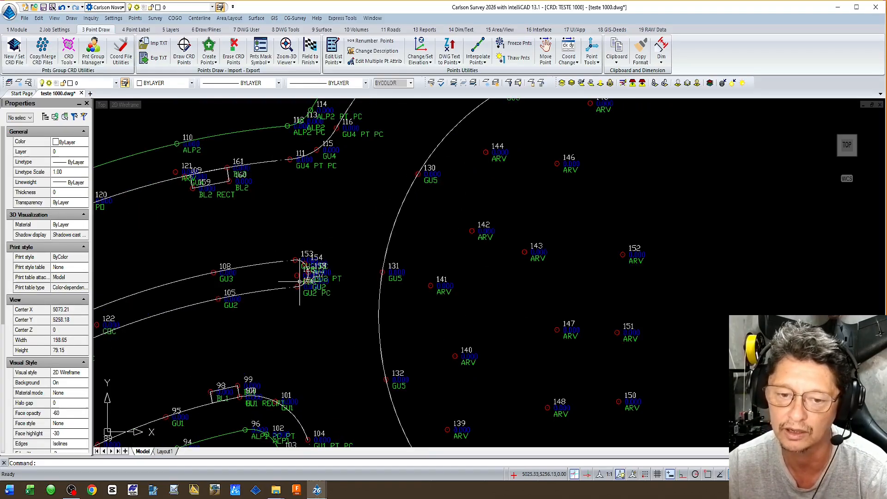
scroll(300, 281, up, 4)
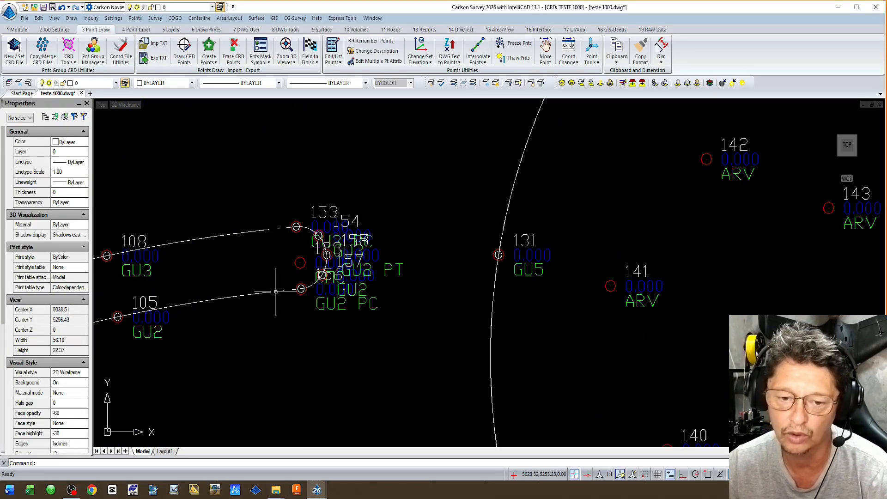
click(271, 291)
scroll(354, 243, down, 3)
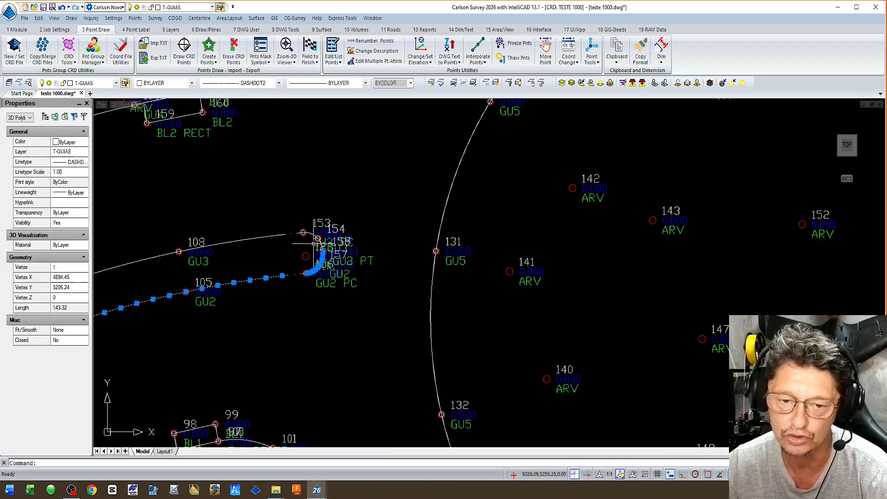
key(Escape)
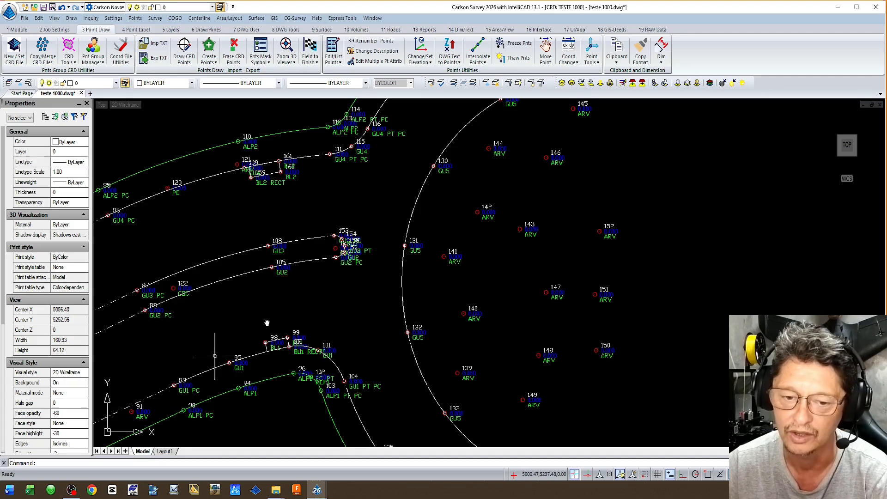
Review the full run of parallel guide lines, highlight GU2 again up to its rounded end, and clear the selection
middle_drag(212, 352, 451, 213)
scroll(452, 214, down, 2)
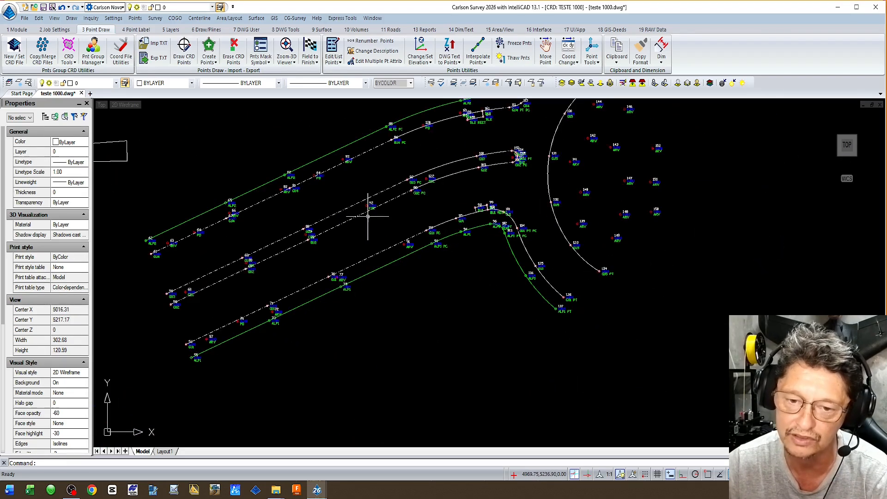
scroll(425, 184, up, 1)
middle_drag(431, 182, 475, 194)
scroll(481, 189, up, 2)
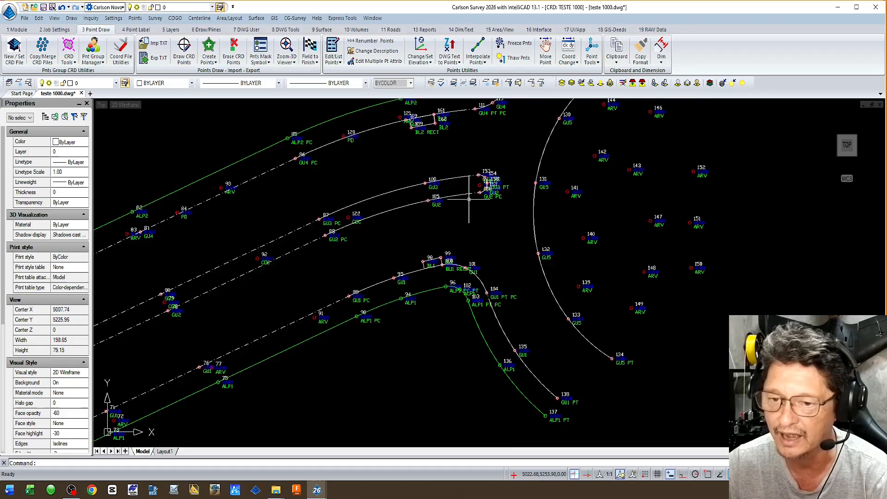
click(483, 188)
mouse_move(507, 182)
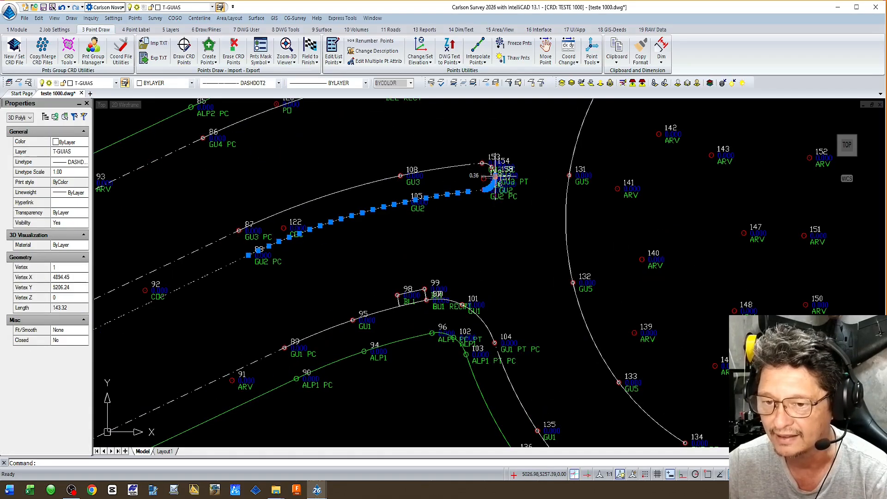
key(Escape)
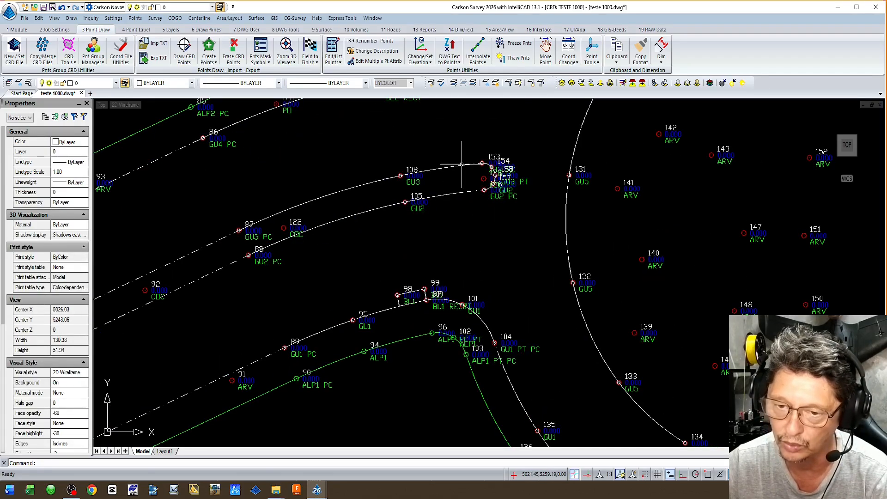
Highlight the GU3 polyline to trace its path around the rounded end, clear the selection, and inspect points 153 to 158
click(465, 164)
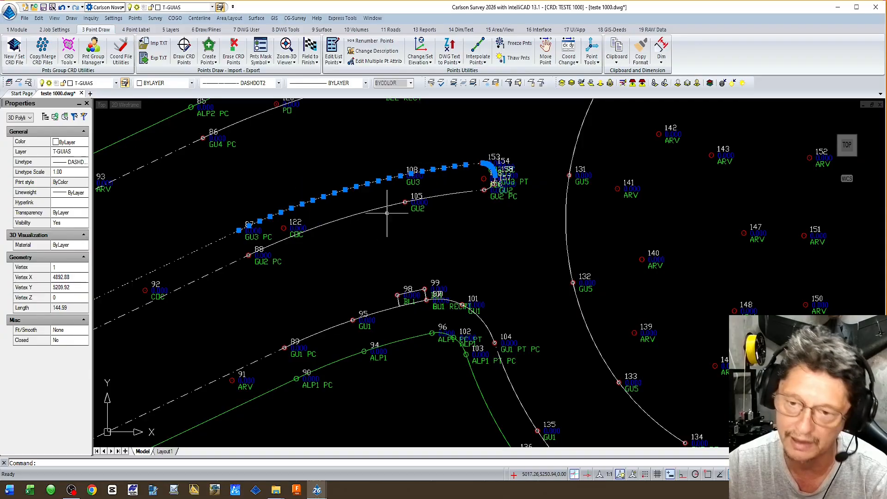
scroll(509, 172, up, 2)
key(Escape)
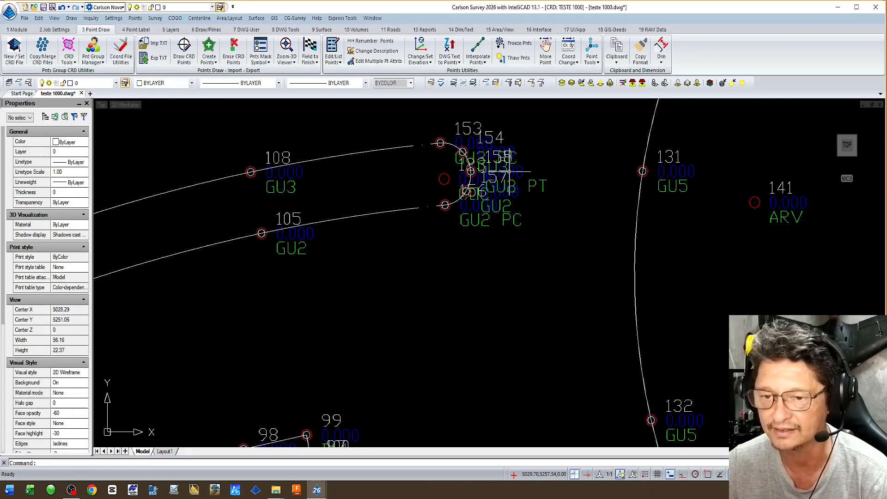
middle_drag(431, 167, 394, 191)
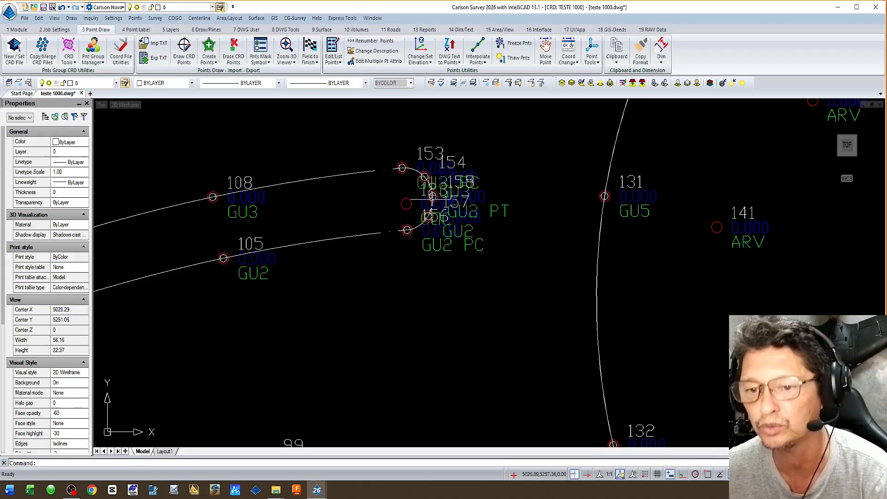
Open point 100 on the BL1 rectangle for editing, examine the RECT code in its description, and close it without changes
scroll(466, 185, down, 2)
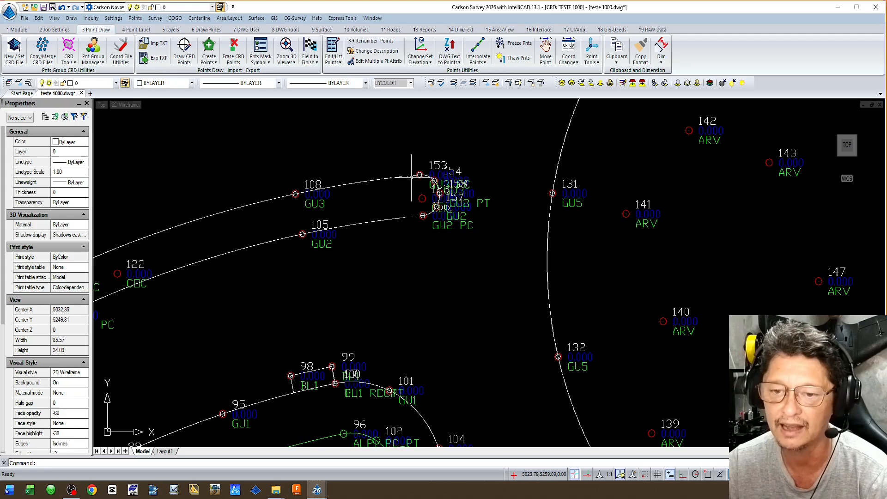
scroll(434, 195, down, 5)
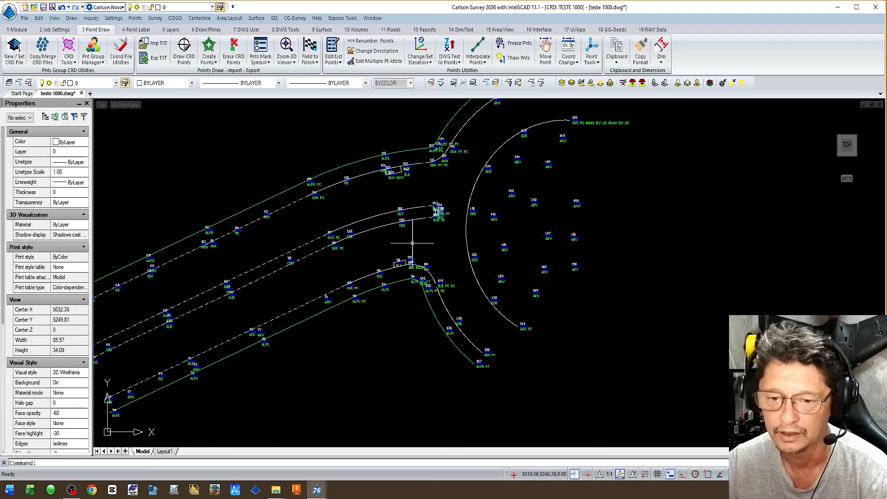
scroll(401, 262, up, 8)
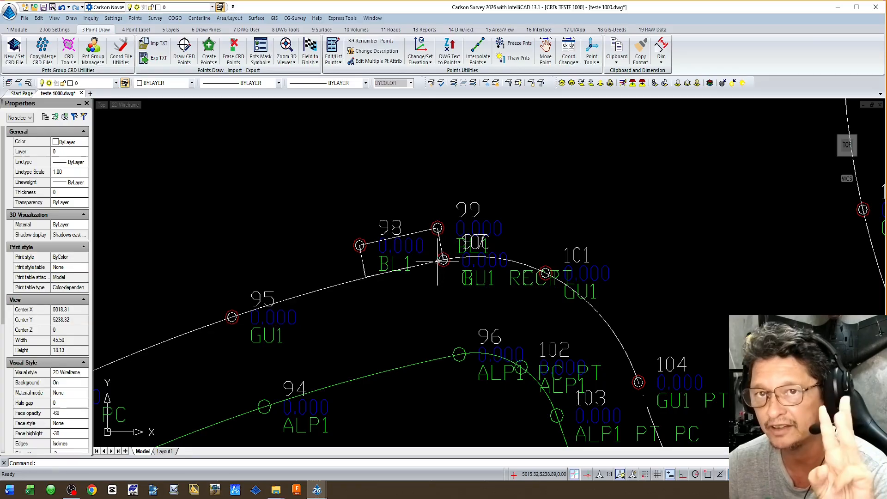
scroll(518, 273, up, 3)
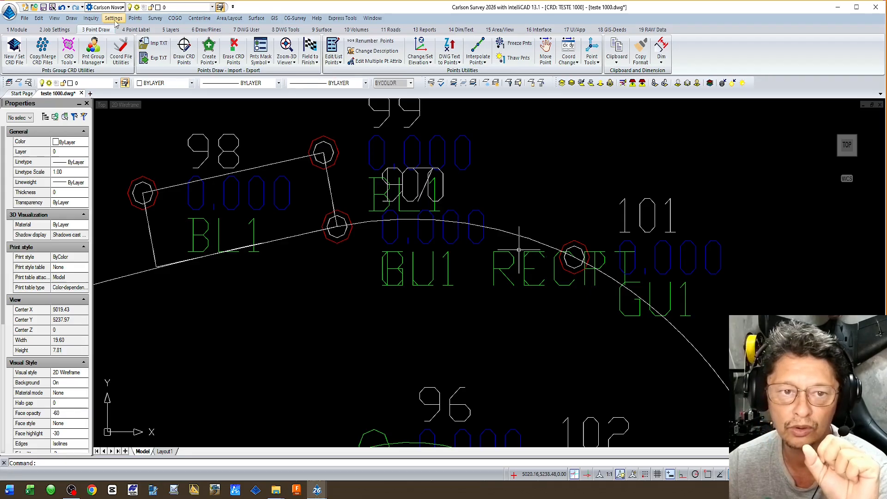
click(135, 19)
click(465, 238)
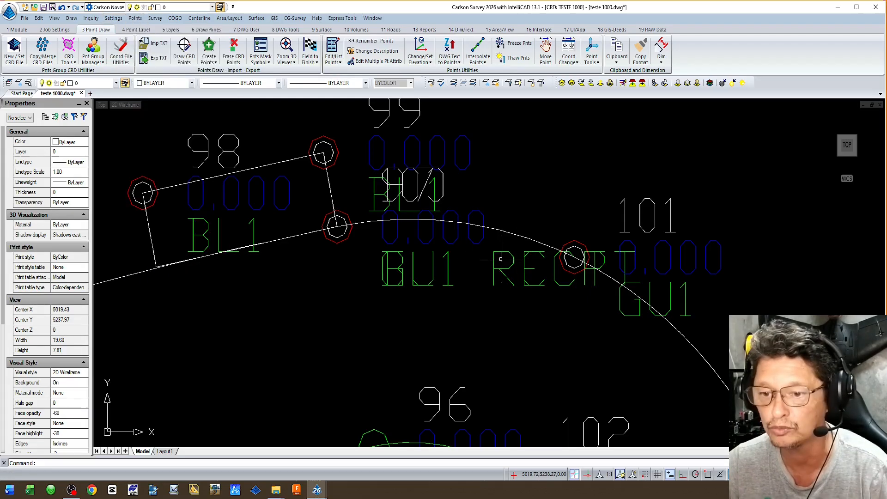
click(139, 20)
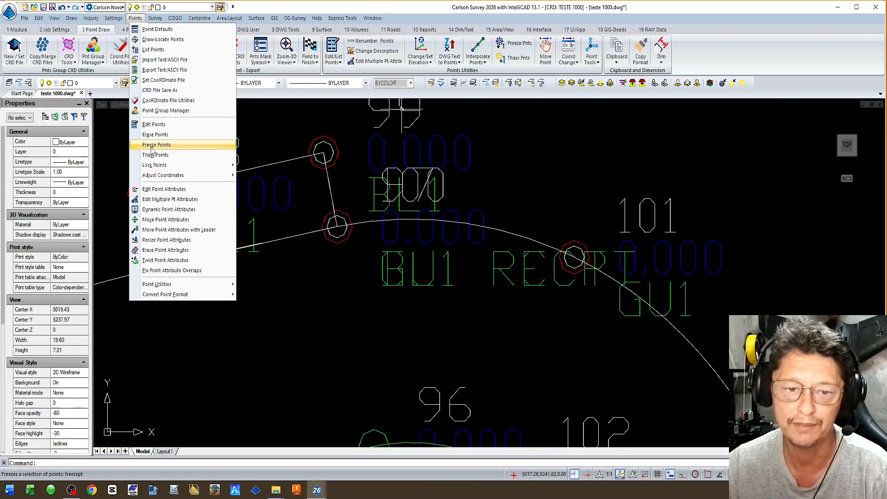
click(185, 183)
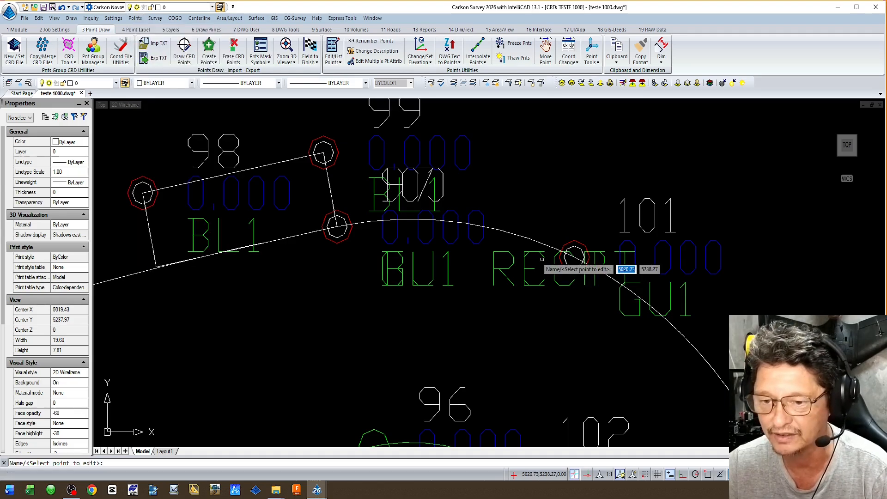
click(503, 273)
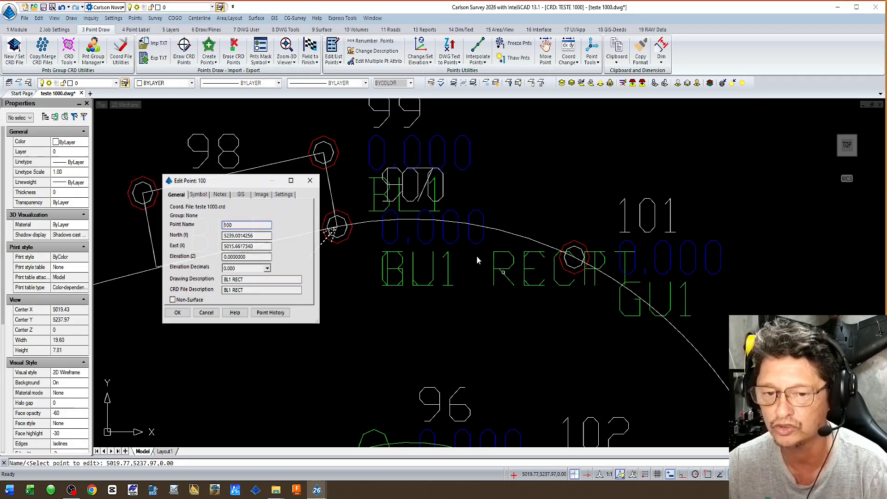
drag(236, 187, 514, 137)
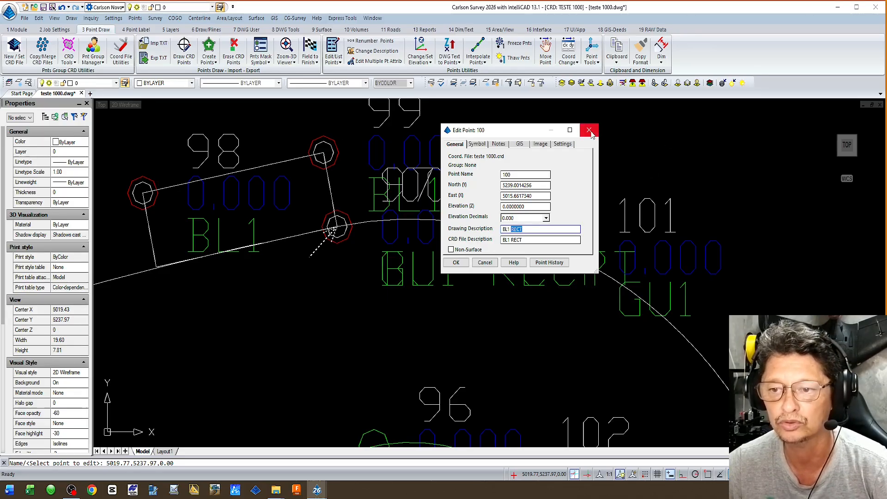
key(Return)
Open point 159 on the BL2 rectangle to examine its description code, close it without changes, and end point editing
scroll(355, 181, down, 5)
middle_drag(355, 181, 468, 398)
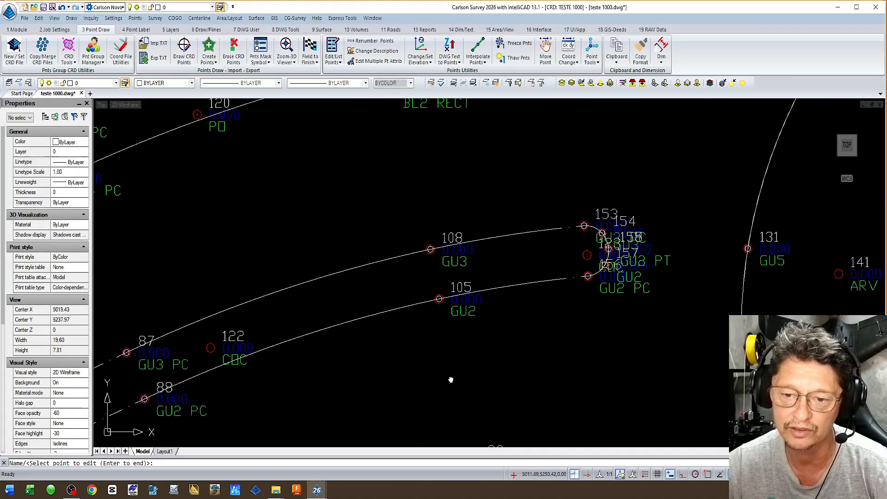
middle_drag(411, 104, 423, 221)
scroll(415, 243, up, 4)
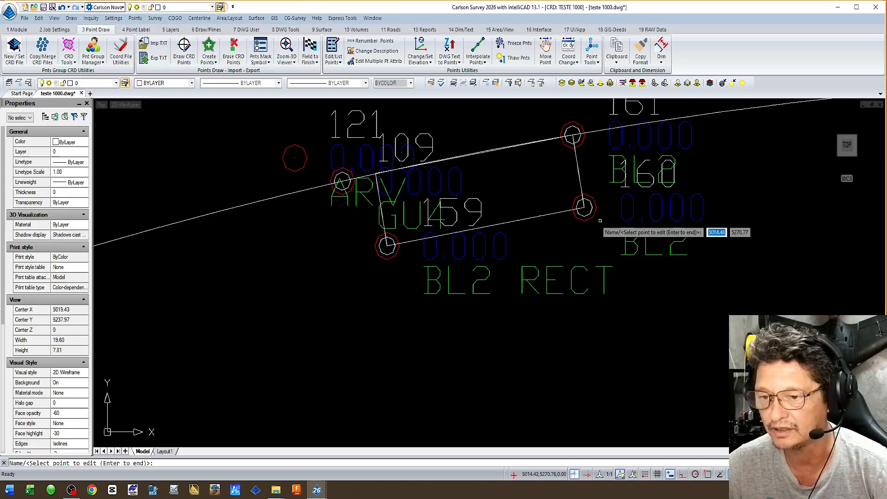
middle_drag(538, 261, 454, 289)
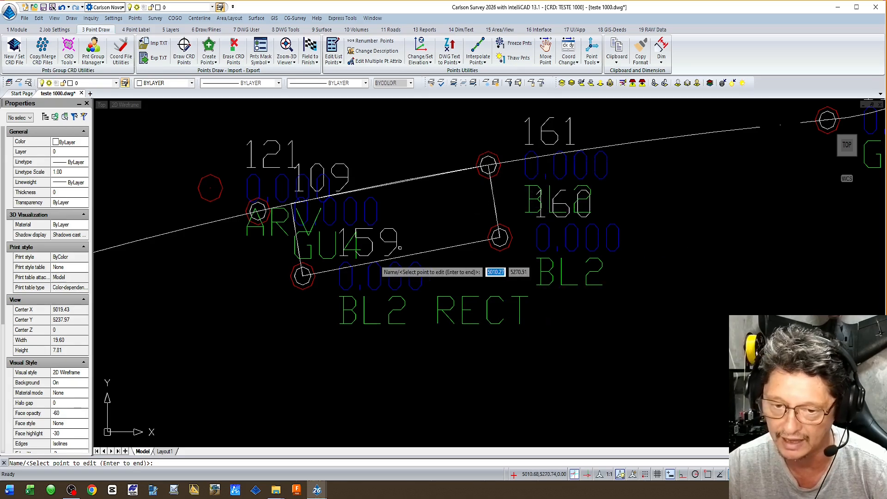
click(369, 275)
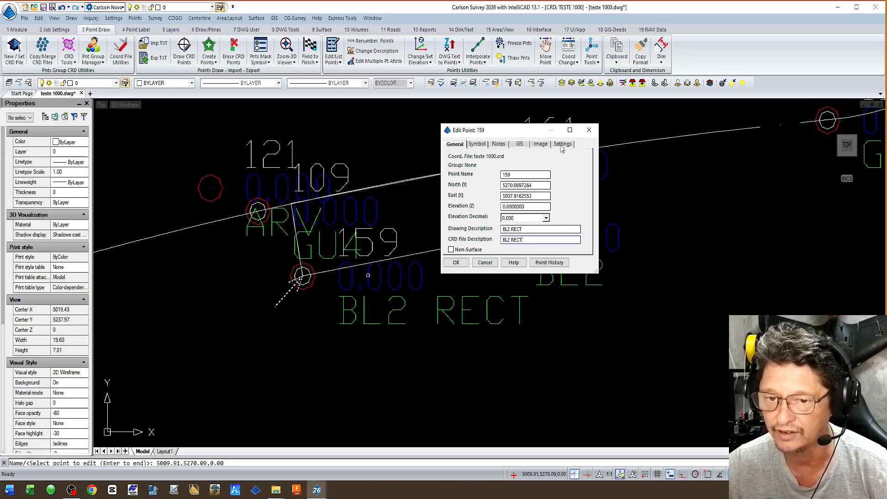
click(589, 129)
scroll(388, 231, down, 4)
scroll(389, 238, down, 1)
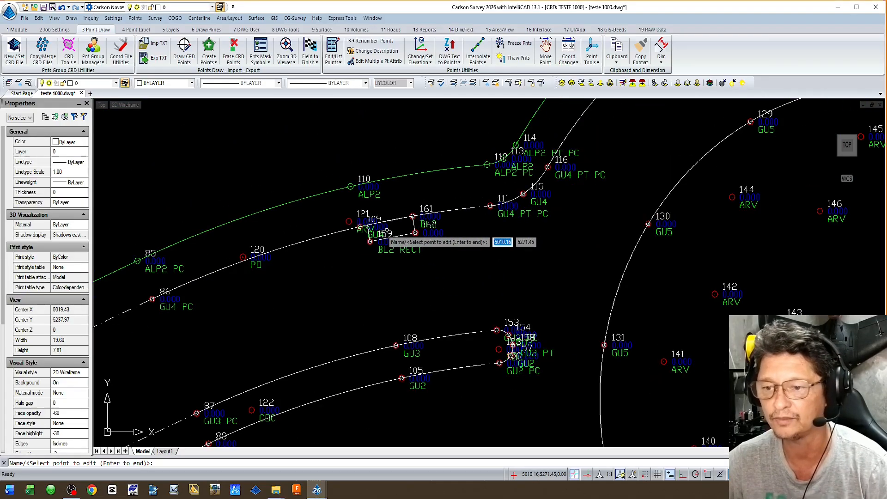
key(Return)
Draw a rotated rectangle about 4.4 by 3.5 on the inner side of the GU5 curve just above point 132, aligned with the curve
middle_drag(655, 174, 206, 292)
scroll(207, 292, down, 5)
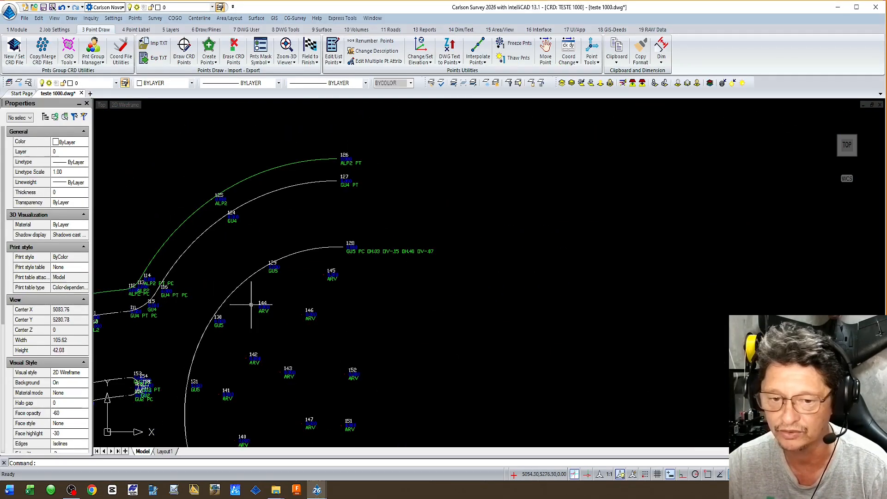
middle_drag(379, 429, 371, 283)
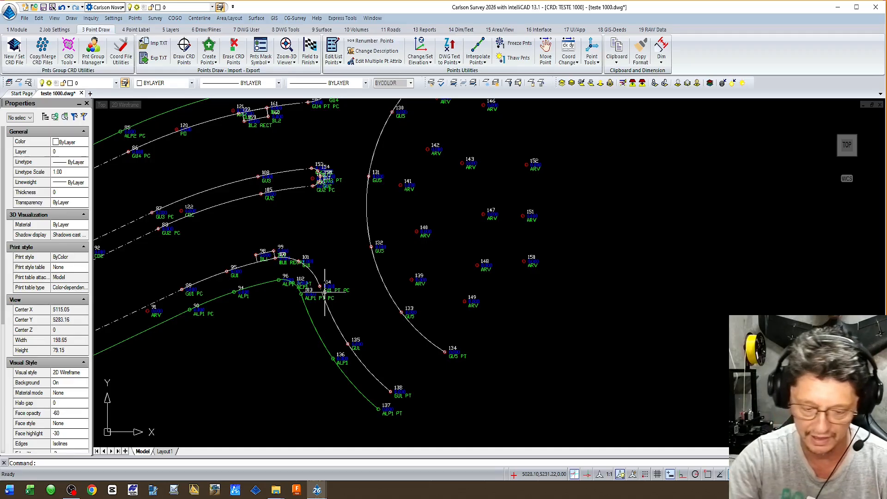
text(rec)
key(Return)
scroll(362, 240, up, 2)
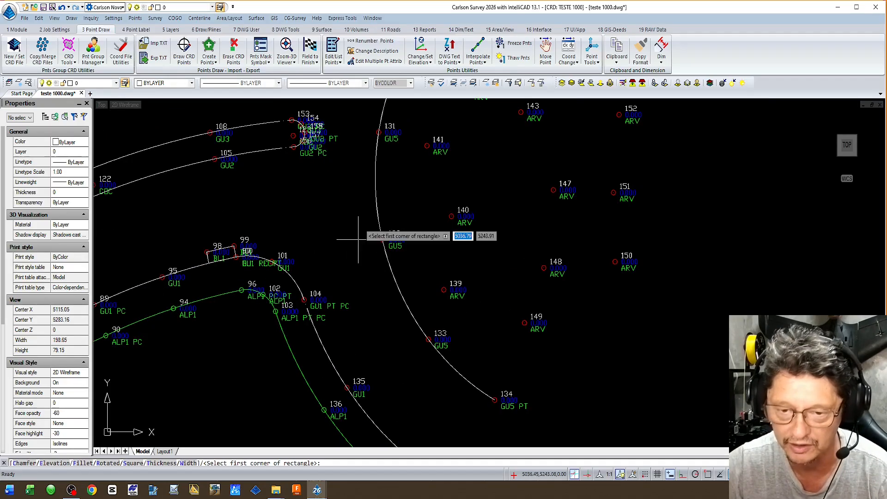
click(376, 199)
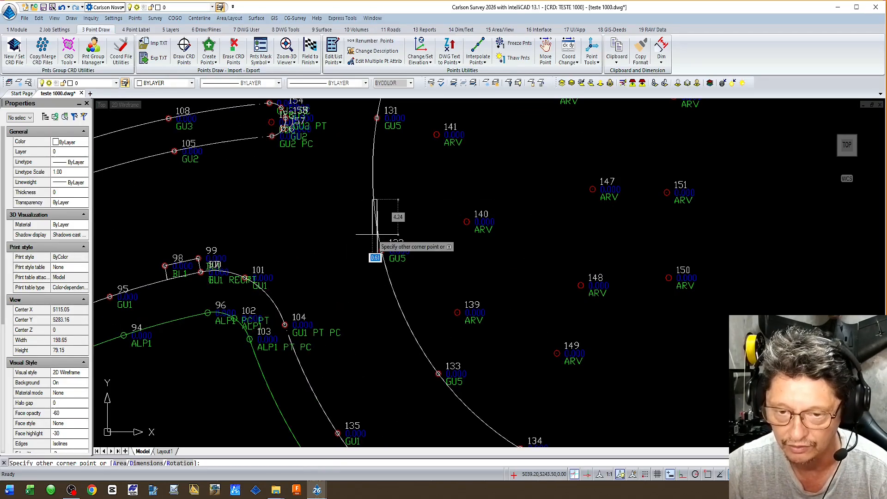
text(r)
key(Return)
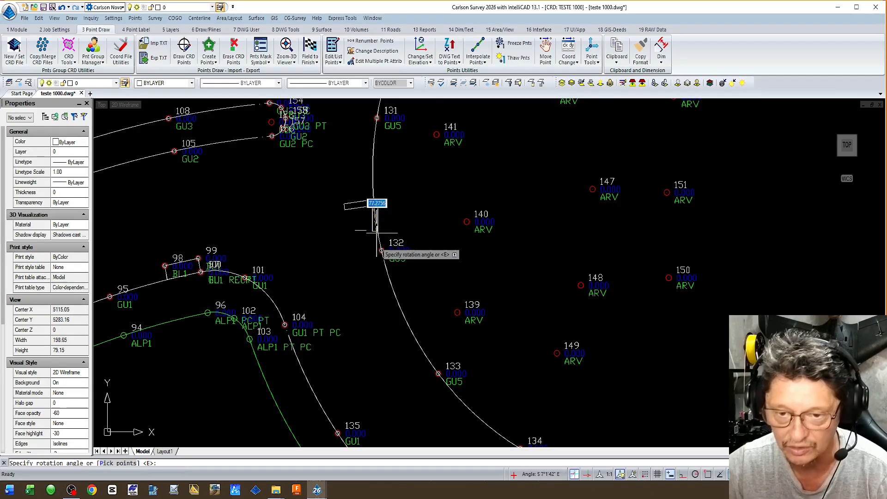
scroll(378, 233, up, 2)
click(379, 244)
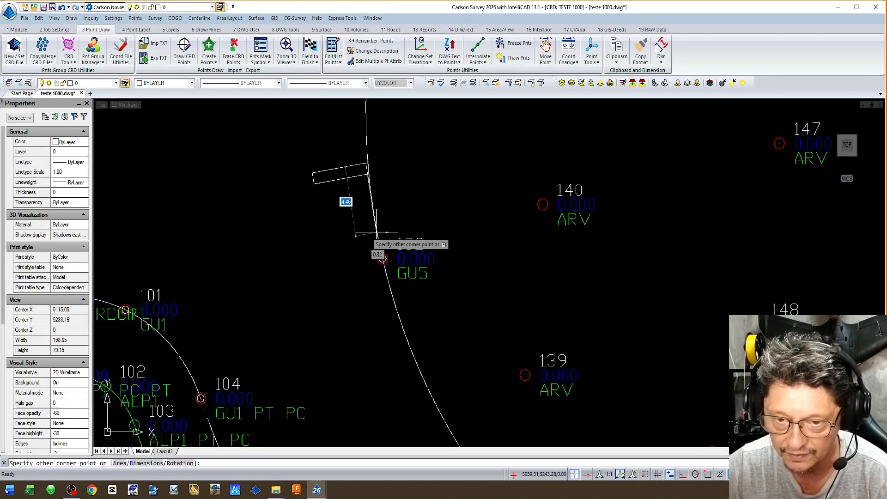
click(327, 240)
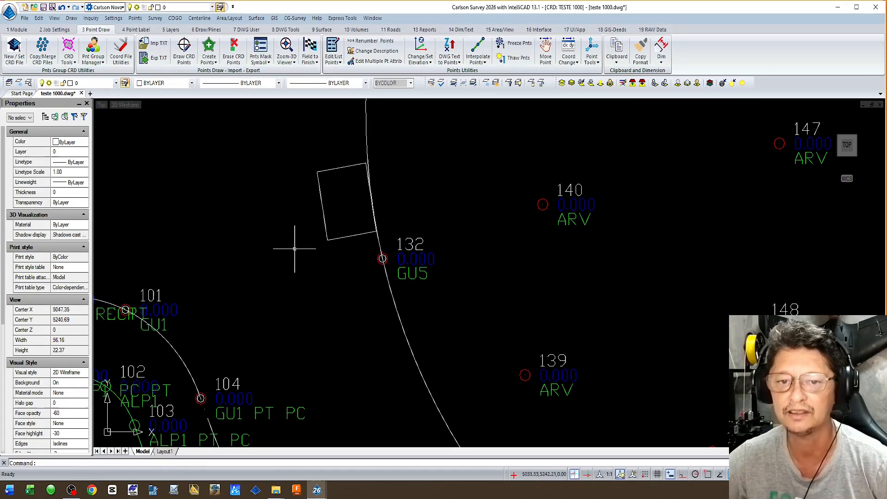
scroll(303, 260, down, 2)
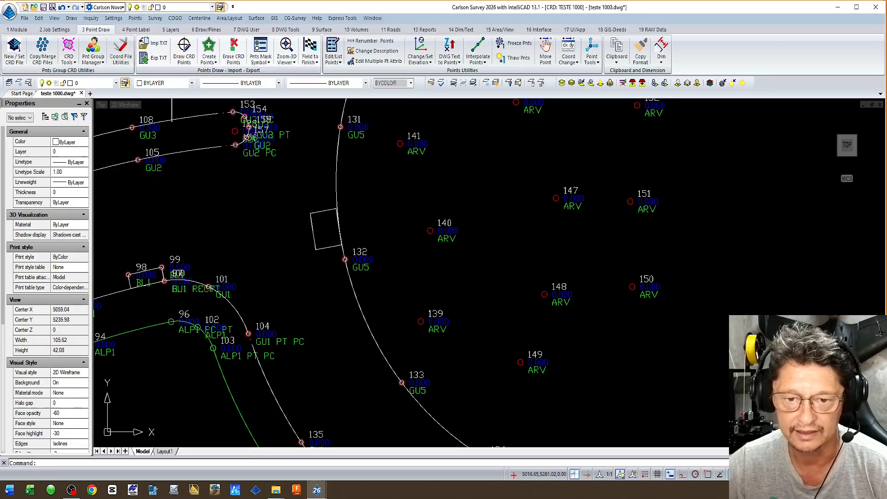
click(184, 51)
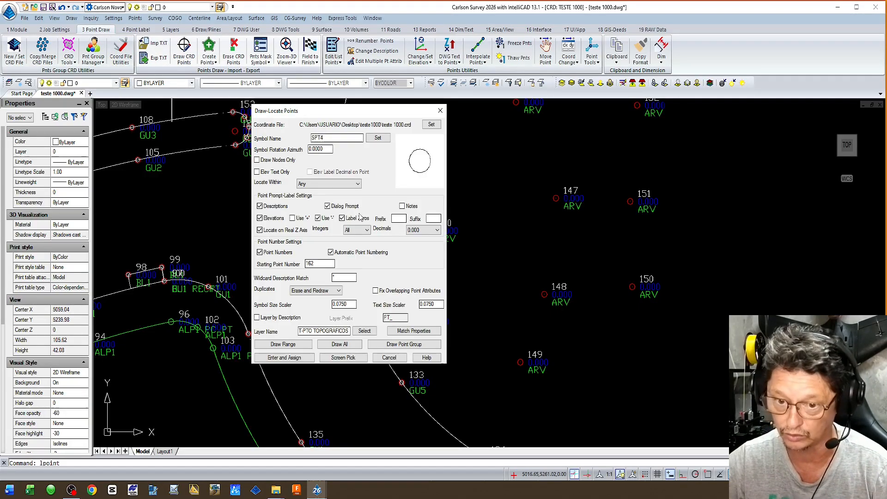
click(344, 358)
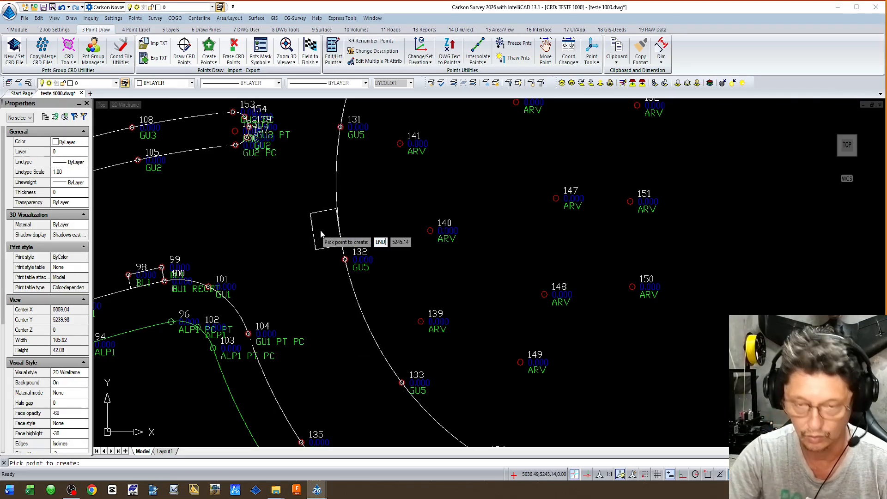
text(end)
key(Return)
click(314, 250)
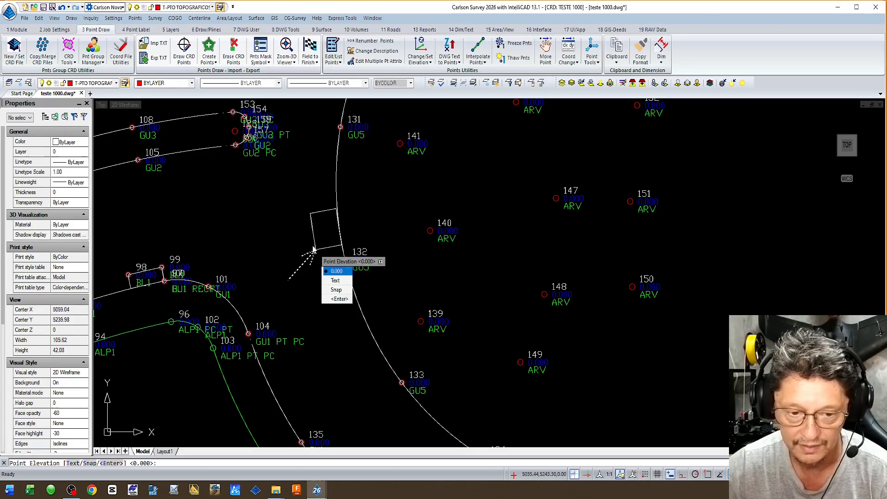
text(8)
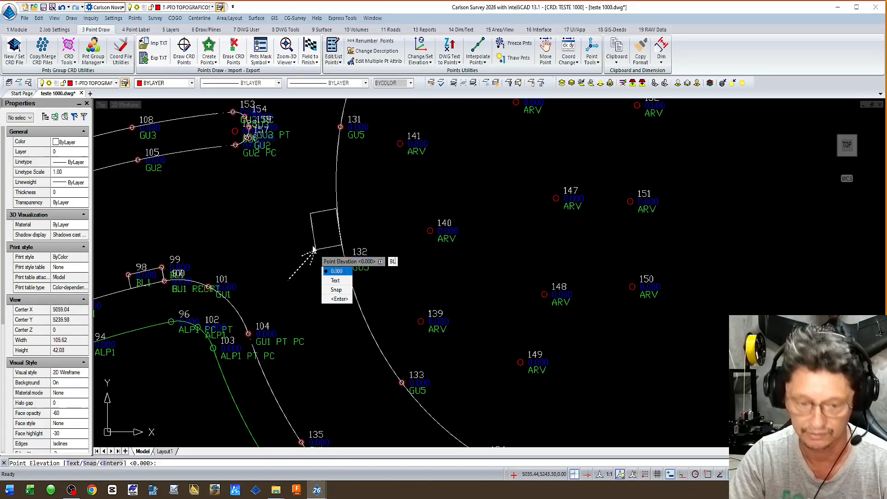
text(L3)
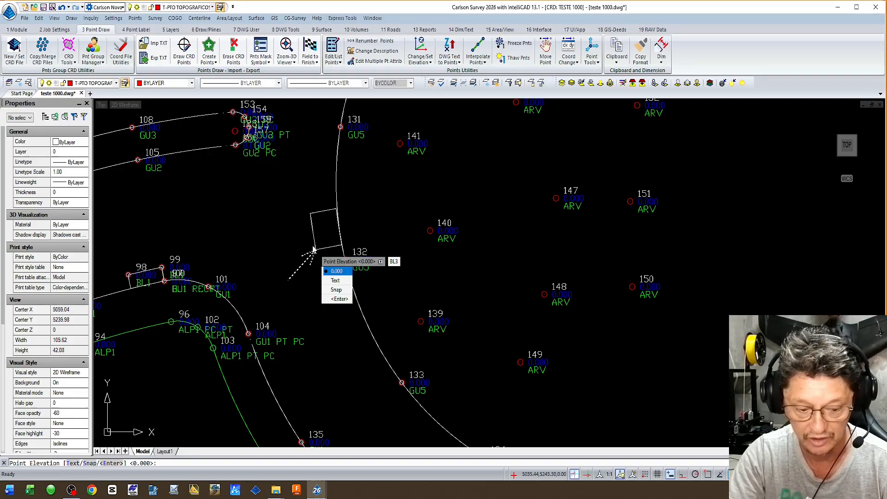
key(BackSpace)
key(BackSpace)
key(BackSpace)
text(RECT)
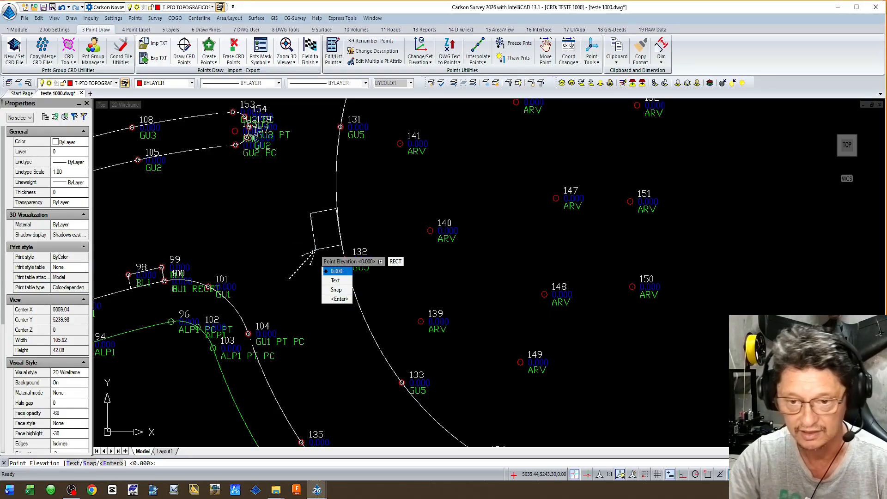
key(Escape)
right_click(286, 215)
key(Escape)
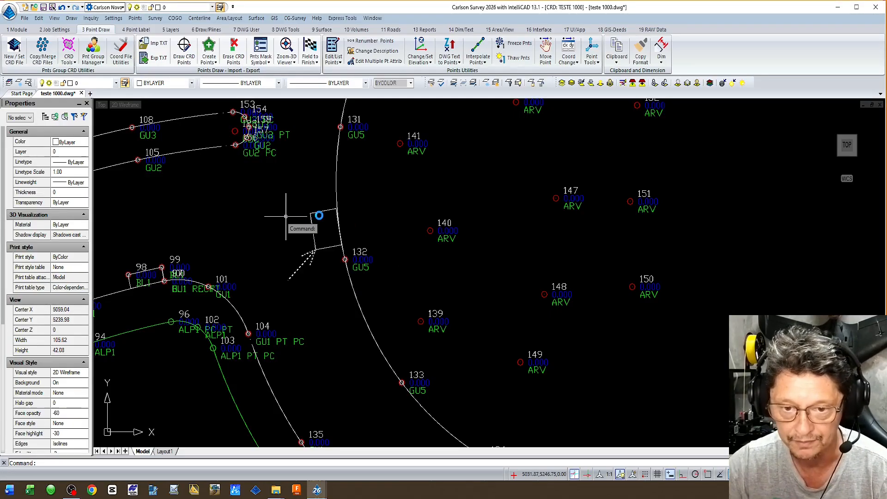
click(331, 206)
key(Escape)
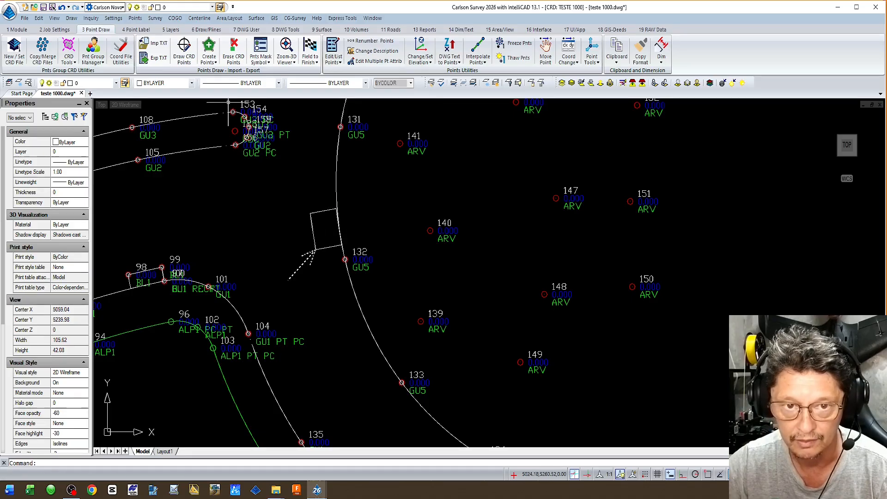
Create a survey point by screen pick at the new rectangle's lower-left corner, with elevation 0.000 and description BL3 RECT
click(184, 50)
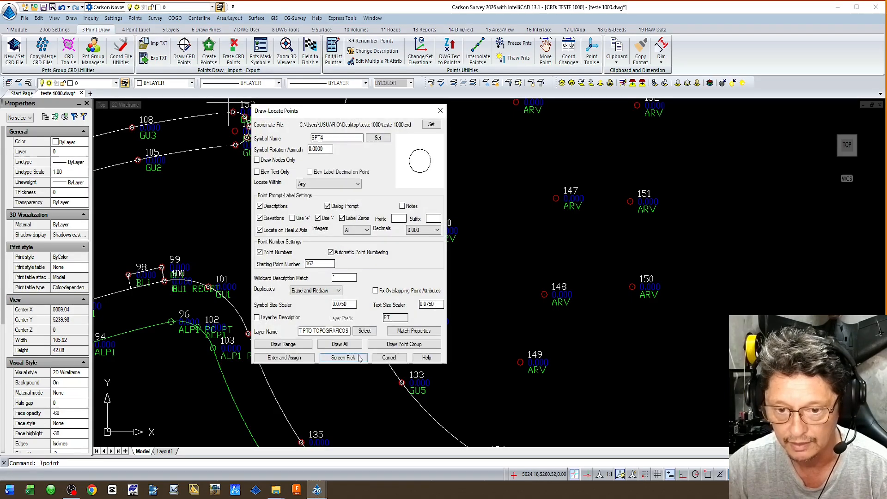
click(343, 358)
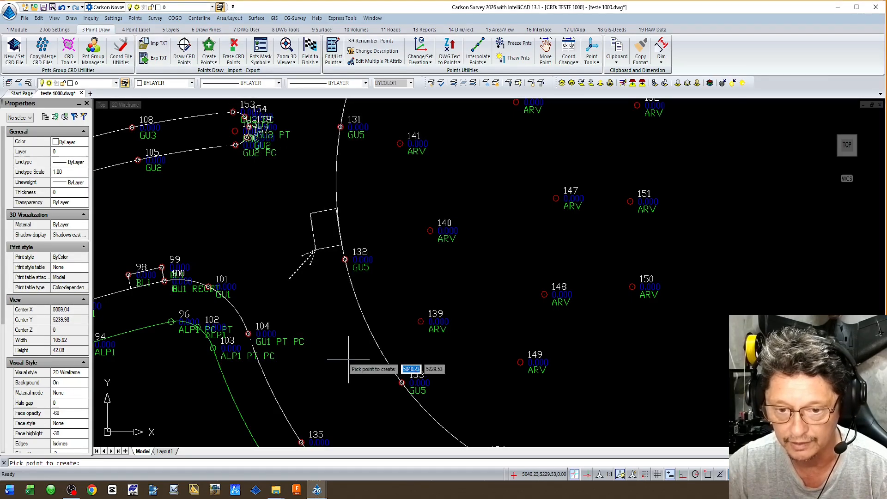
click(320, 253)
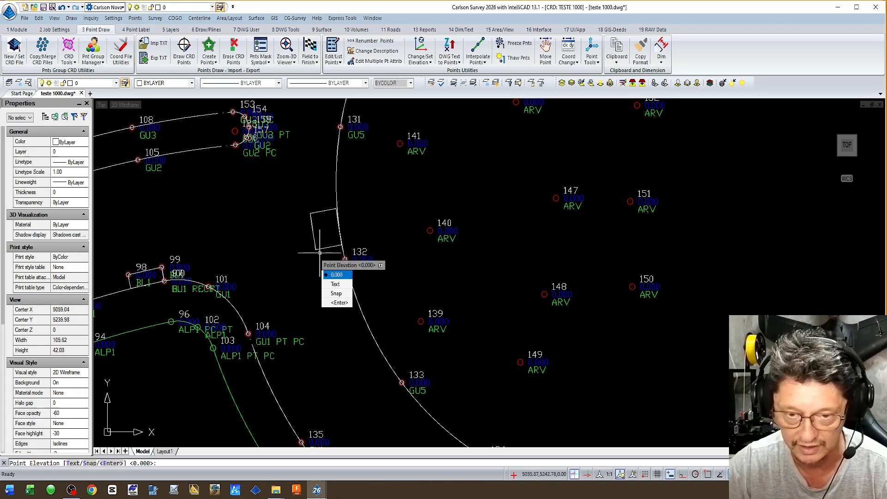
key(Return)
text(BL3 RECT)
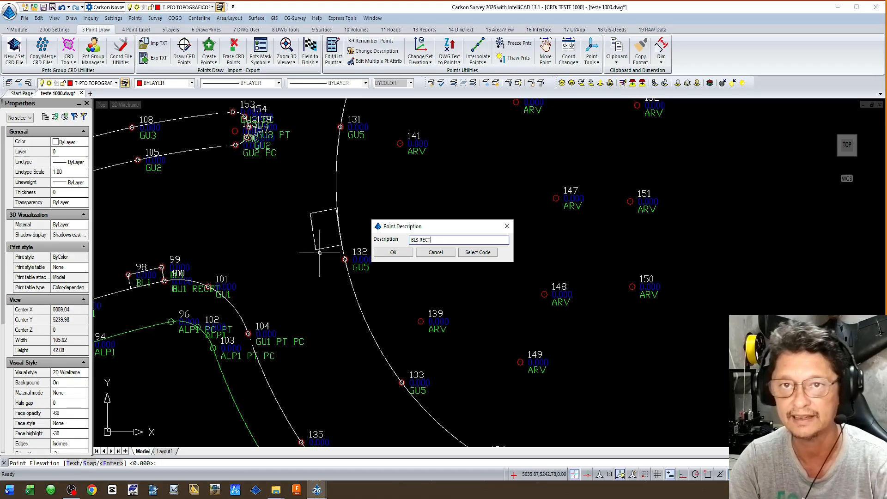
key(Return)
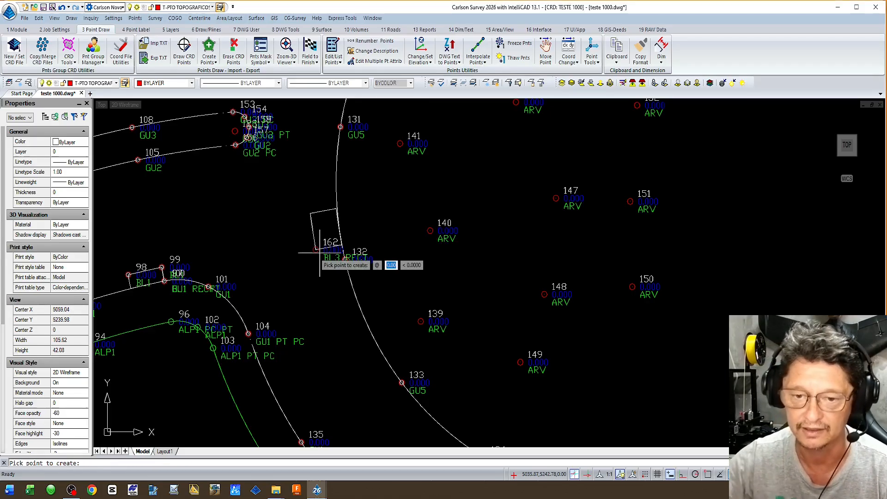
Create points coded BL3 at elevation 0.000 on the rectangle's upper-left and upper-right corners, snapping the latter to the endpoint, and end point creation
click(308, 216)
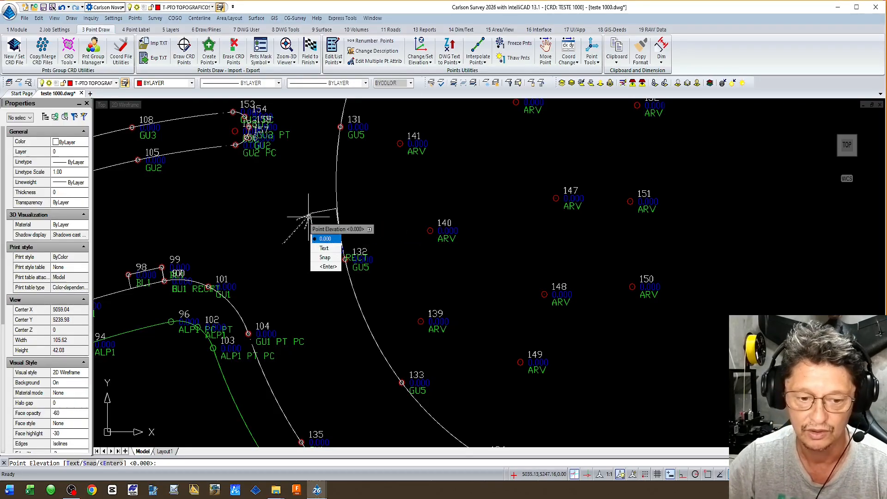
key(Return)
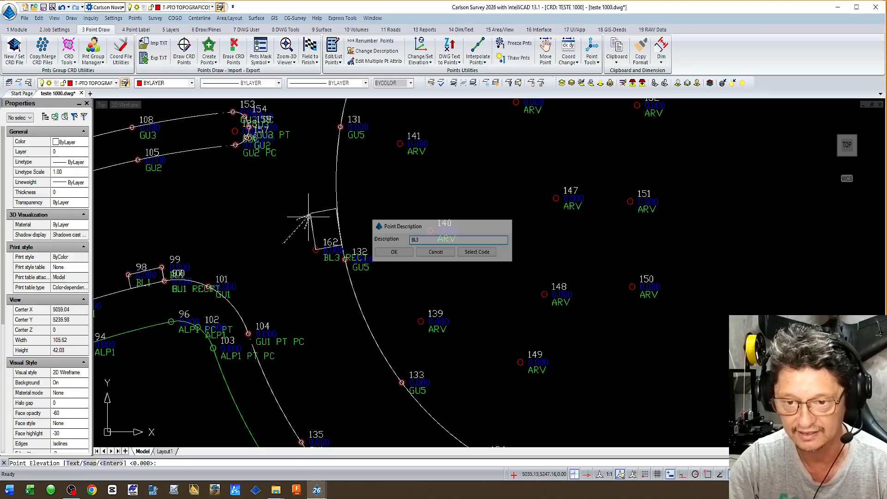
key(Return)
scroll(328, 209, up, 2)
text(end)
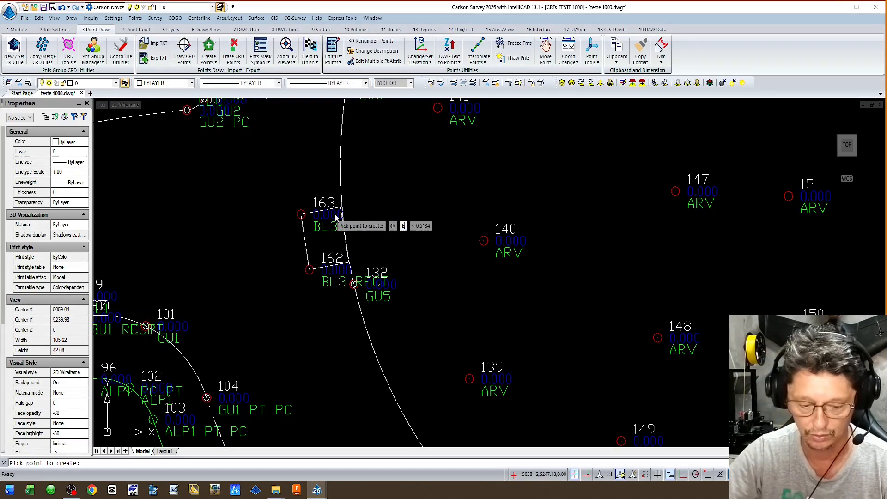
key(Return)
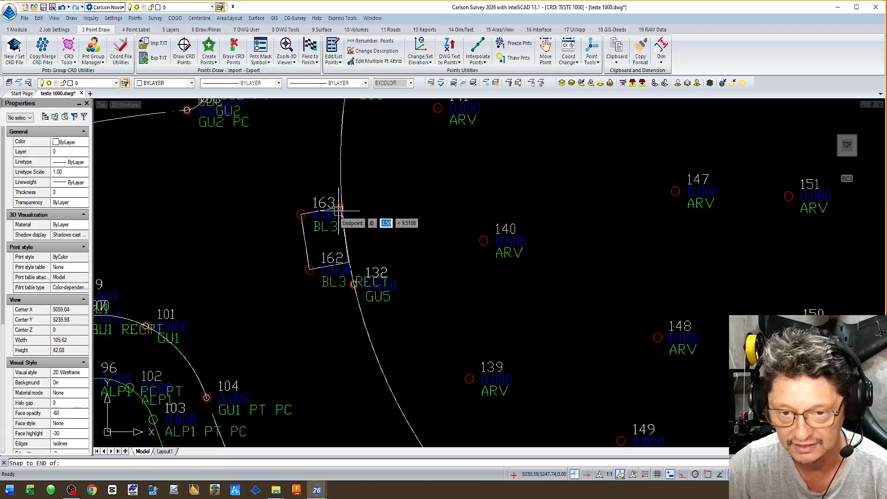
click(339, 209)
key(Return)
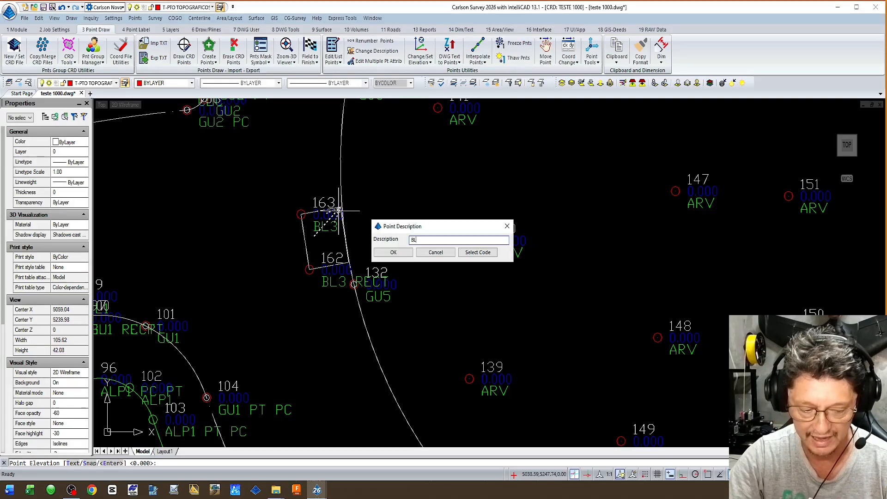
key(Return)
key(Escape)
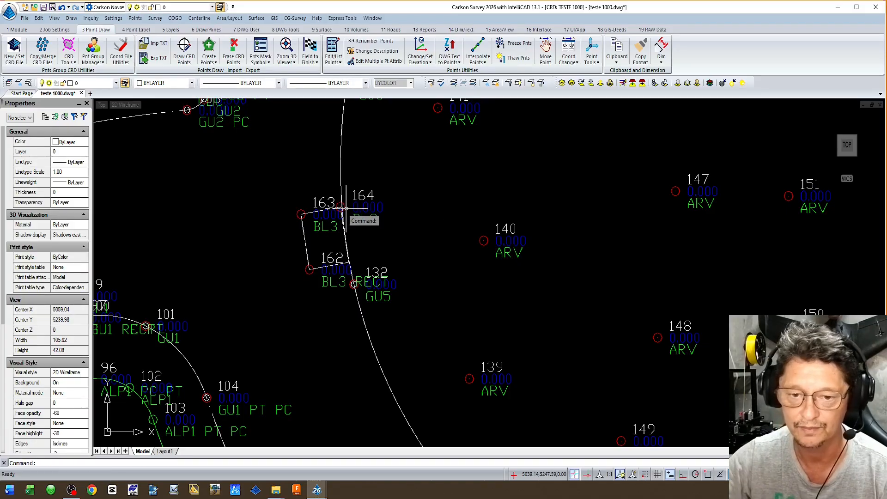
Select the new rectangle and the GU5 curve together with all similar objects and erase them
click(313, 237)
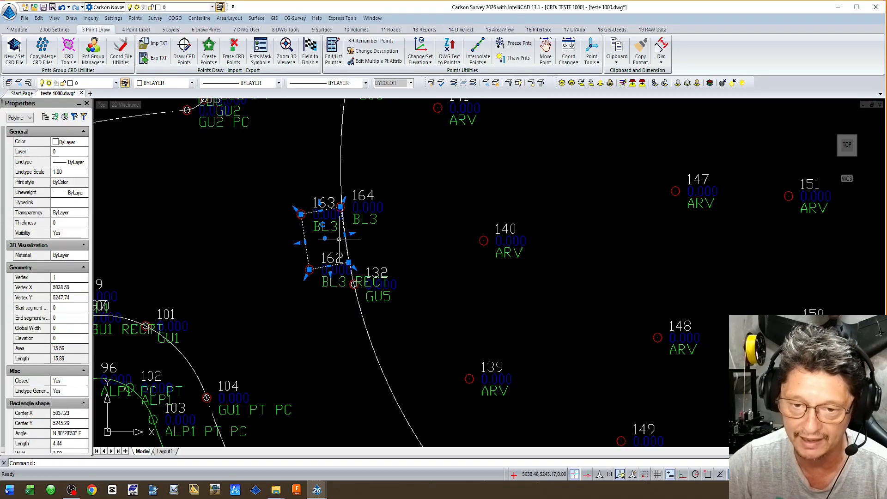
click(372, 352)
right_click(372, 351)
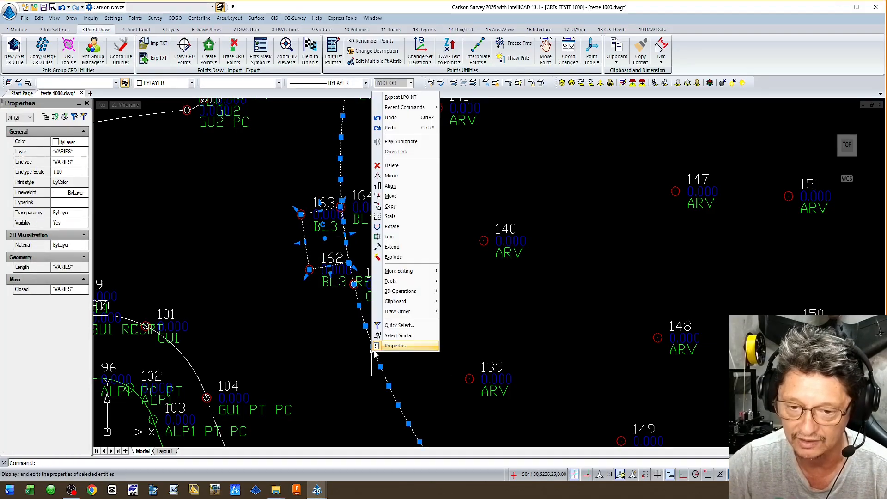
click(413, 342)
key(Escape)
scroll(287, 252, down, 3)
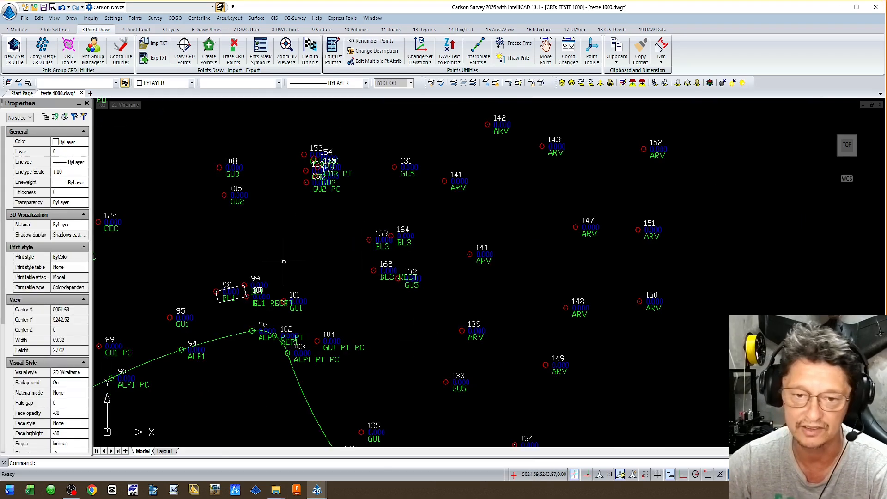
Erase the BL1 rectangle and the ALP1 polyline along with all linework similar to them
scroll(233, 318, up, 3)
click(214, 294)
right_click(214, 294)
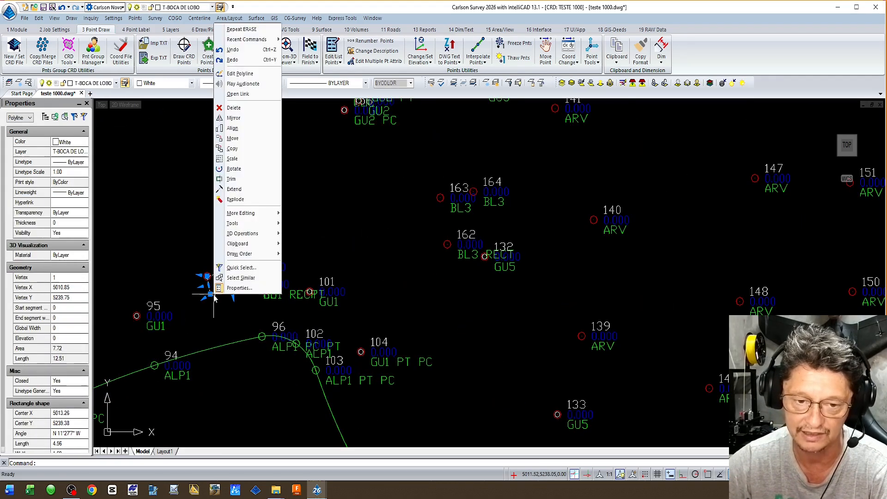
key(Escape)
click(238, 330)
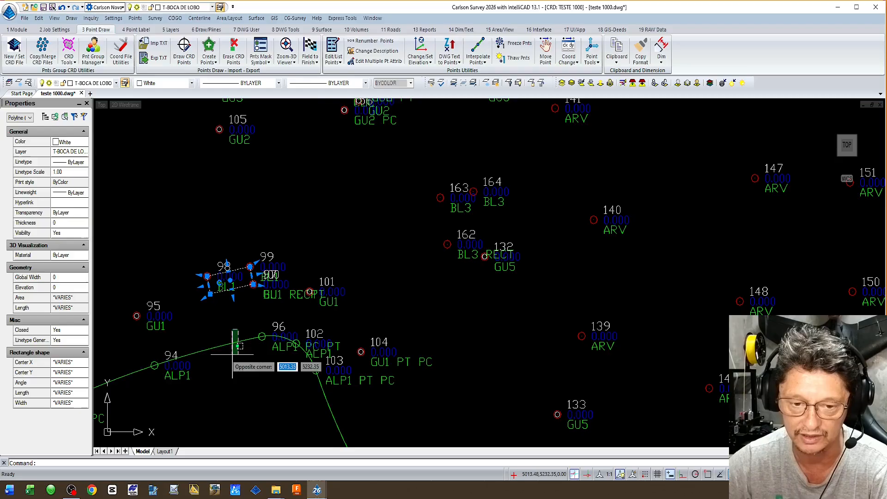
click(217, 369)
right_click(236, 324)
key(Escape)
key(Escape)
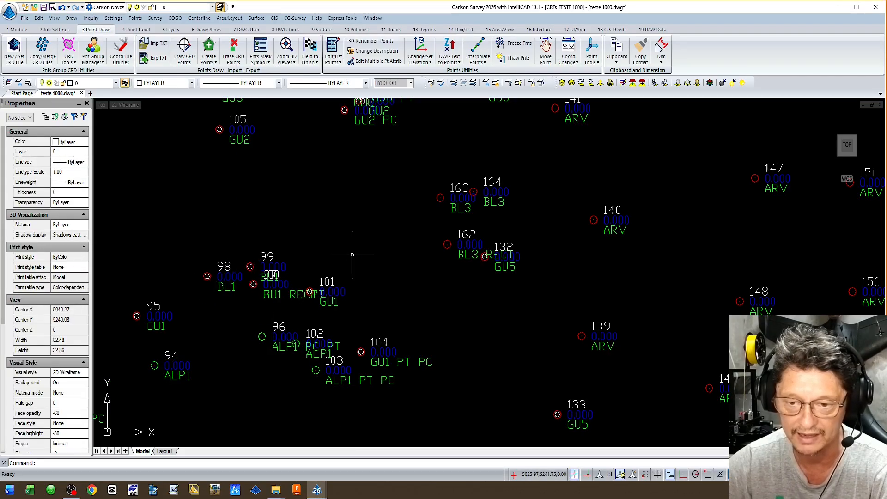
scroll(352, 254, down, 5)
scroll(353, 254, up, 3)
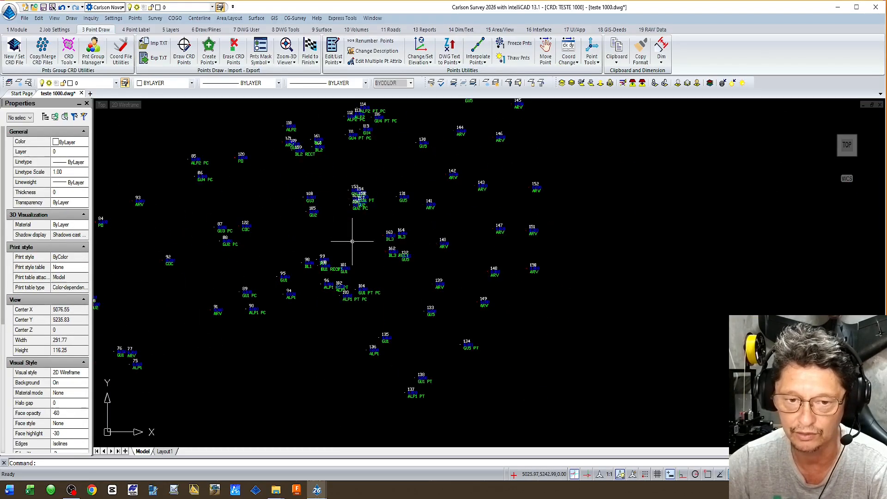
middle_drag(418, 254, 412, 248)
scroll(356, 357, up, 2)
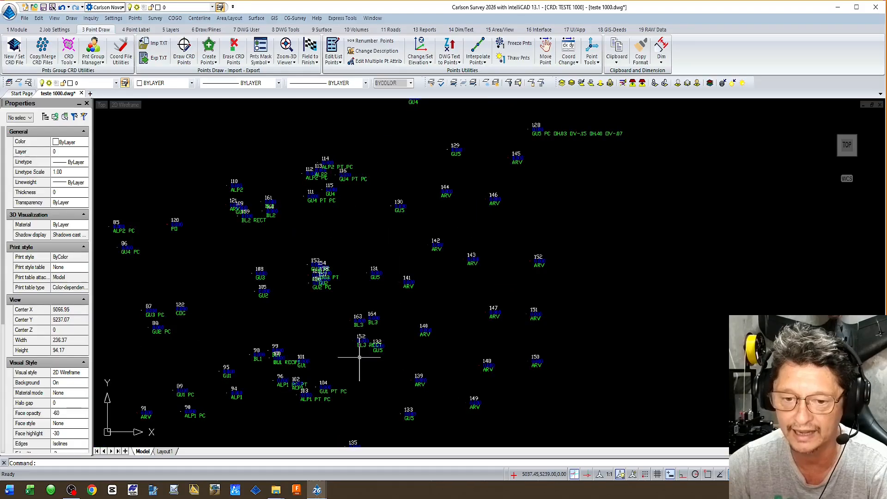
Run Draw Field to Finish on points 1-164 with lines, symbols and 3D faces enabled to regenerate the survey linework
scroll(368, 341, up, 2)
scroll(389, 316, down, 3)
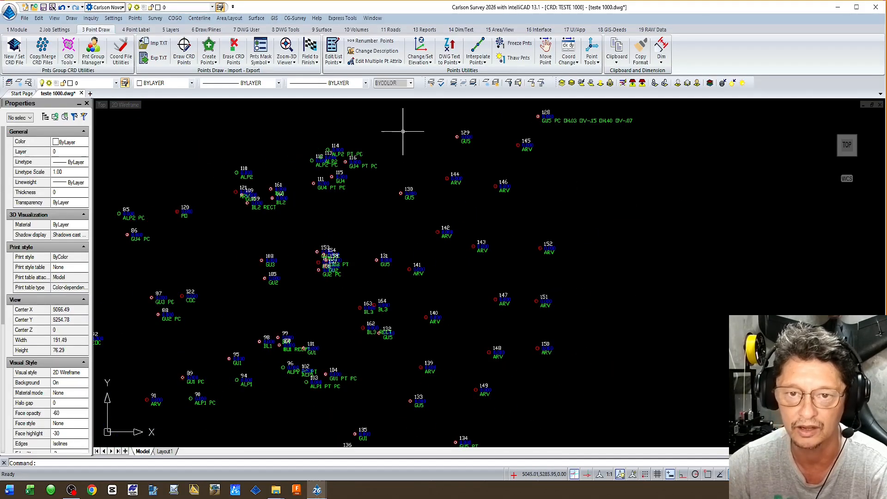
click(310, 51)
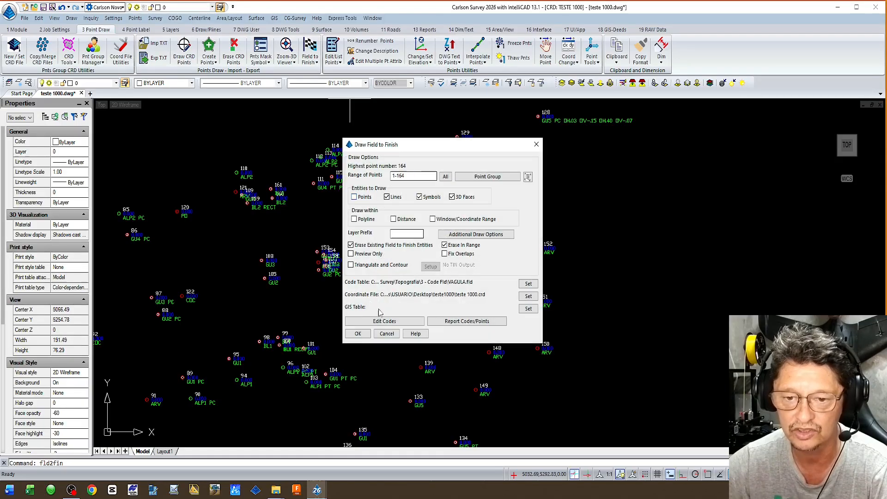
click(358, 334)
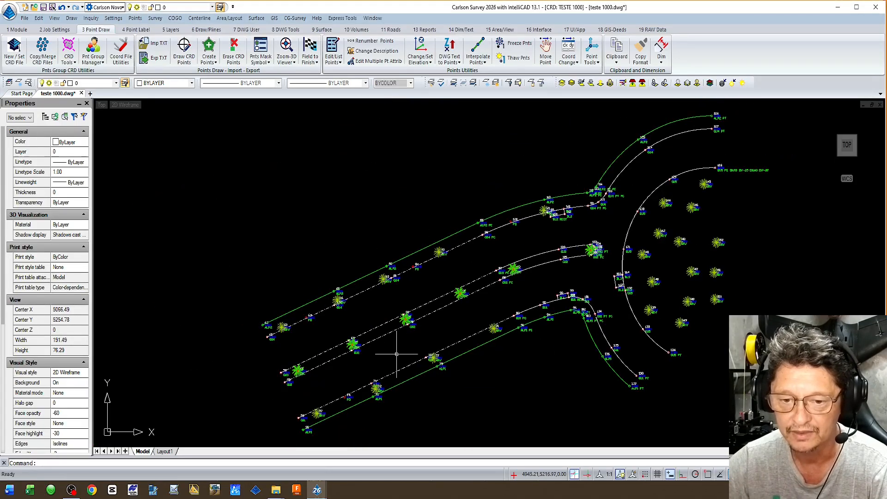
scroll(611, 281, up, 5)
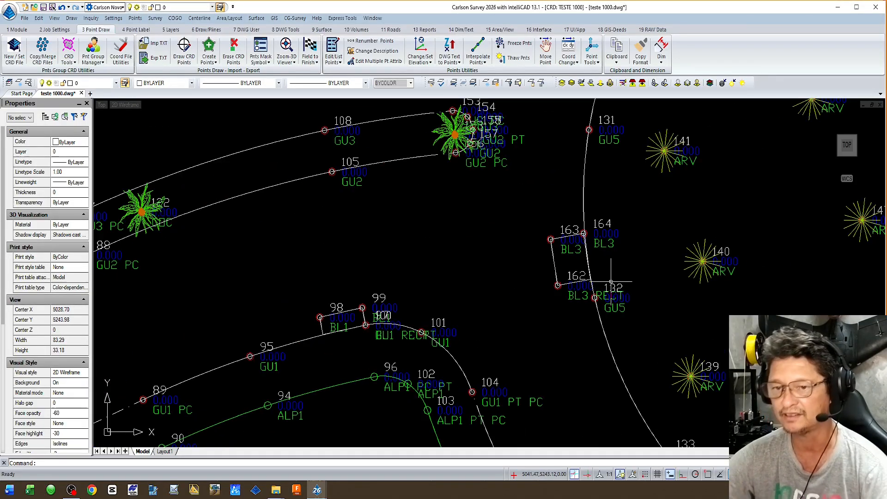
scroll(561, 249, down, 5)
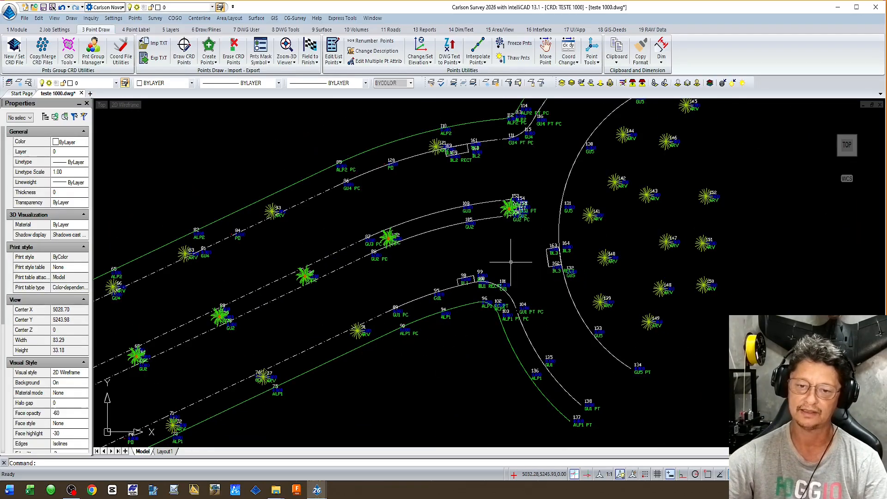
Draw a polyline in the empty area above the ALP2 line, with one straight segment followed by two opposite-curving tangent arcs
middle_drag(511, 252, 460, 293)
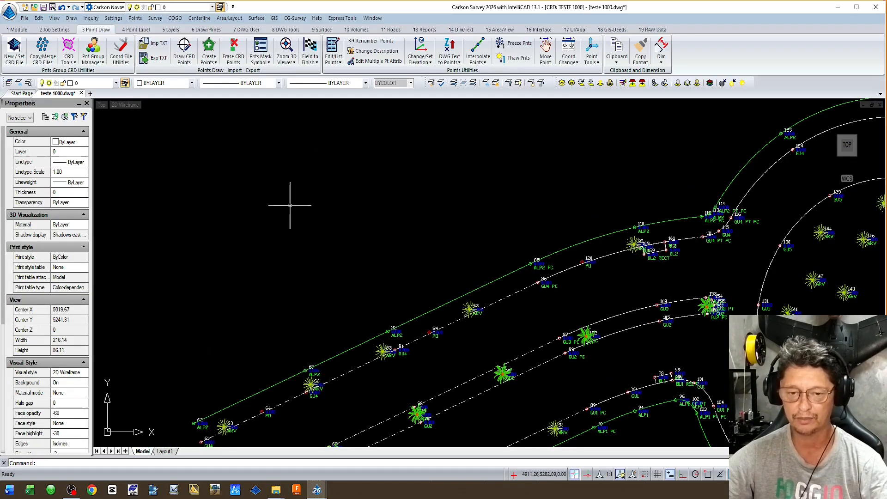
key(Return)
click(271, 212)
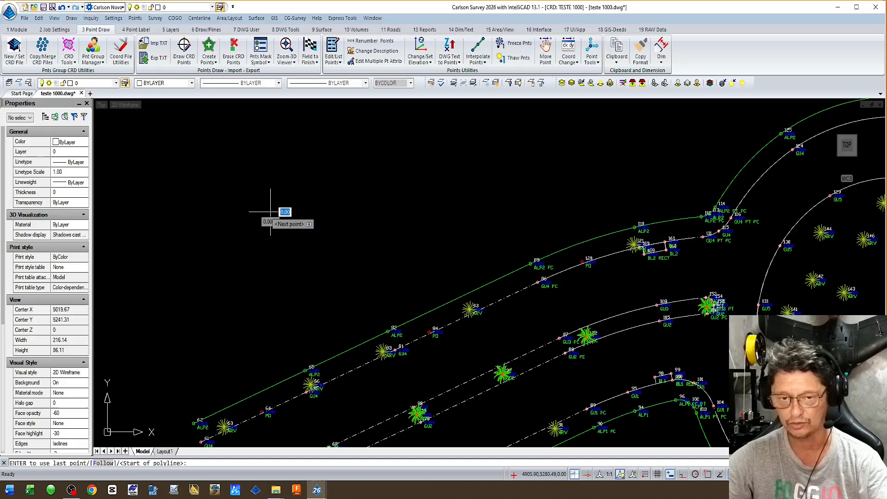
click(371, 169)
text(a)
key(Return)
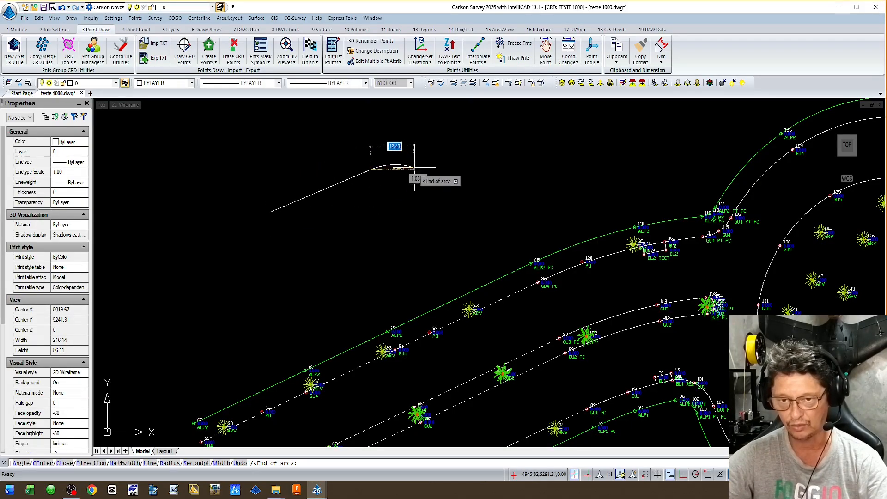
click(432, 174)
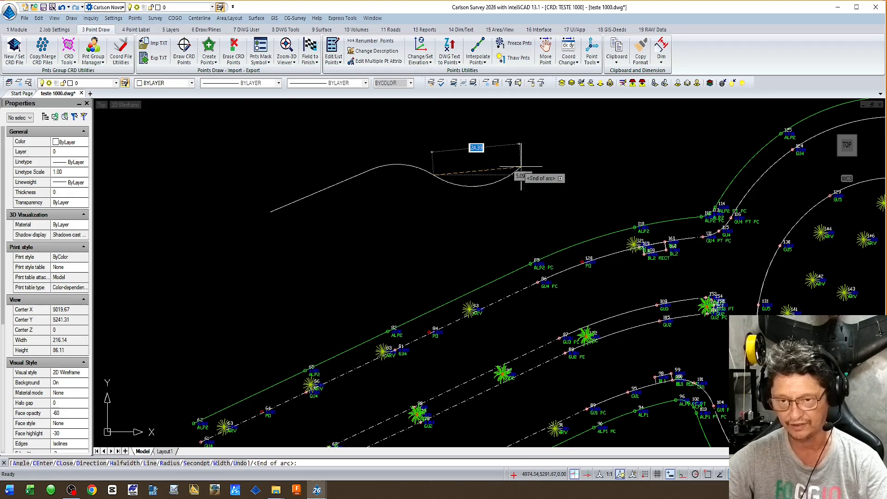
click(531, 162)
key(Return)
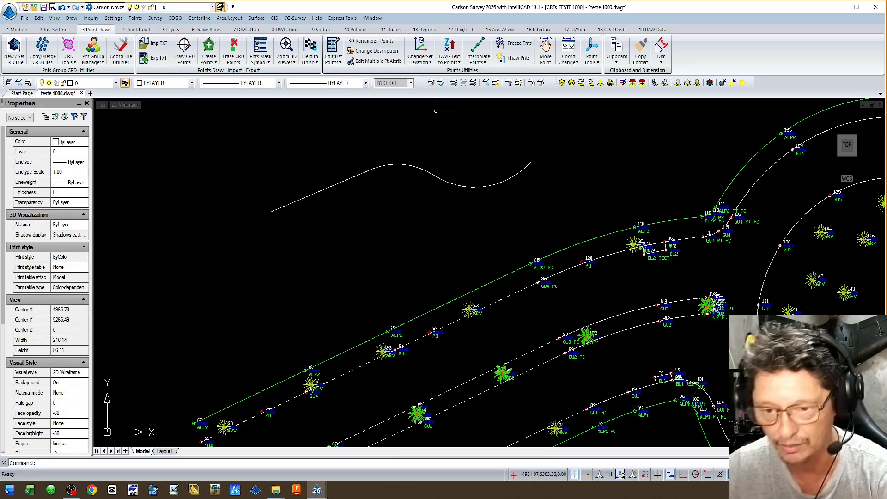
Create a survey point by screen pick at the new polyline's straight-segment start, with elevation 0.000 and description GU6
scroll(531, 284, down, 2)
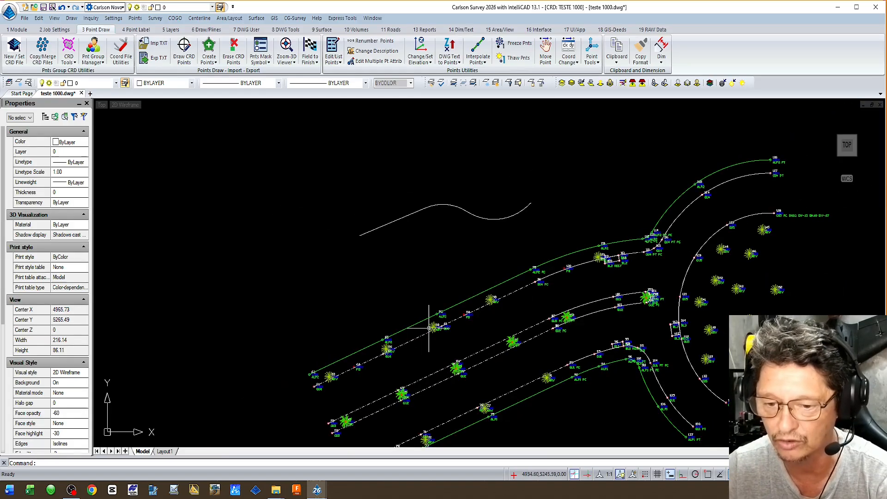
scroll(429, 328, up, 3)
scroll(386, 218, down, 4)
scroll(406, 174, up, 2)
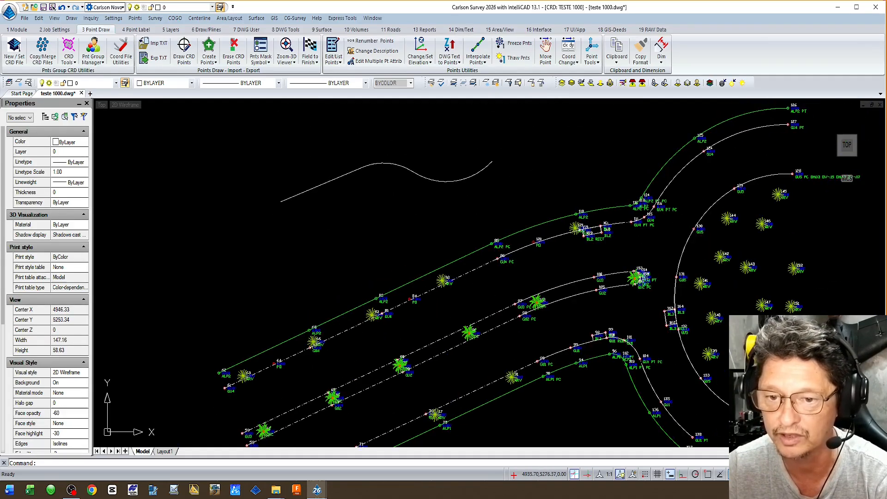
click(136, 18)
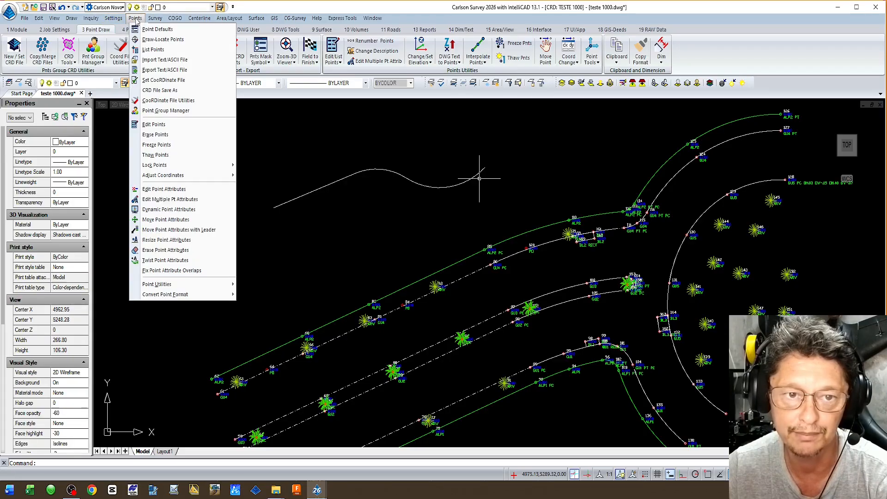
click(160, 40)
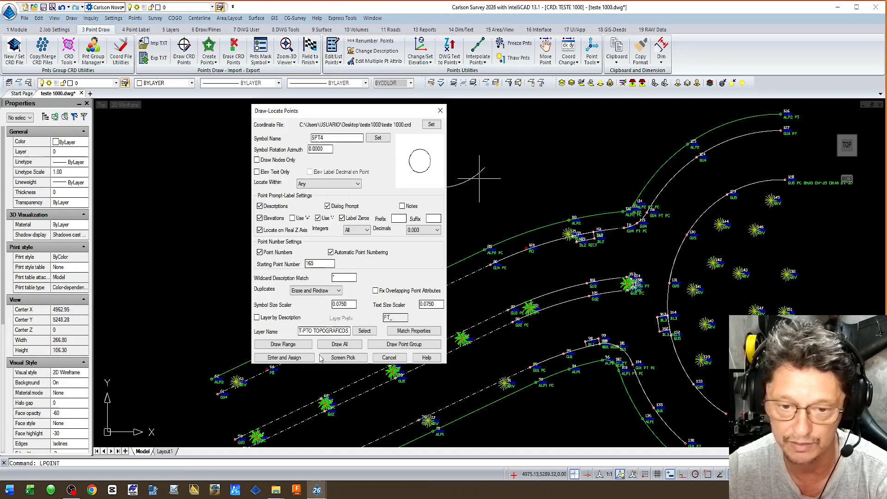
key(Return)
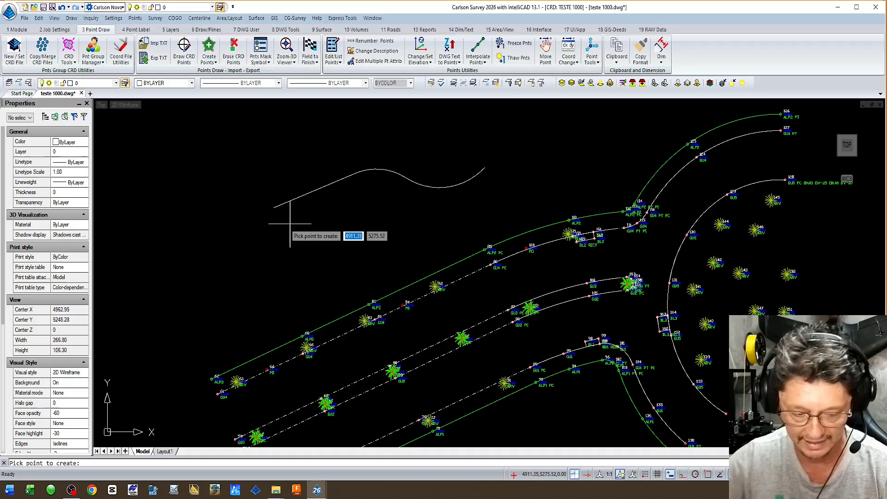
click(273, 208)
text(GU6)
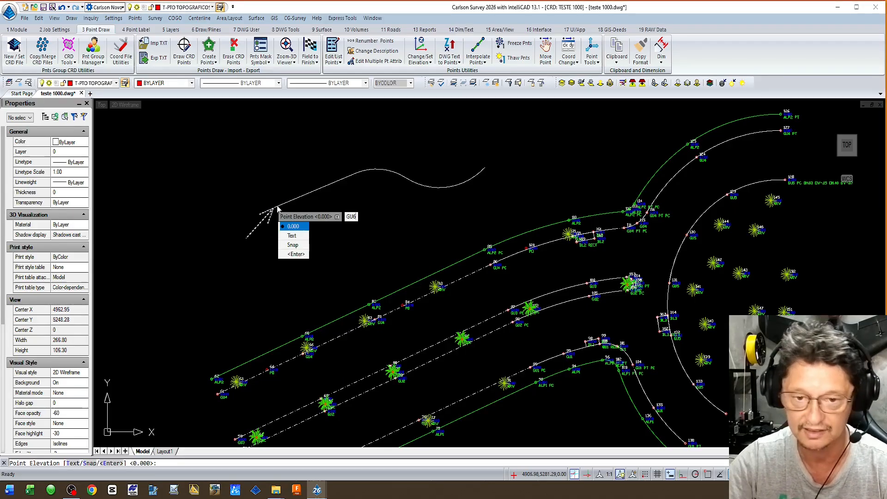
key(BackSpace)
key(BackSpace)
key(BackSpace)
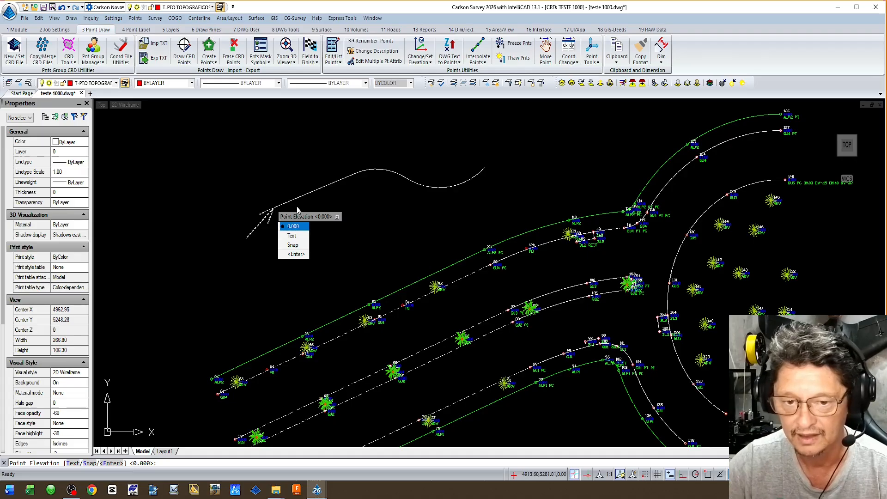
key(Return)
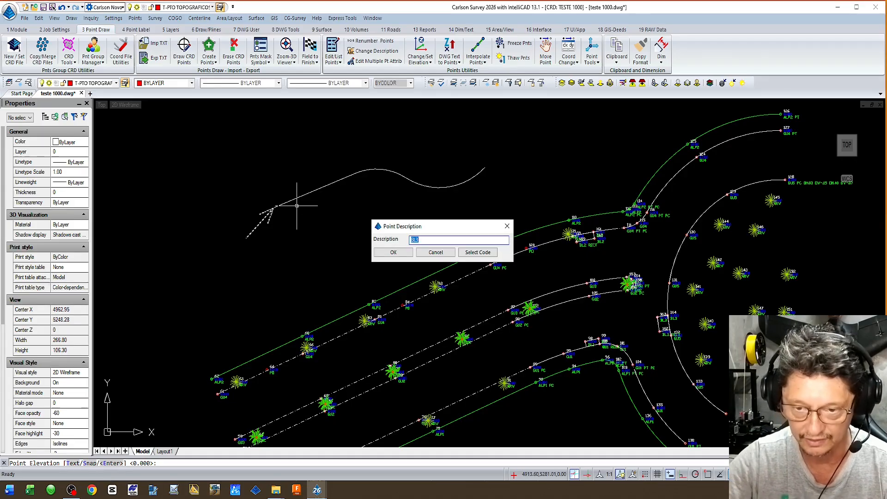
text(GU6)
key(Return)
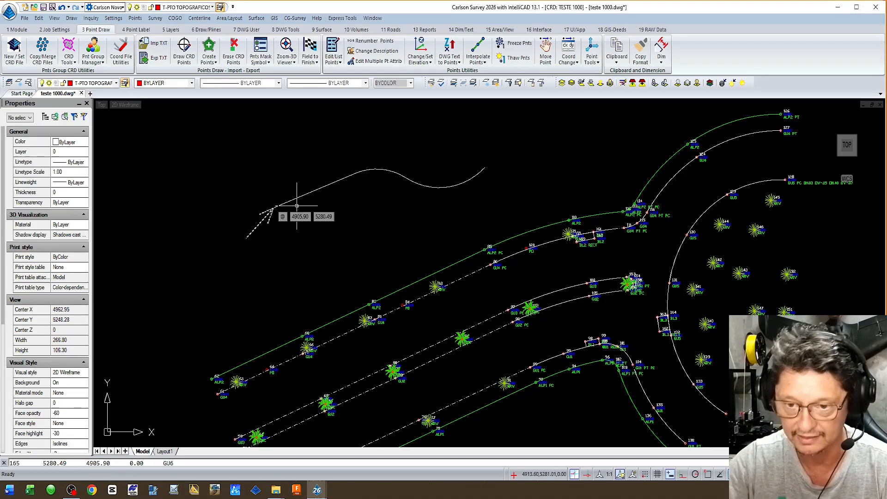
Create a GU6 PC point snapped to the straight segment's end and a GU6 point on the first arc, both at elevation 0.000
scroll(370, 179, up, 1)
text(end)
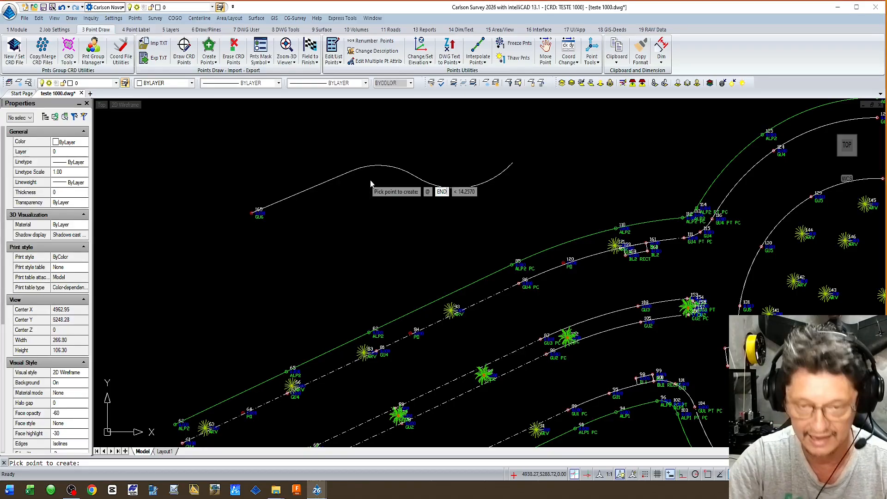
key(Return)
click(347, 174)
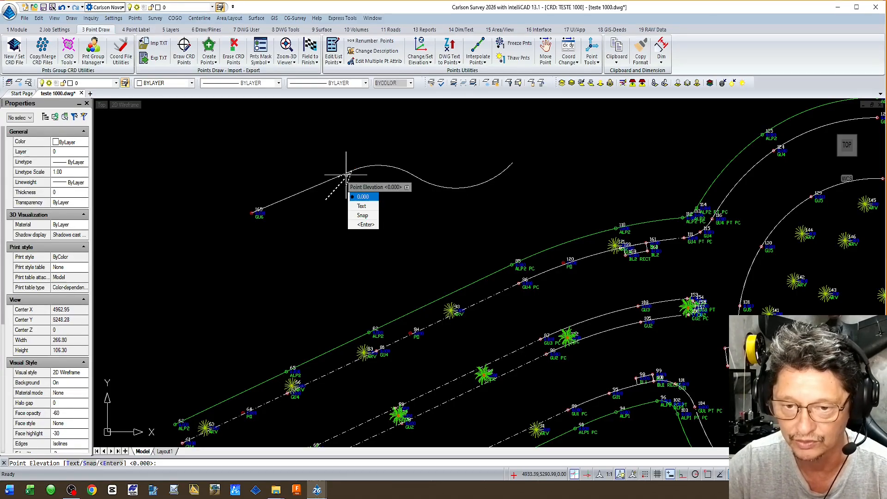
text(GU6)
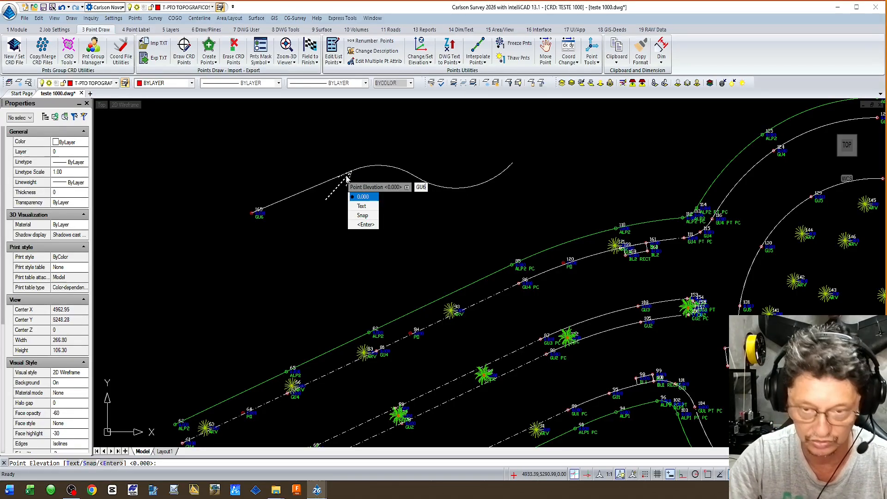
key(Return)
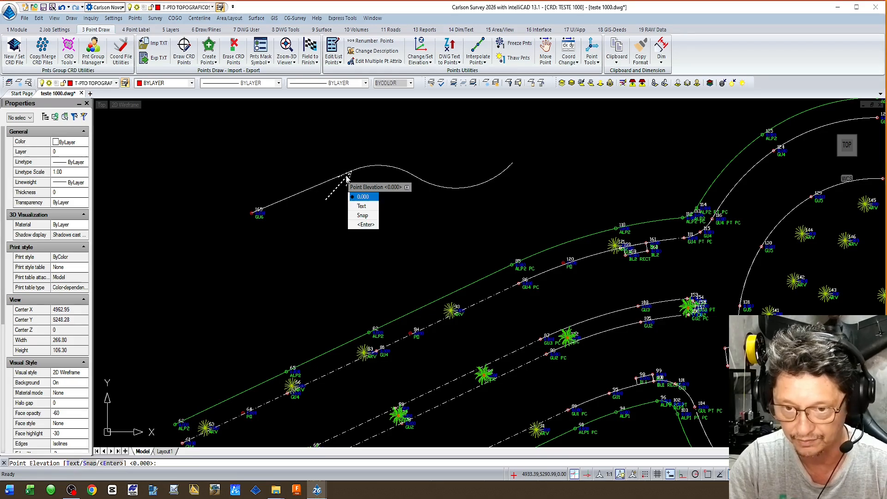
key(Return)
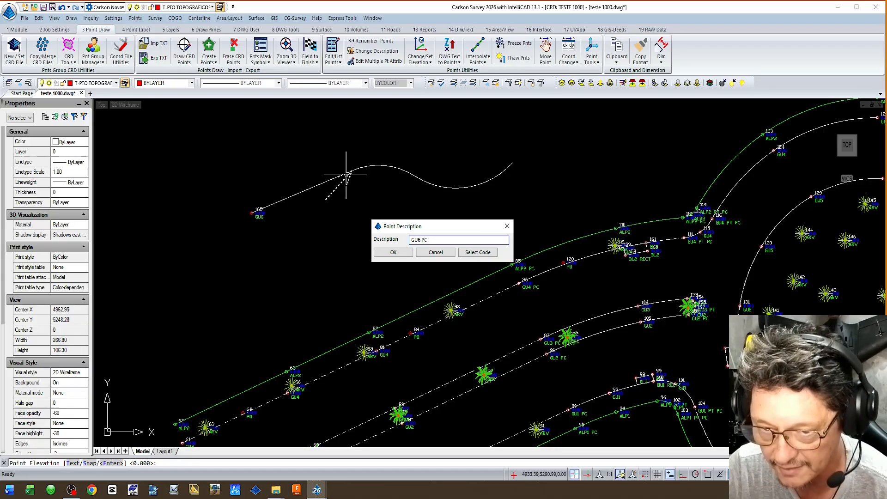
text(PC)
key(Return)
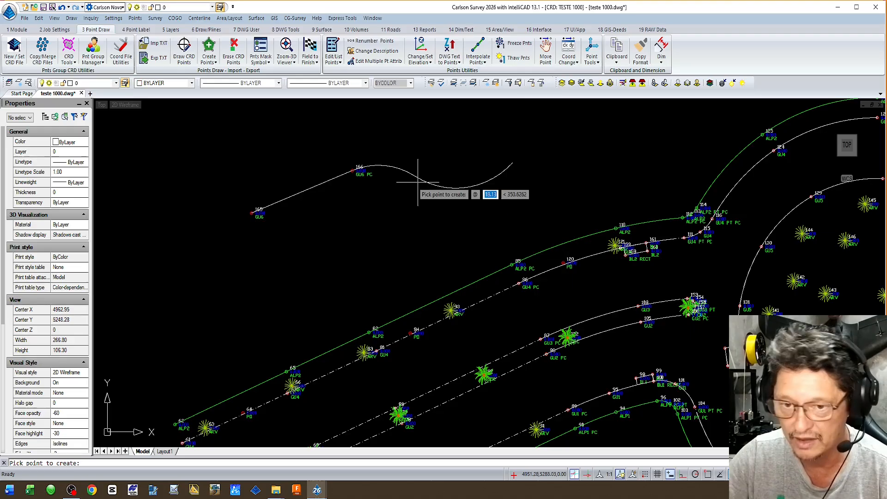
click(391, 164)
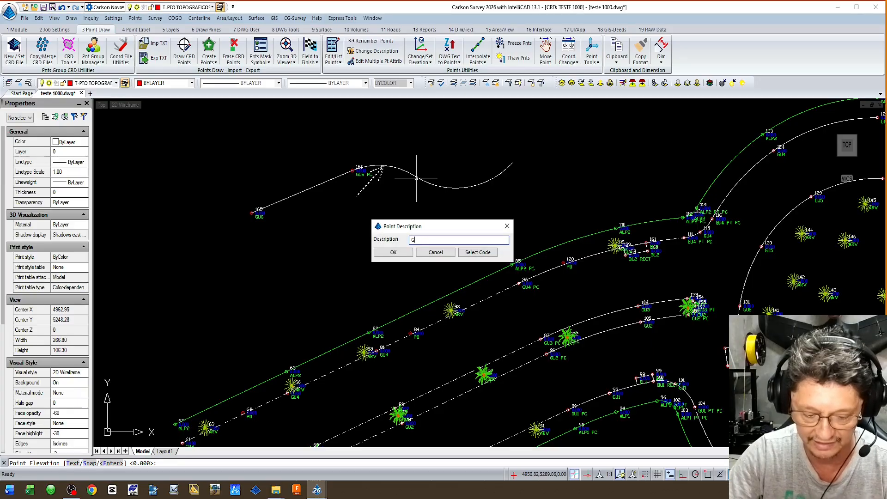
key(Return)
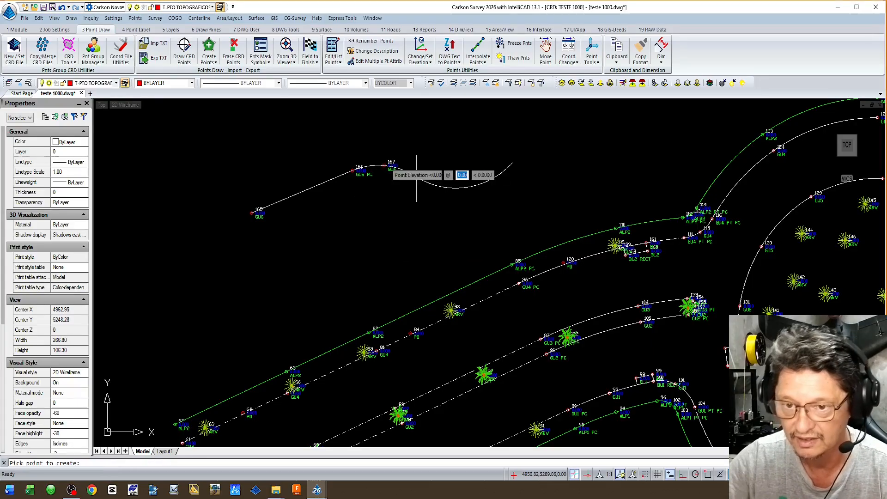
Create a point snapped to the endpoint where the two arcs meet, with elevation 0.000 and description GU6 PT PC
scroll(407, 185, up, 1)
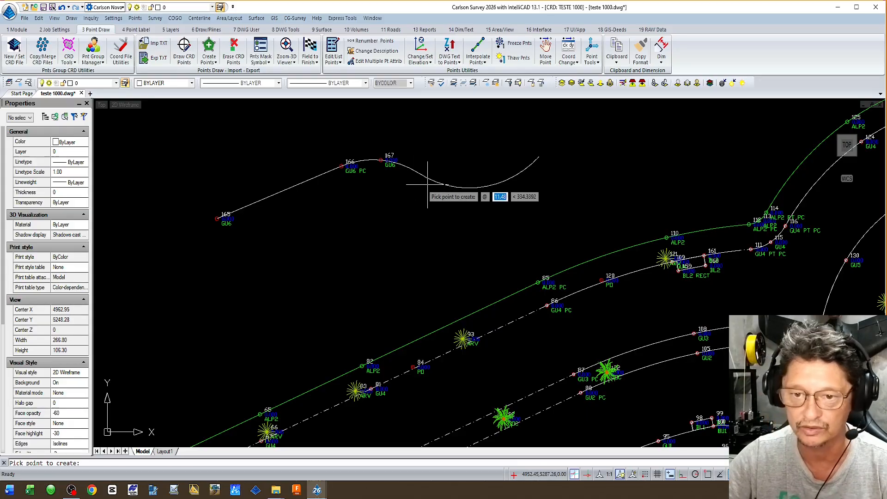
text(end)
key(Return)
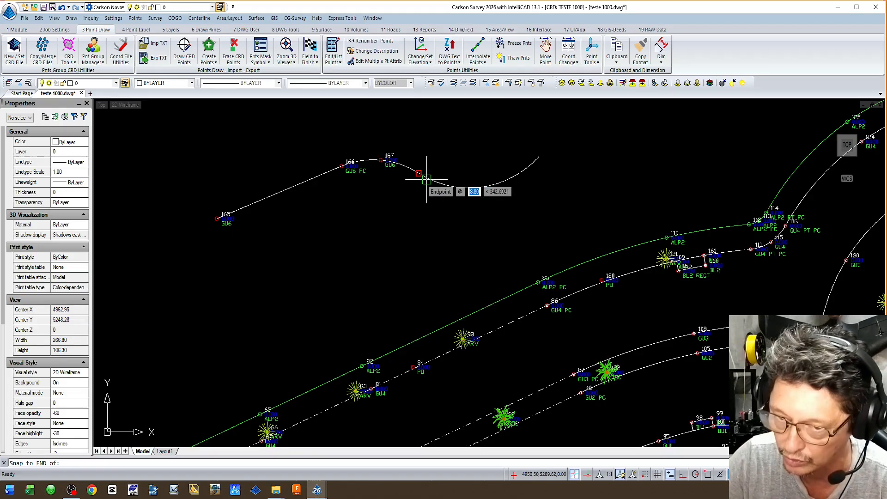
click(427, 179)
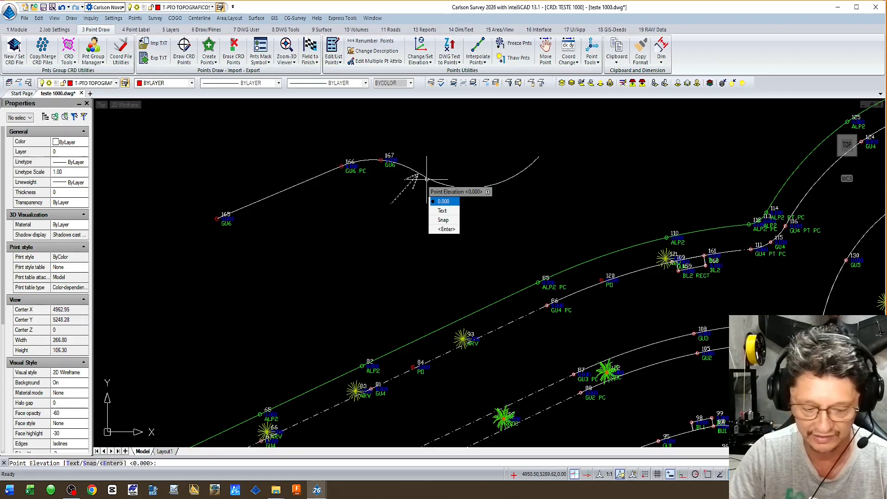
text(GU6)
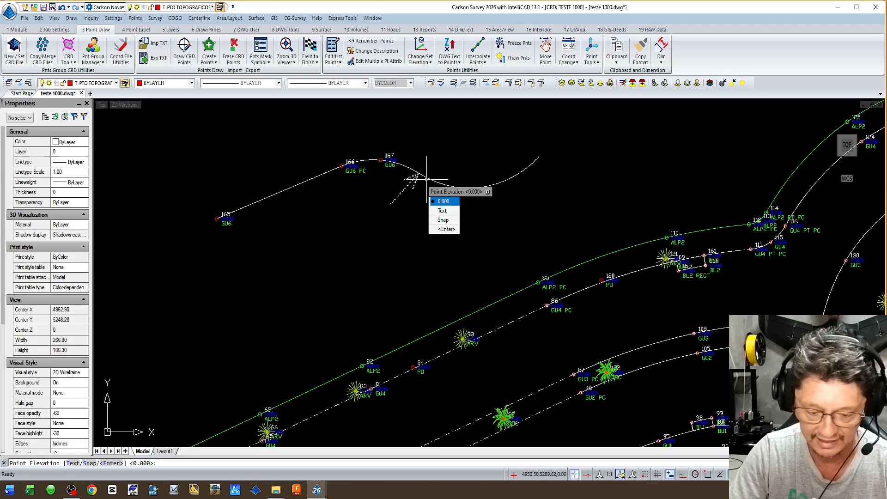
key(BackSpace)
key(BackSpace)
key(BackSpace)
text(PY)
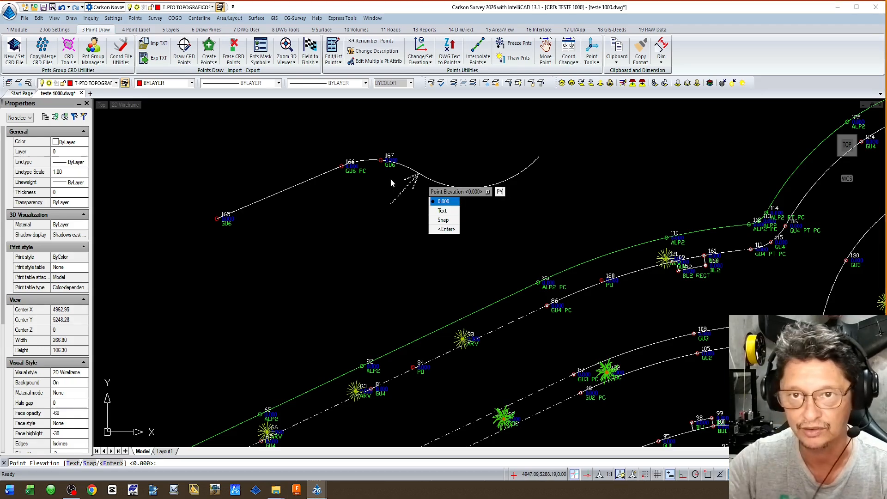
click(446, 229)
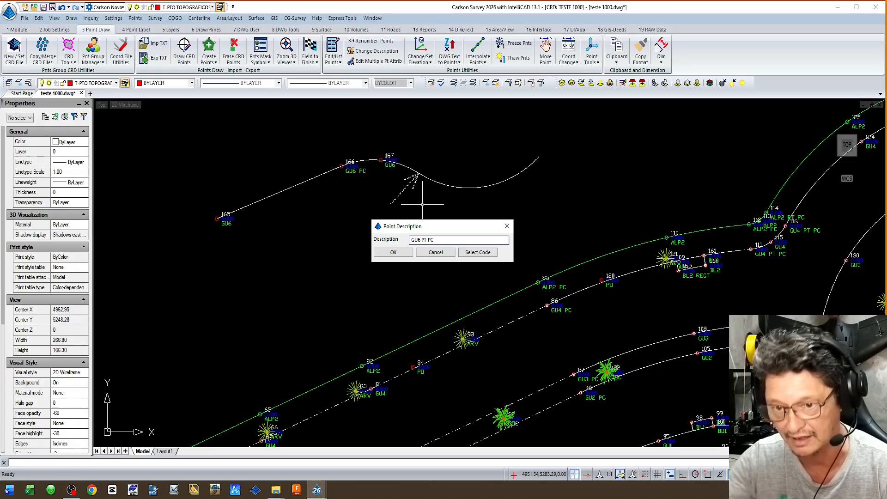
text(GU6 PT PC)
click(393, 252)
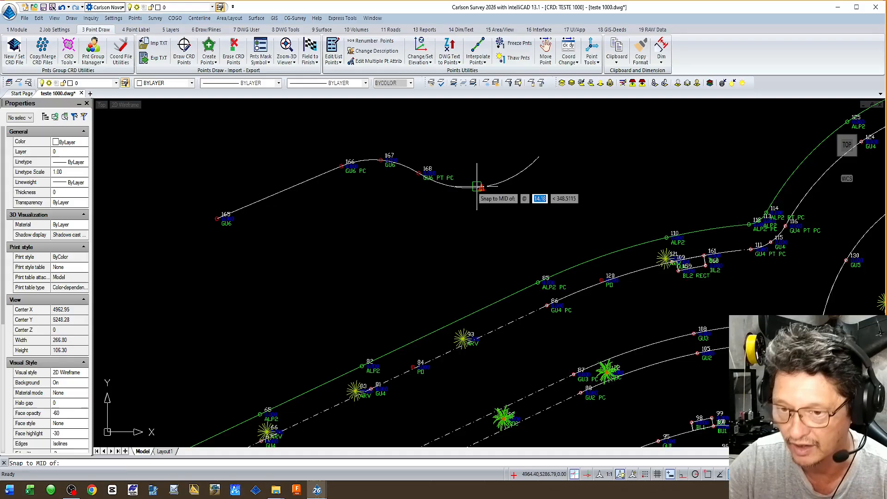
Create a survey point snapped to the second arc's midpoint, with elevation 0.000 and description GU6
click(478, 188)
key(Return)
text(GU6)
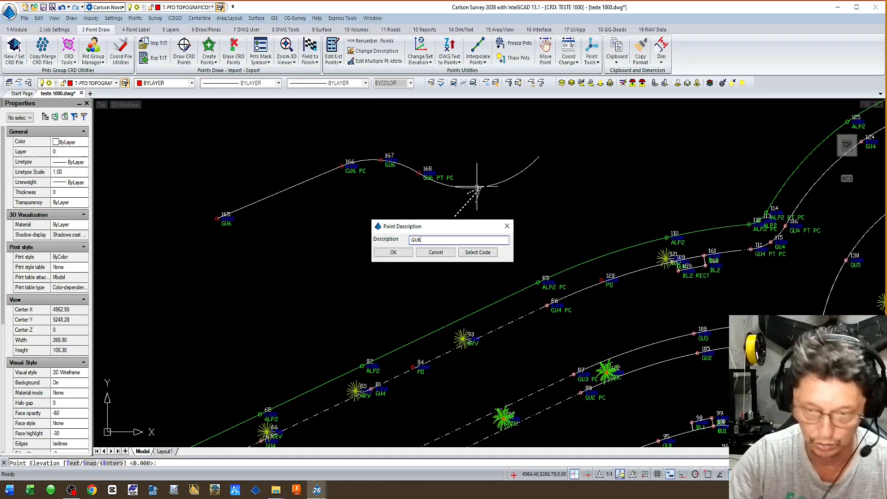
key(Return)
Create a point snapped to the second arc's free end, with elevation 0.000 and description GU6 PT, and finish point creation
text(E)
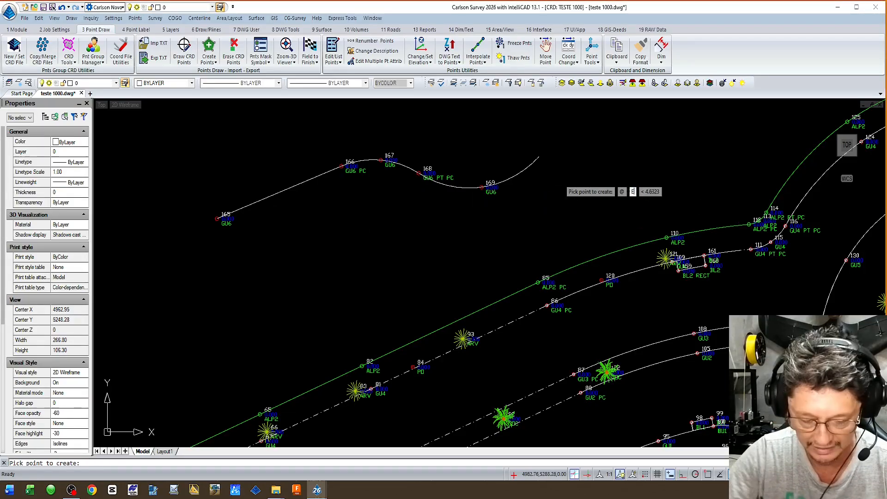
text(nd)
key(Return)
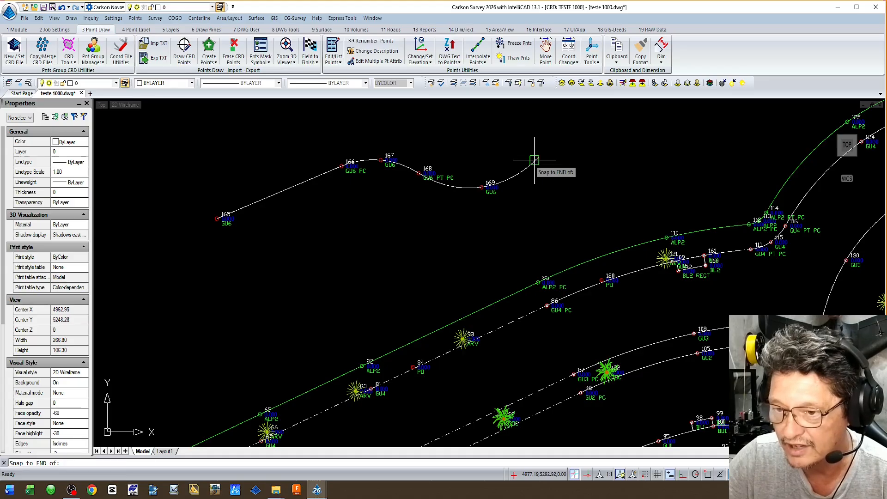
click(535, 160)
key(Return)
text(GU6 PT)
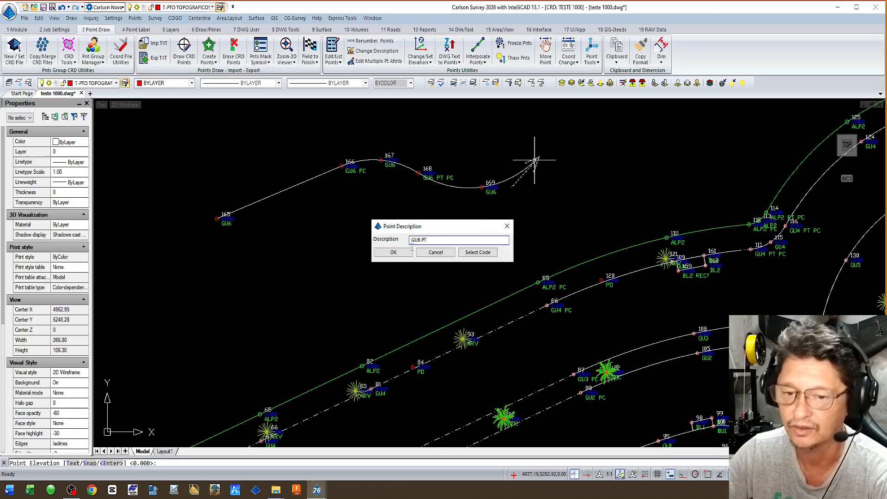
click(407, 252)
scroll(406, 267, down, 2)
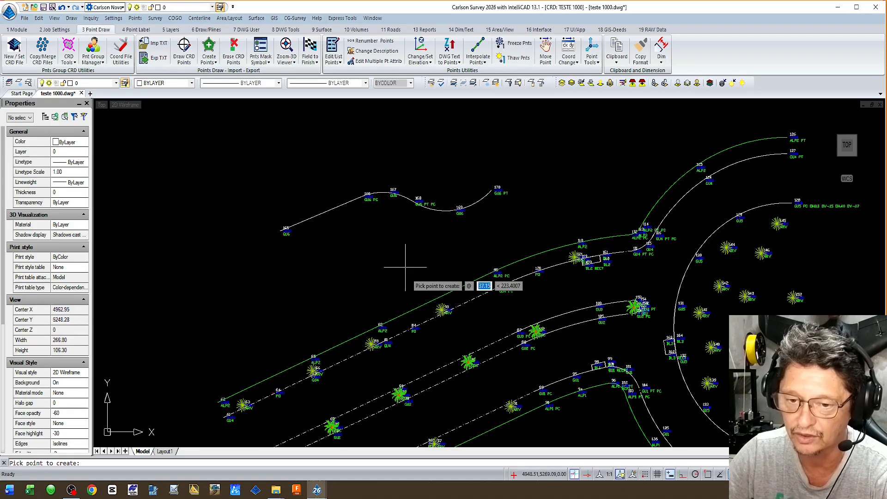
scroll(370, 352, up, 3)
scroll(368, 344, down, 2)
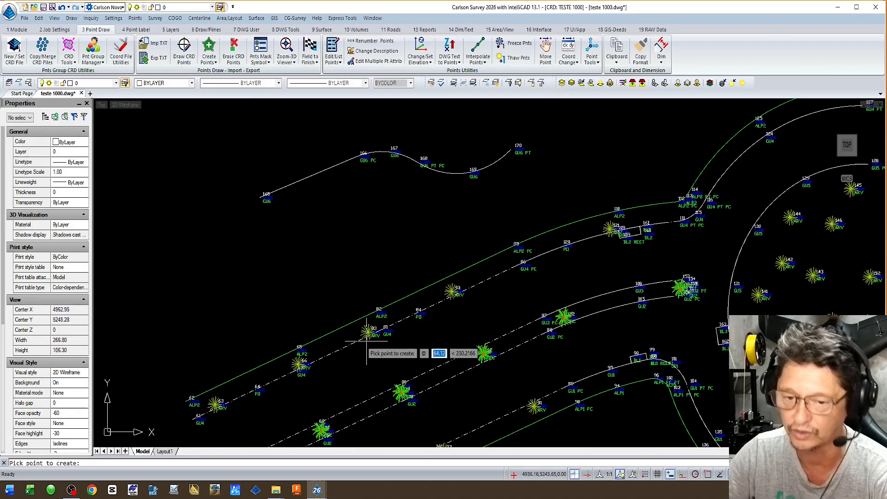
scroll(367, 345, down, 3)
key(Escape)
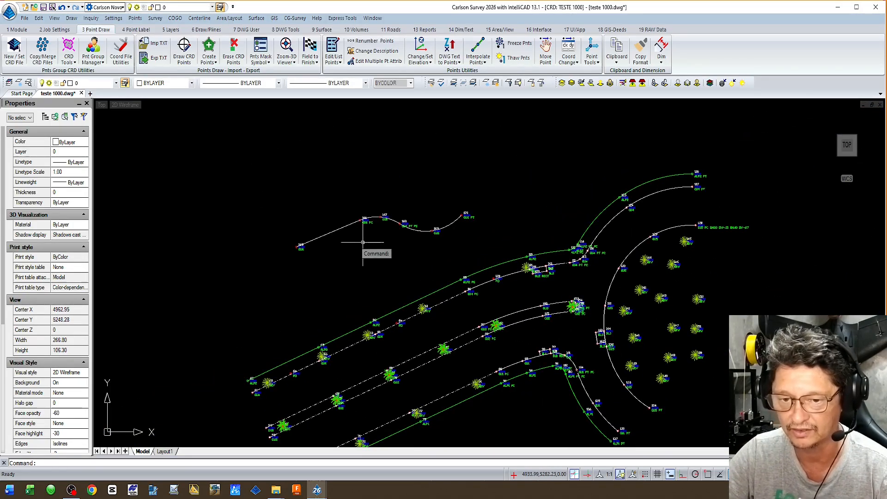
Delete the hand-drawn polyline and all the ALP/GU linework, tree symbols and palm symbols, using Select Similar to gather them
click(344, 226)
scroll(419, 319, up, 2)
click(414, 316)
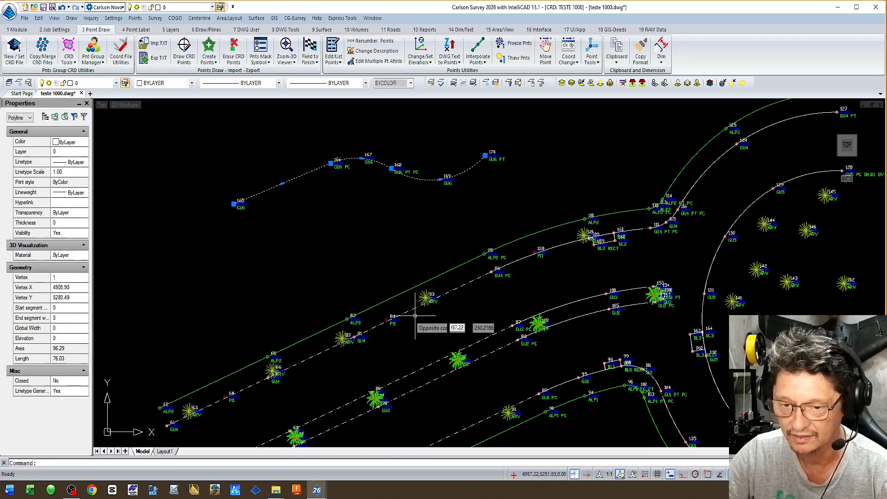
click(421, 304)
click(411, 283)
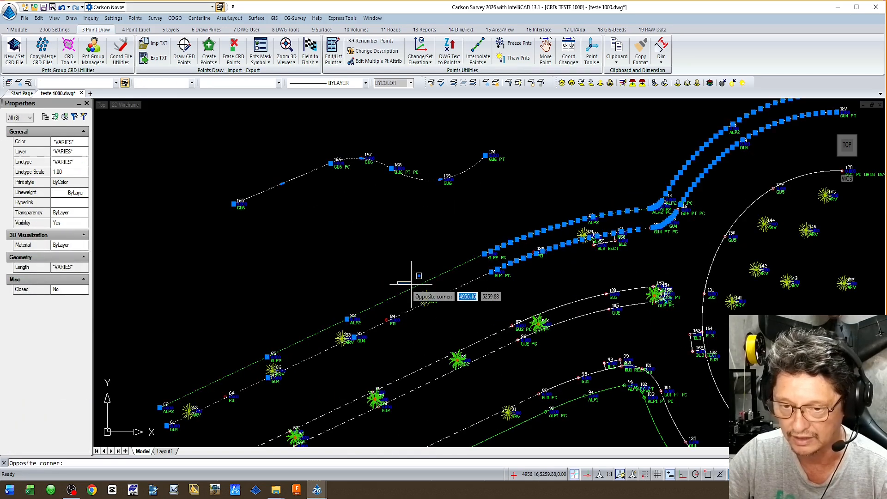
click(408, 291)
scroll(421, 301, up, 2)
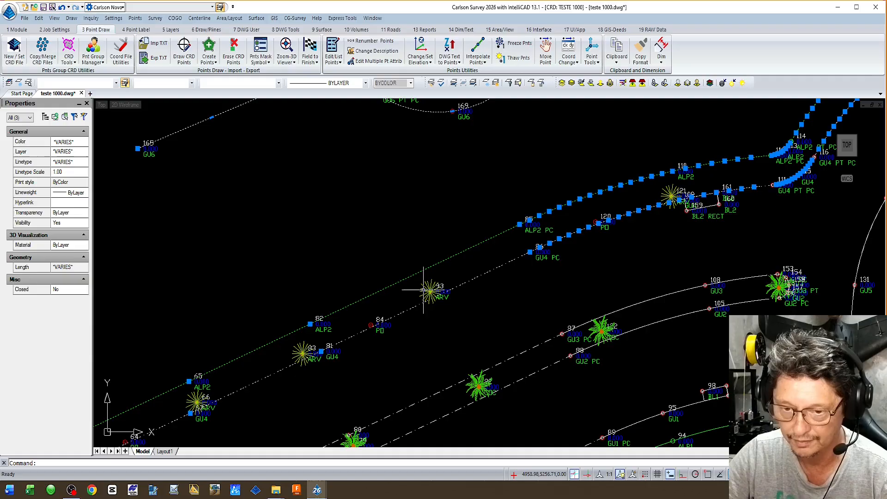
click(472, 389)
right_click(469, 388)
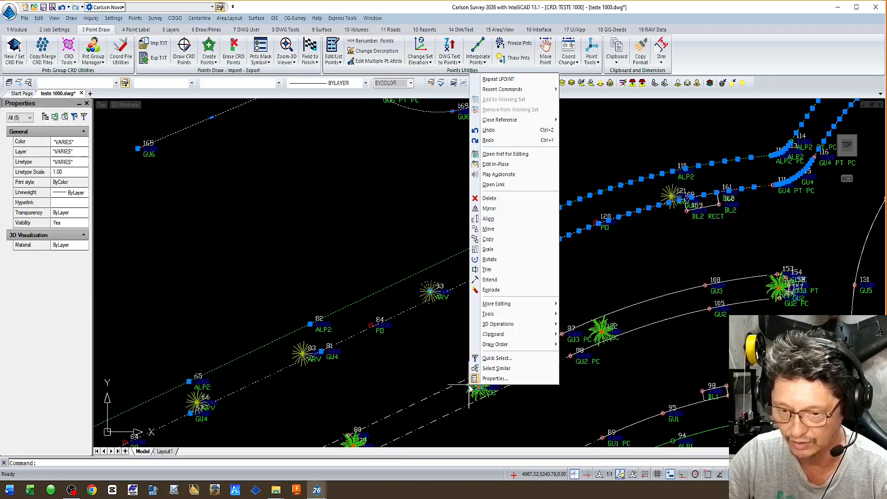
click(497, 369)
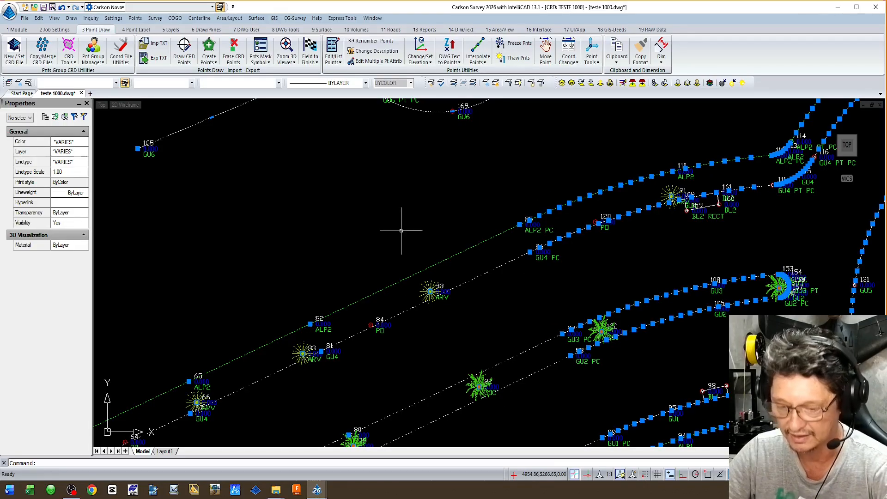
key(Delete)
Delete the BL rectangles on the T-BOCA DE LOBO layer by selecting one and its similar entities
scroll(401, 230, down, 2)
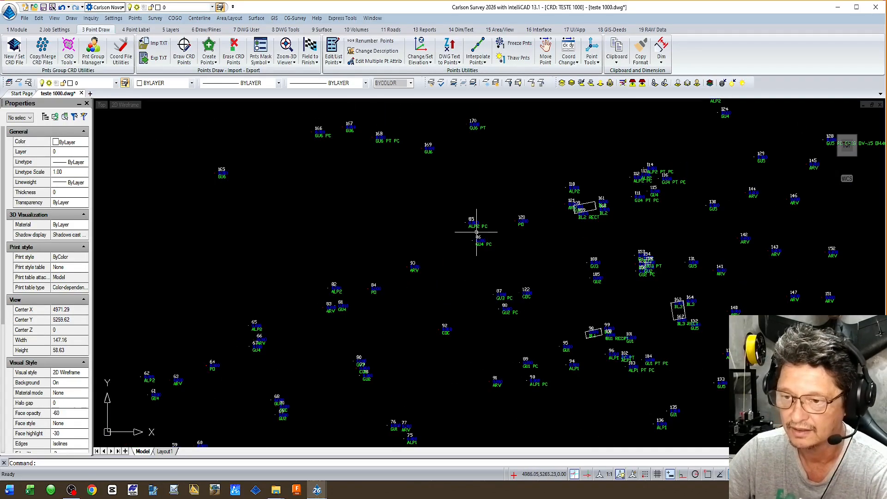
click(590, 203)
right_click(590, 203)
click(615, 449)
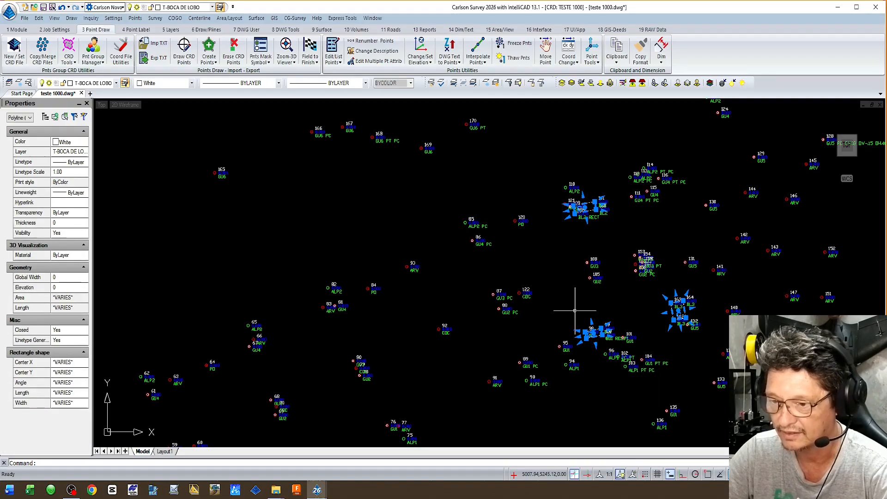
key(Delete)
Run Draw Field to Finish on points 1-170 with lines, symbols and 3D faces enabled to regenerate the linework
scroll(456, 264, down, 2)
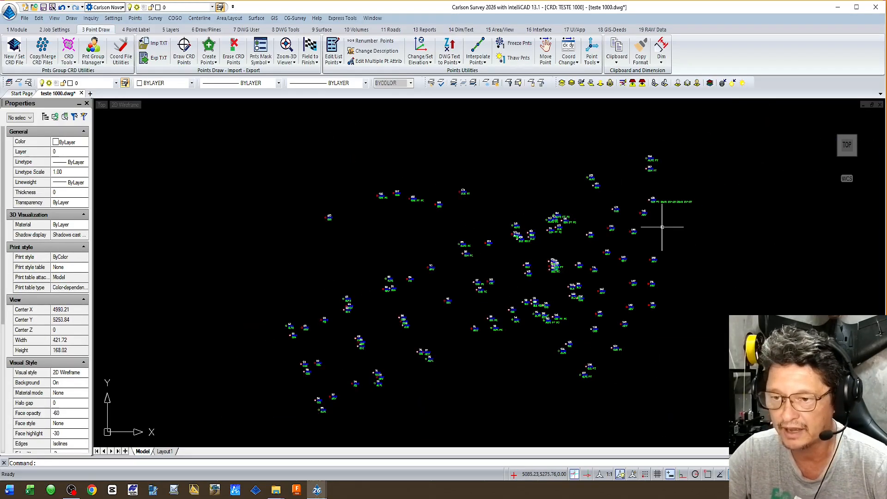
scroll(670, 200, up, 2)
scroll(670, 200, down, 2)
scroll(670, 200, up, 1)
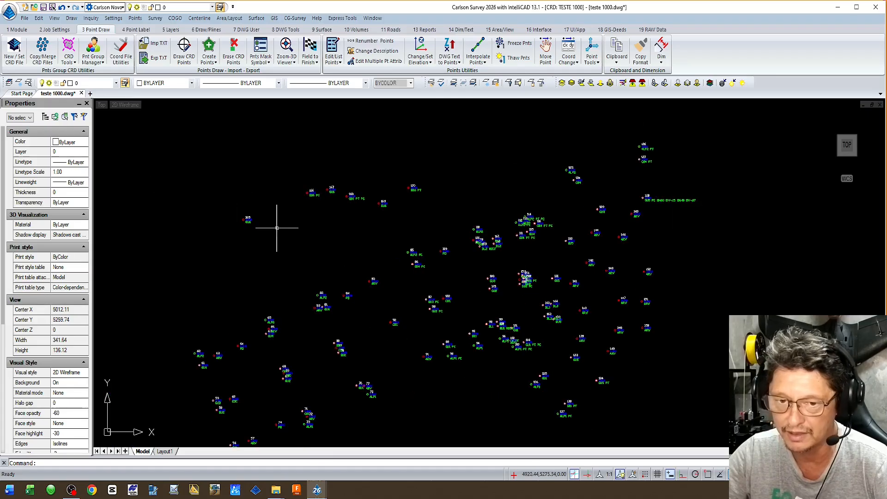
scroll(481, 241, down, 1)
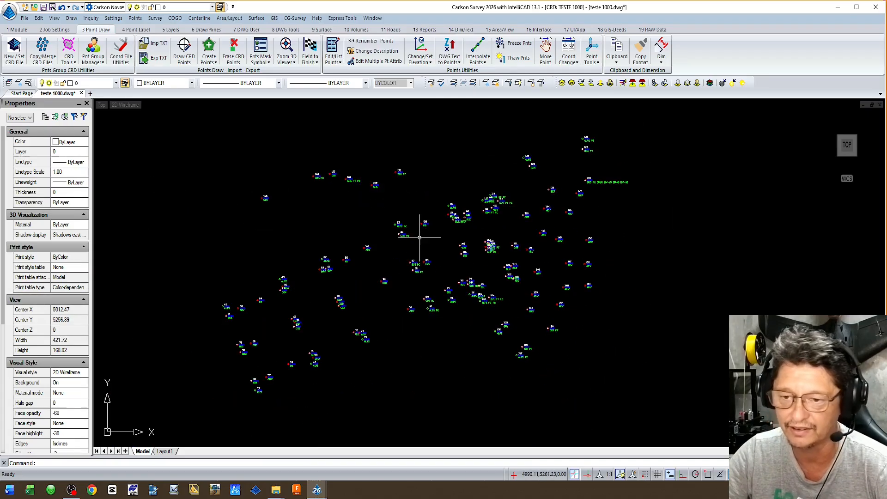
click(310, 51)
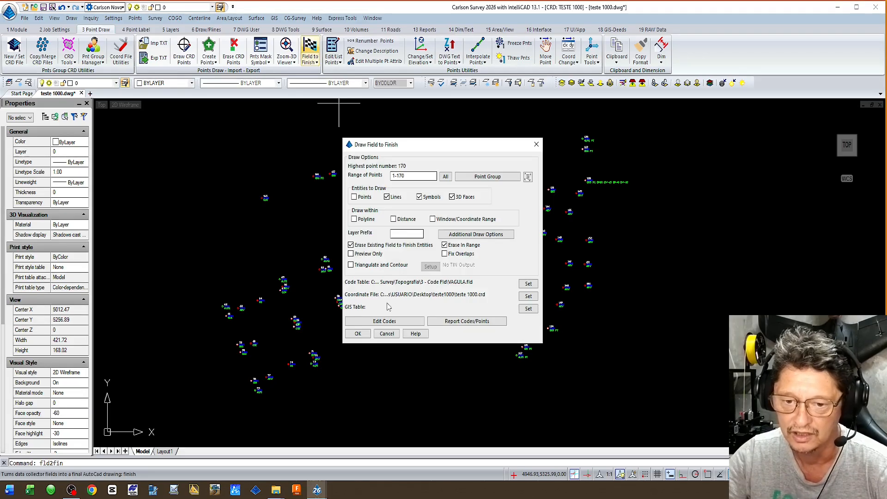
click(364, 334)
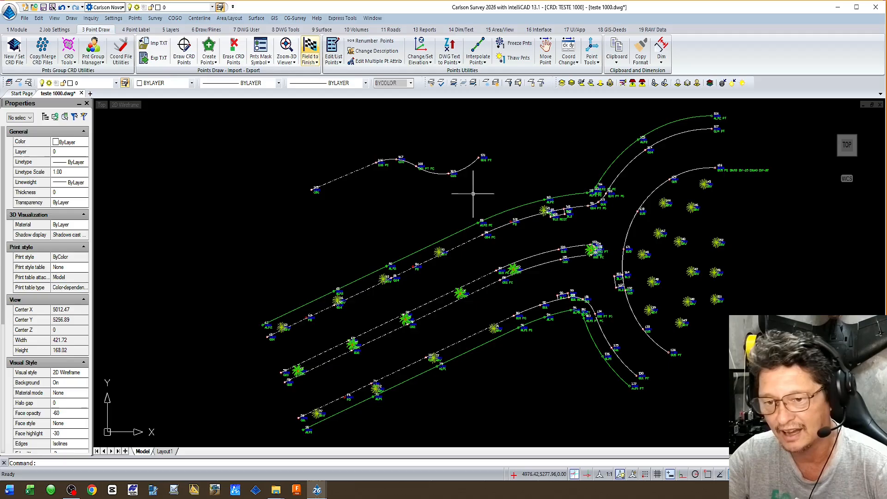
Open the whole regenerated drawing, including linework and symbols, in the 3D Drawing Viewer
middle_drag(600, 243, 520, 240)
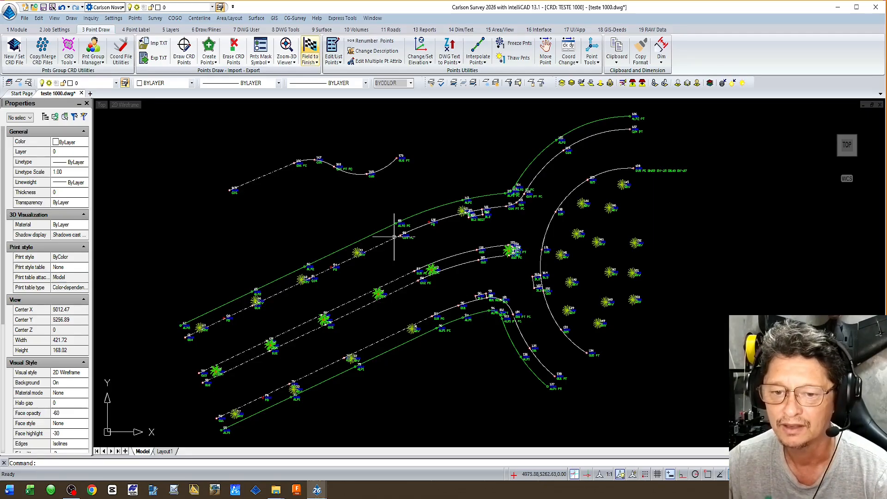
scroll(386, 229, down, 1)
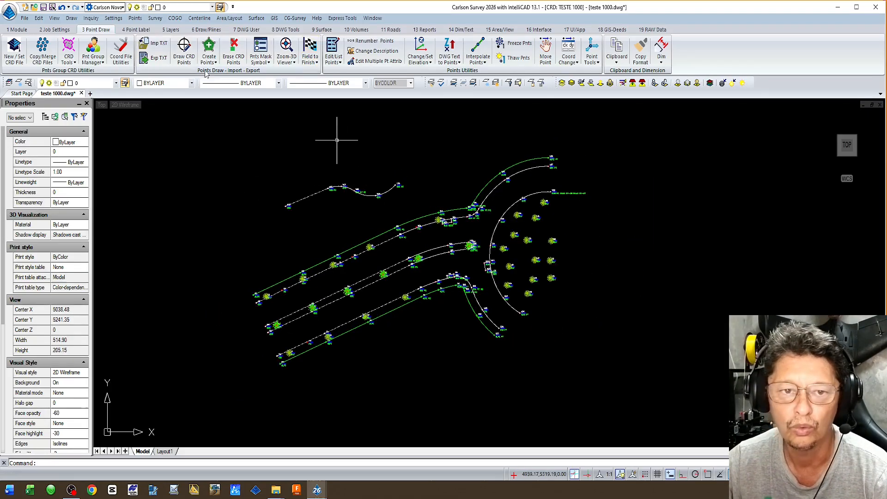
click(54, 18)
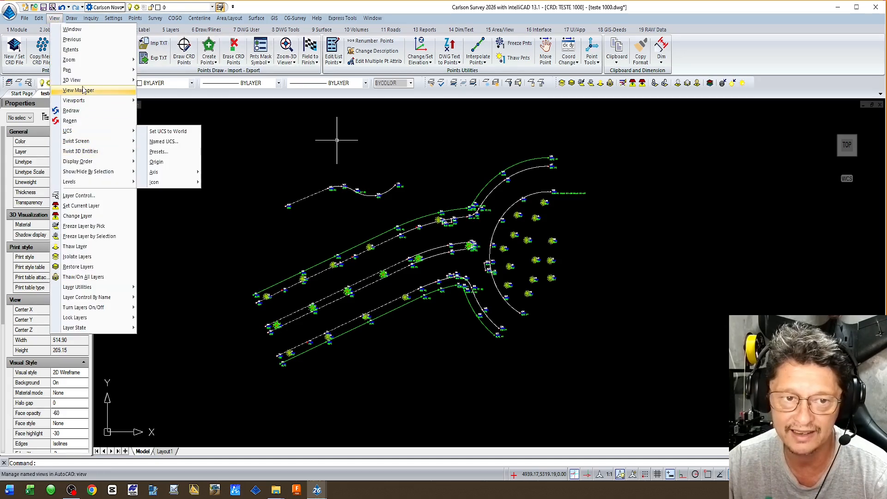
mouse_move(116, 80)
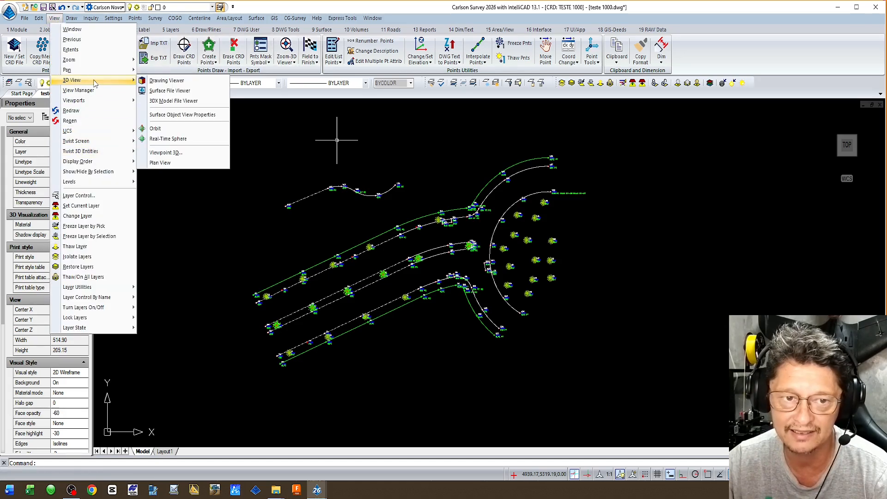
click(151, 81)
click(211, 121)
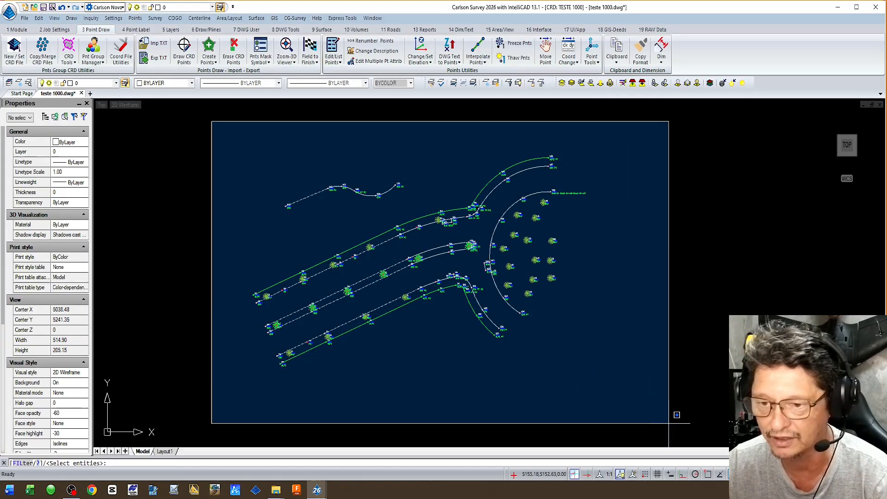
click(677, 415)
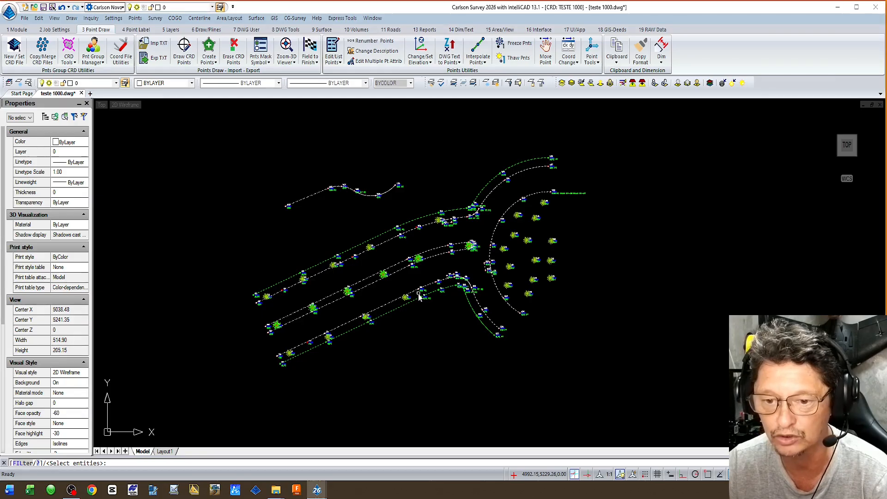
key(Return)
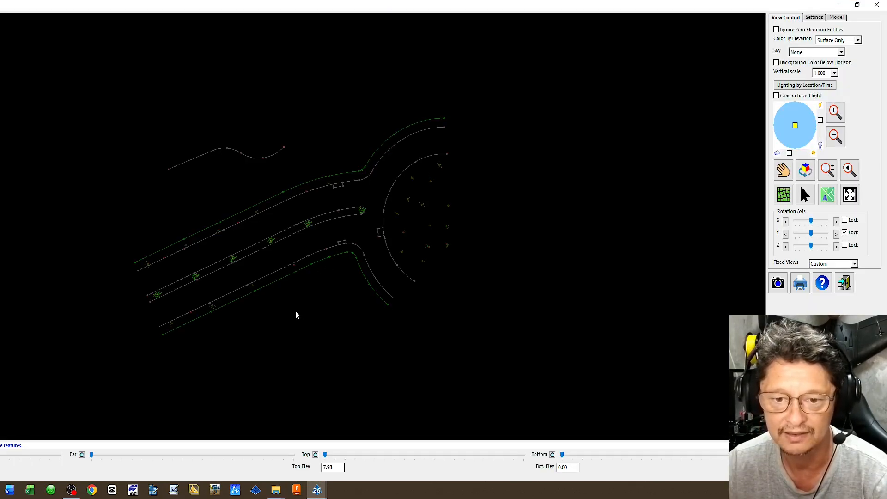
Examine the curb lines, rectangles, trees, palms and the GU6 curve in 3D from several angles, and close the viewer
drag(251, 139, 242, 89)
drag(303, 228, 284, 191)
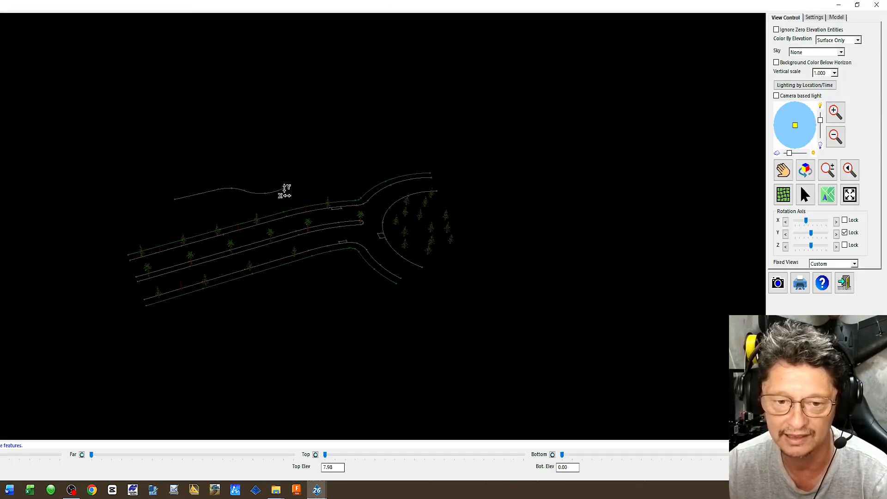
mouse_move(456, 284)
mouse_down()
mouse_move(328, 299)
mouse_move(349, 283)
mouse_up()
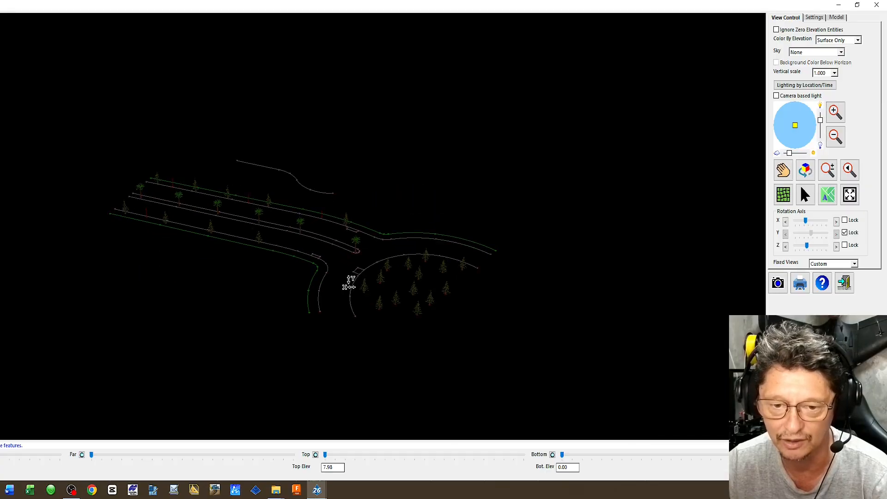
scroll(349, 283, up, 5)
drag(390, 264, 353, 262)
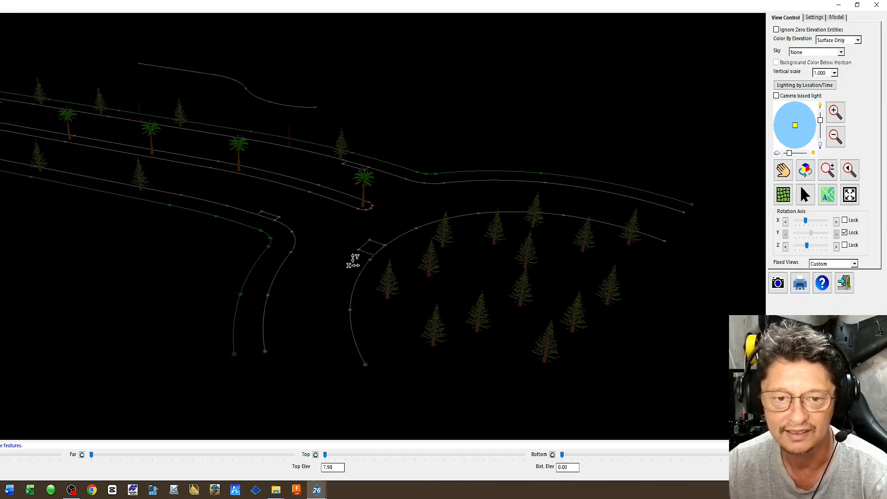
drag(539, 242, 337, 256)
scroll(327, 154, up, 3)
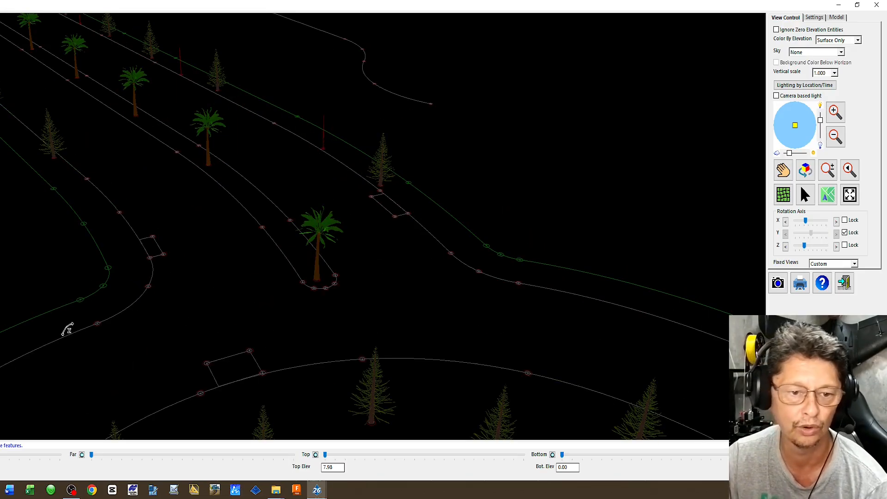
scroll(89, 309, down, 2)
scroll(135, 202, down, 2)
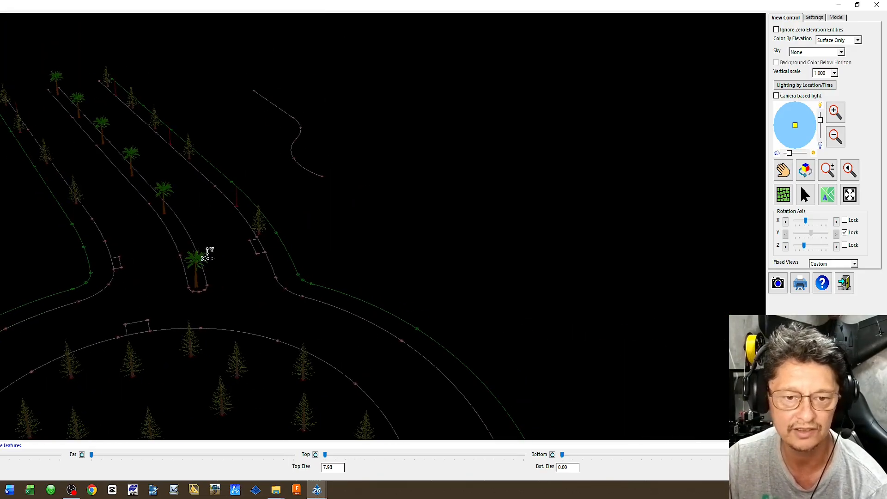
scroll(209, 254, down, 4)
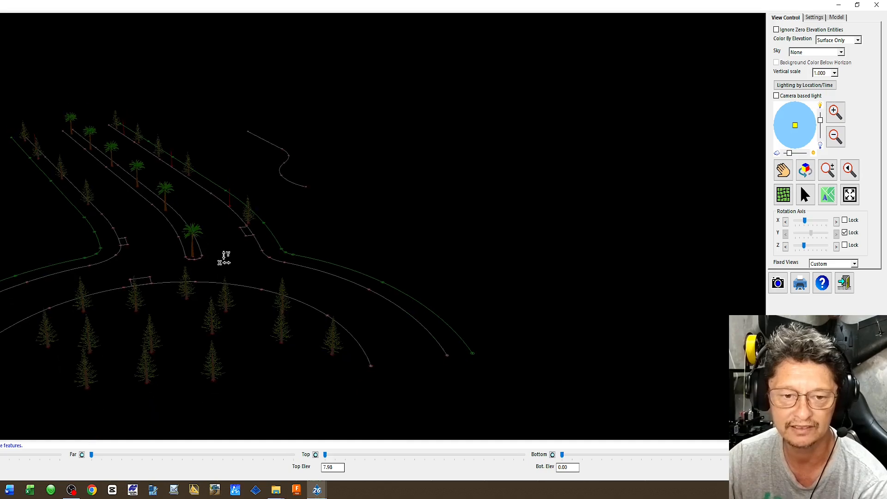
scroll(194, 268, up, 5)
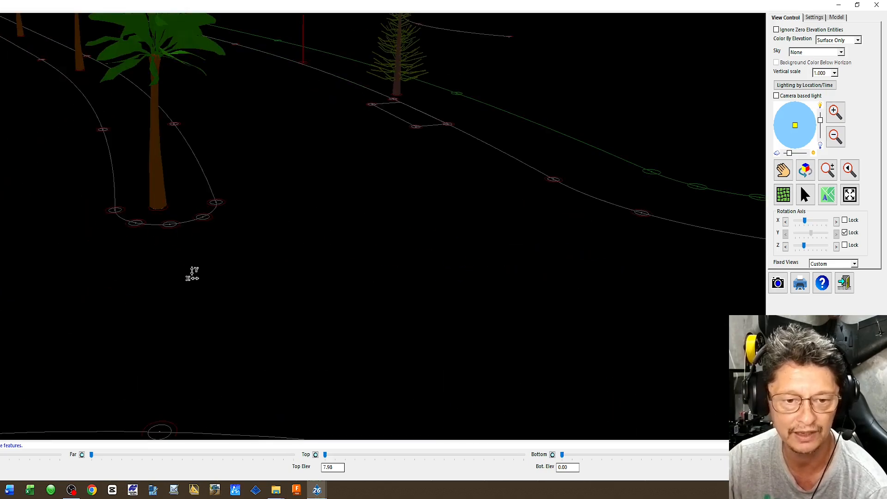
scroll(193, 273, down, 5)
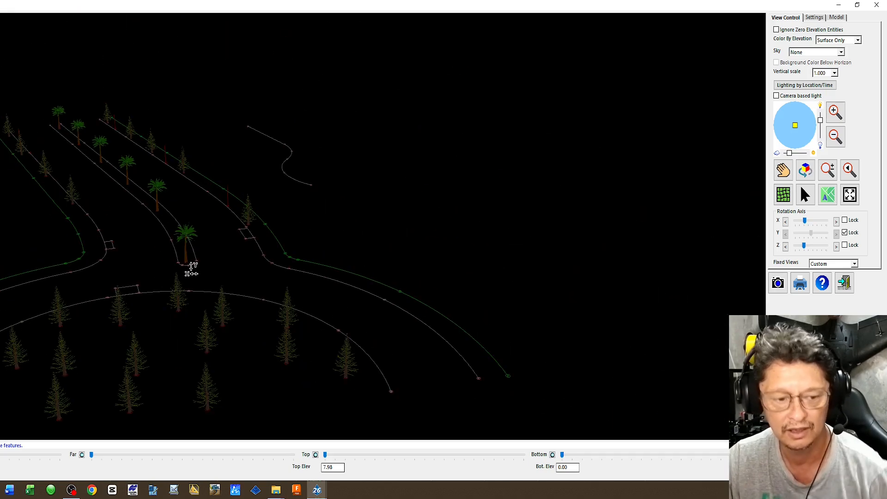
key(Escape)
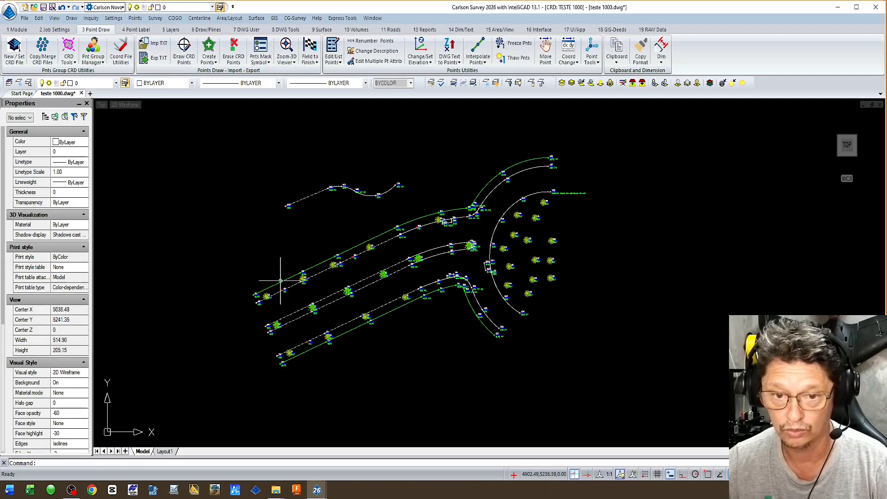
Draw a closed six-vertex polyline about 44 units wide at its base, west of the surveyed curb lines
scroll(290, 249, up, 1)
middle_drag(290, 250, 287, 246)
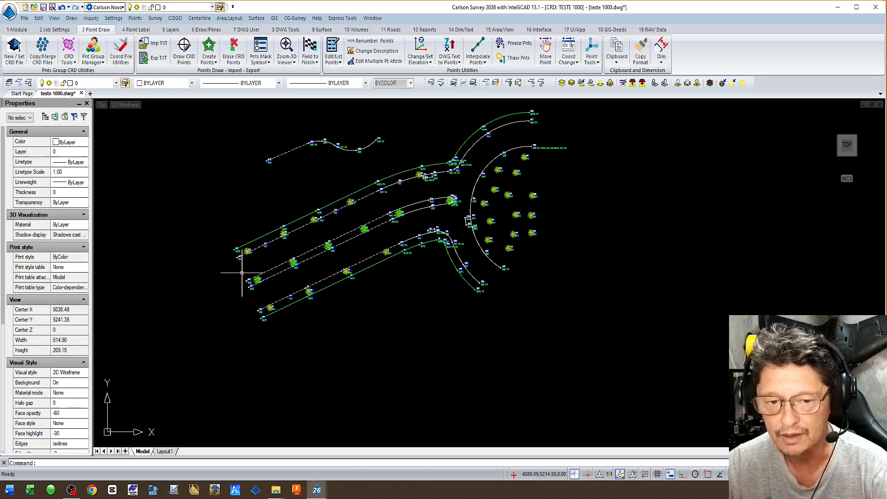
scroll(245, 278, up, 5)
middle_drag(277, 318, 275, 275)
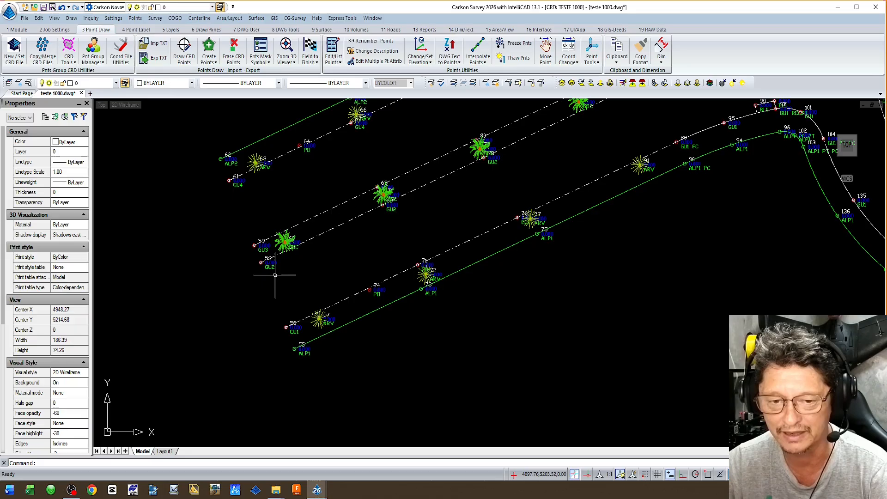
scroll(352, 299, down, 3)
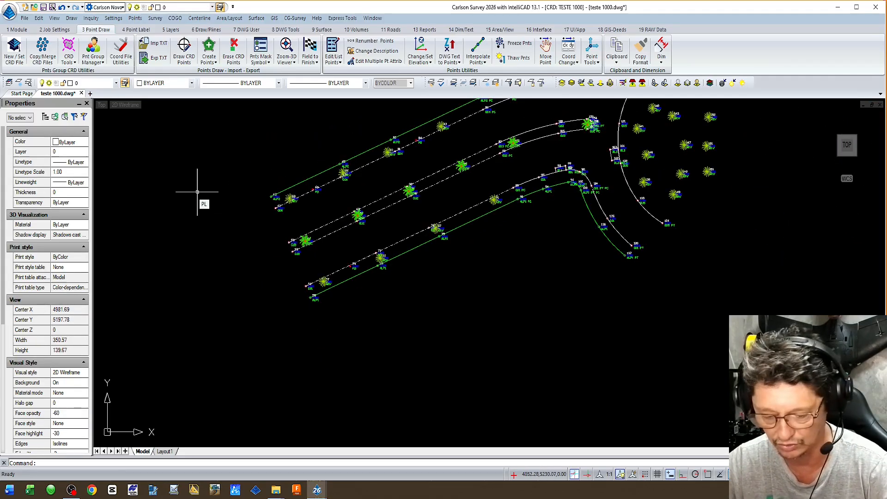
key(Return)
scroll(178, 198, up, 1)
click(165, 183)
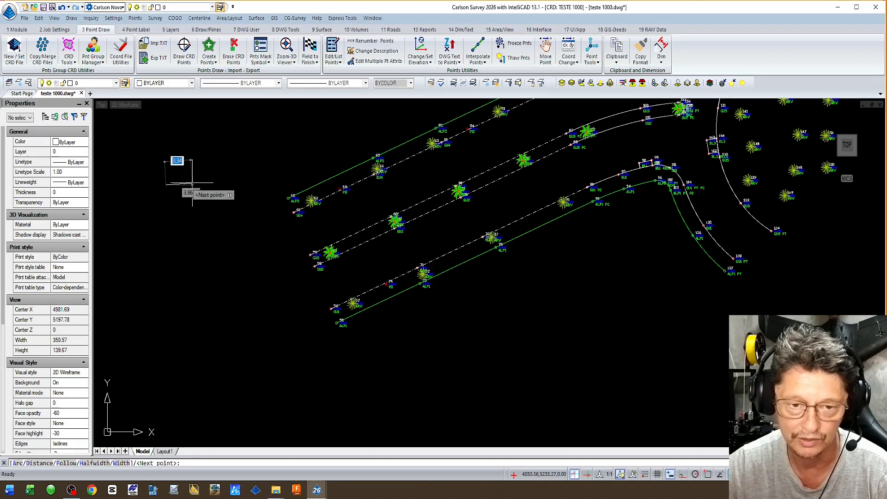
click(192, 185)
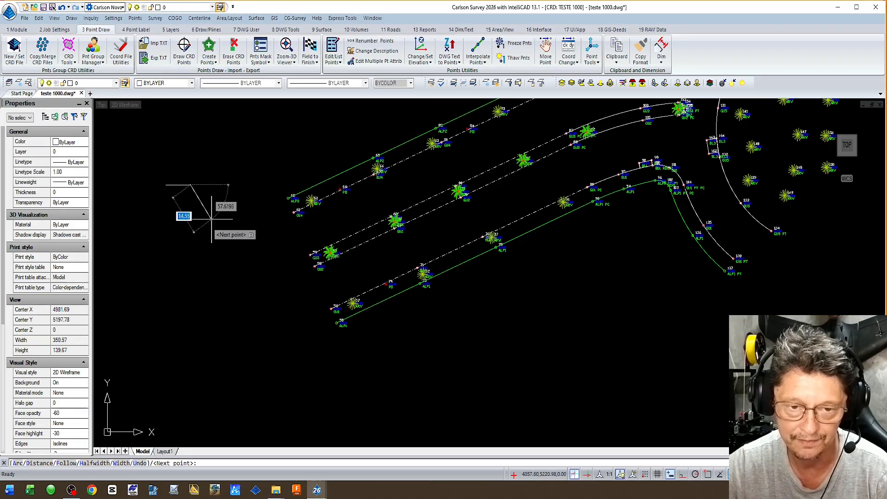
click(207, 242)
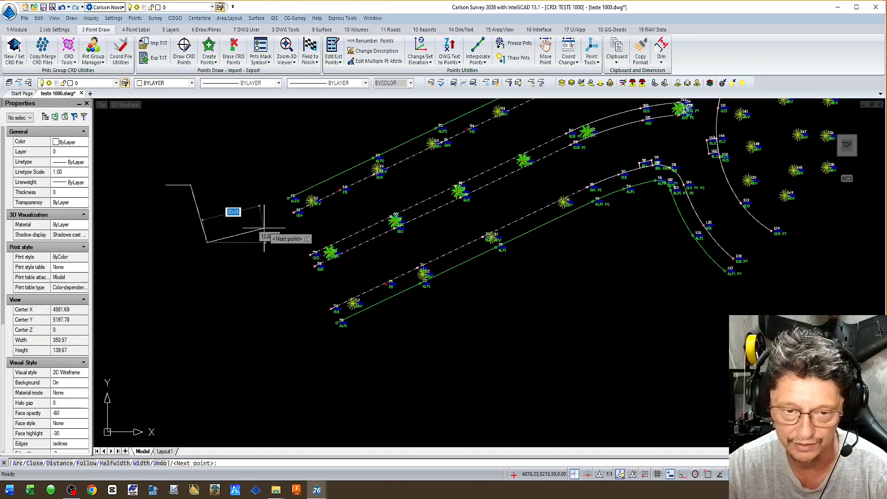
click(278, 224)
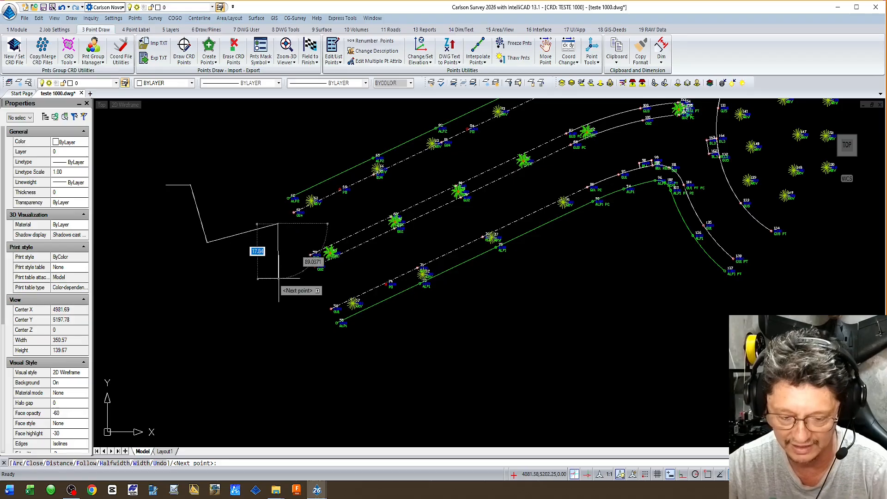
click(278, 293)
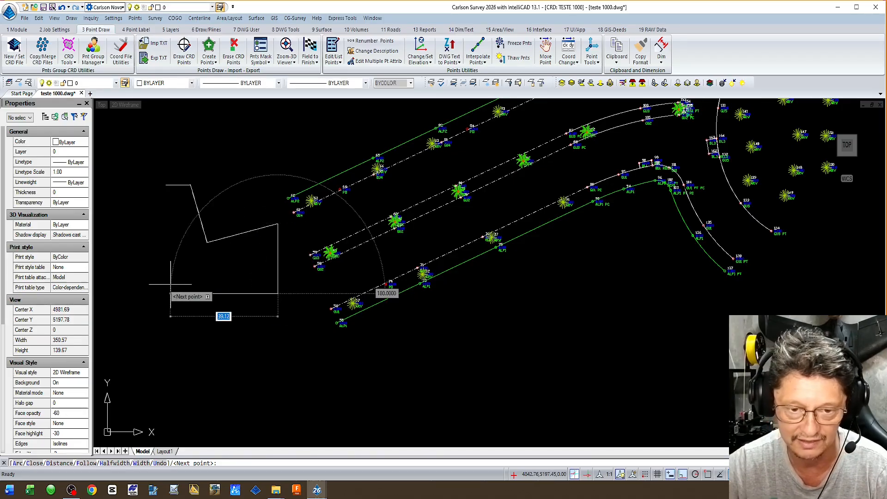
click(156, 293)
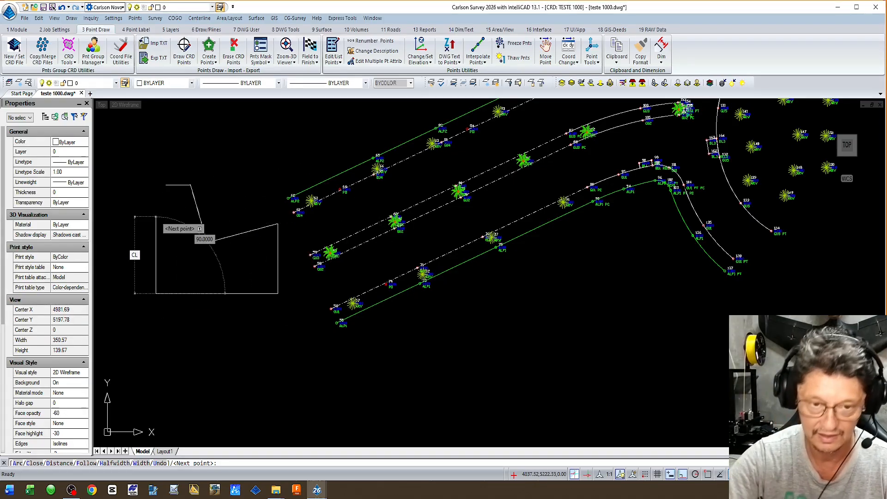
text(c)
key(Return)
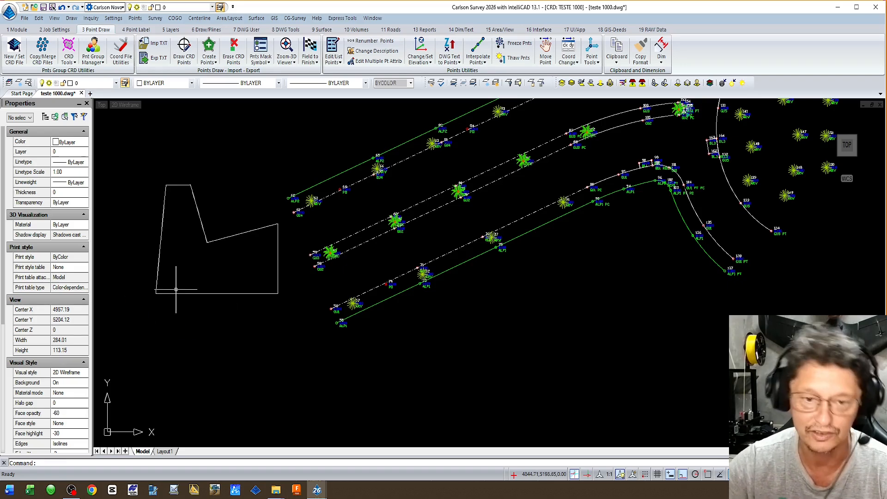
Draw a circle of radius 2 centred on the second vertex of the closed polyline, at its upper-right corner
scroll(205, 186, up, 1)
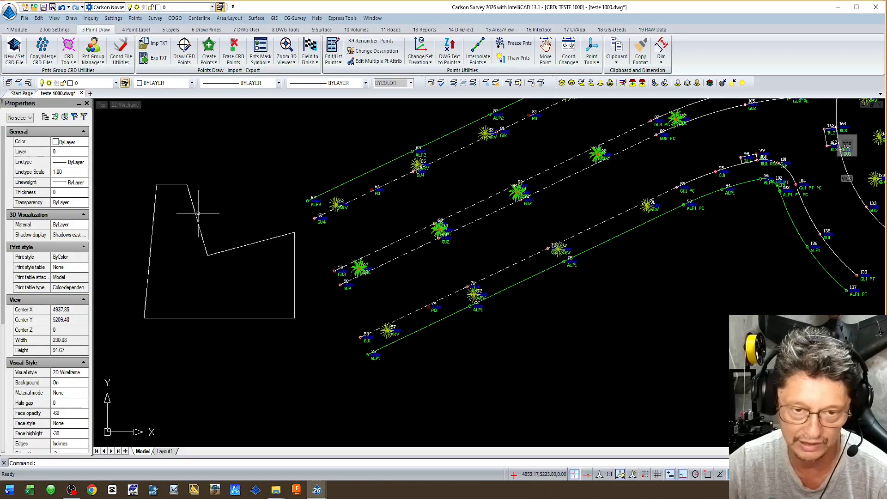
text(c)
key(Return)
click(187, 185)
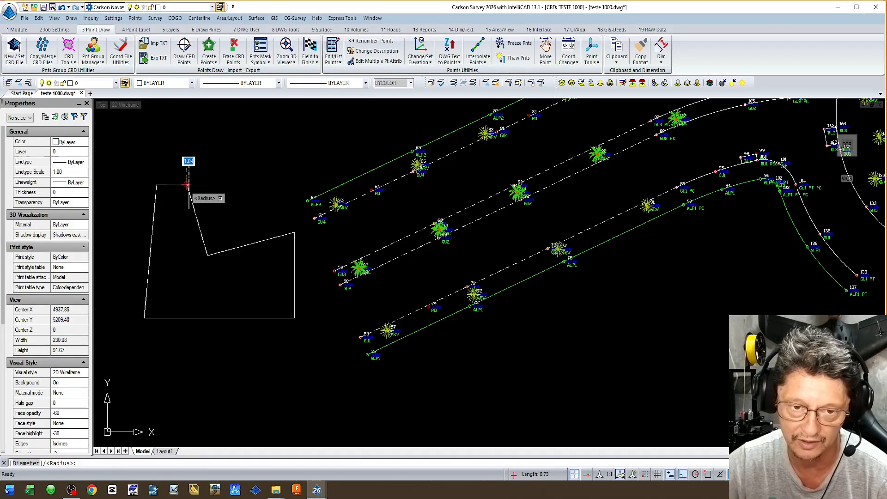
text(2)
key(Return)
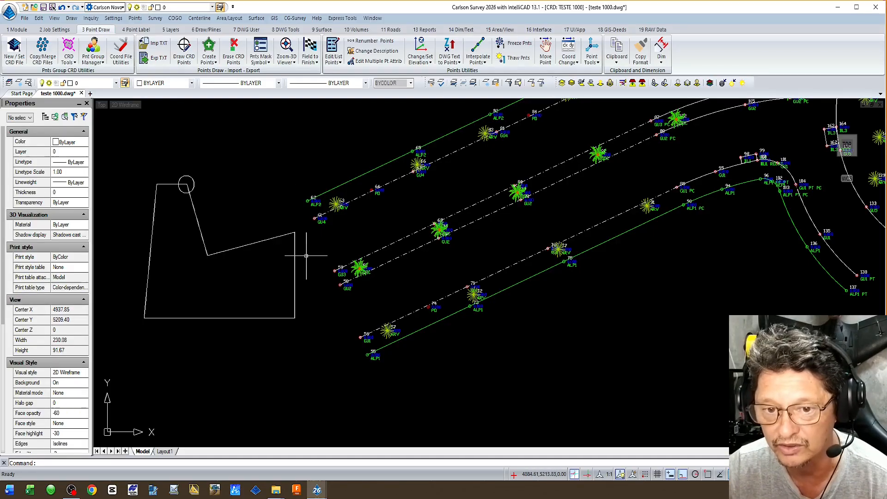
scroll(250, 244, down, 2)
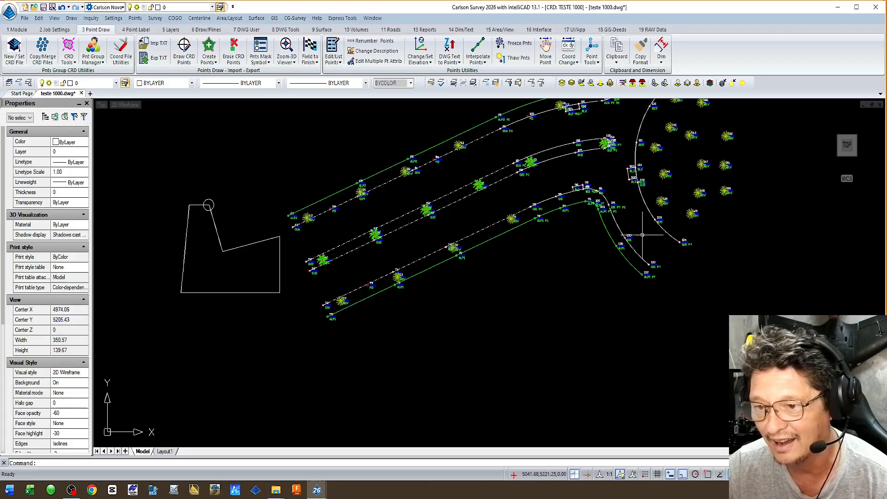
scroll(325, 312, up, 4)
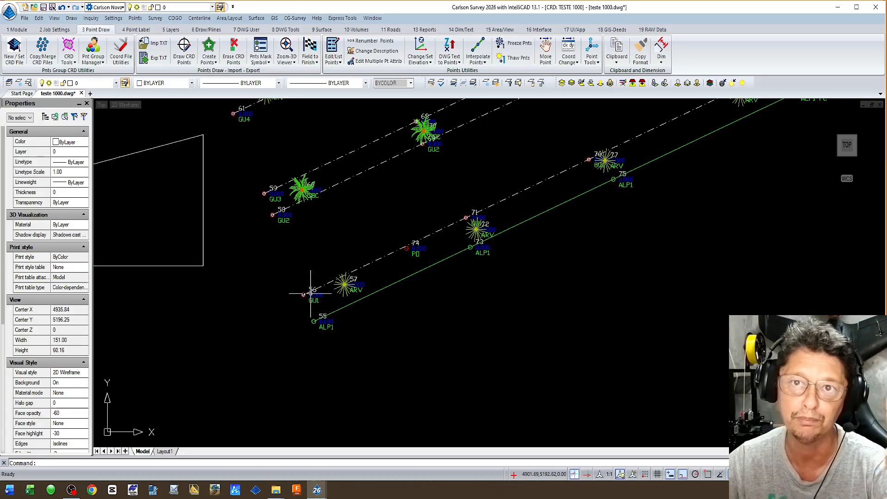
mouse_move(310, 293)
middle_down()
mouse_move(347, 298)
mouse_move(376, 281)
middle_up()
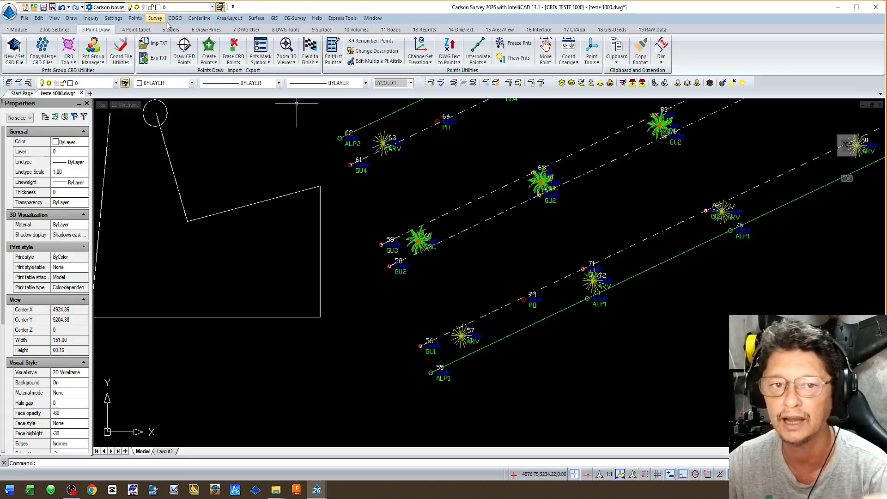
click(136, 18)
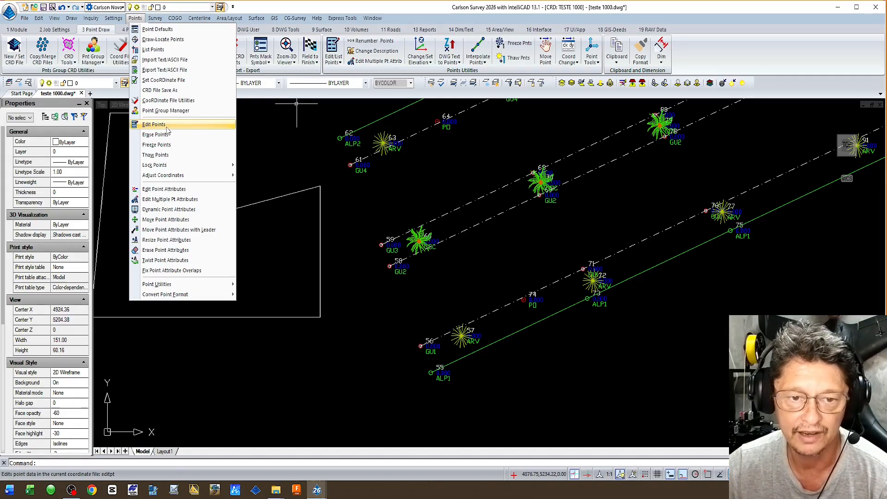
click(164, 189)
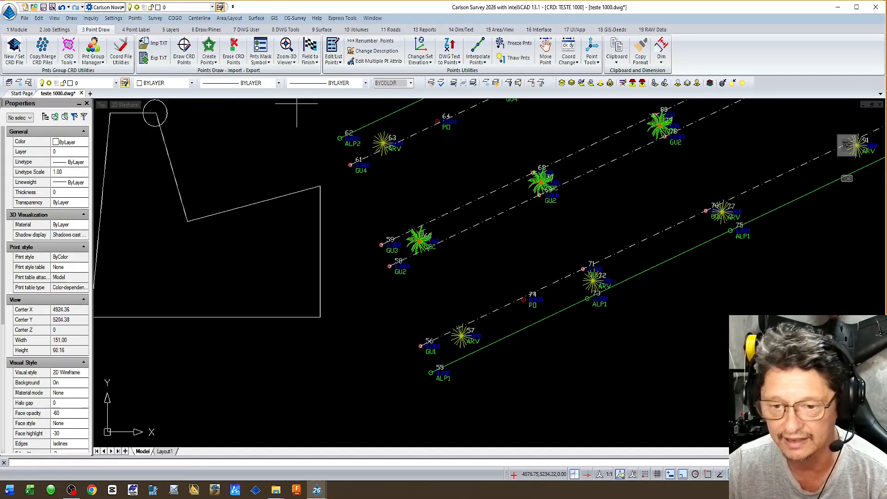
middle_drag(469, 263, 492, 204)
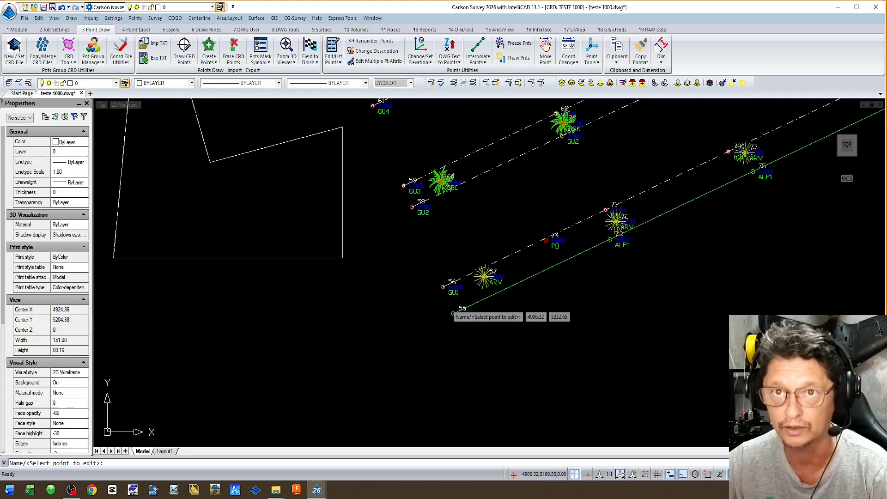
scroll(453, 314, up, 3)
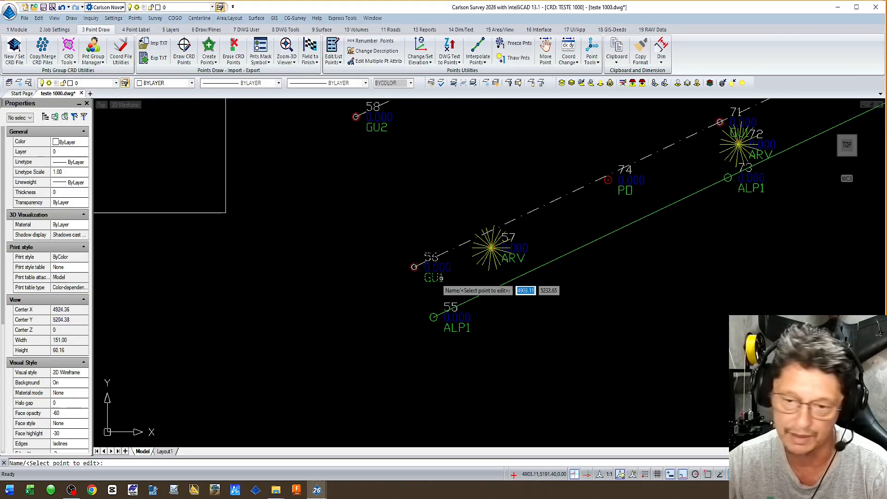
click(441, 278)
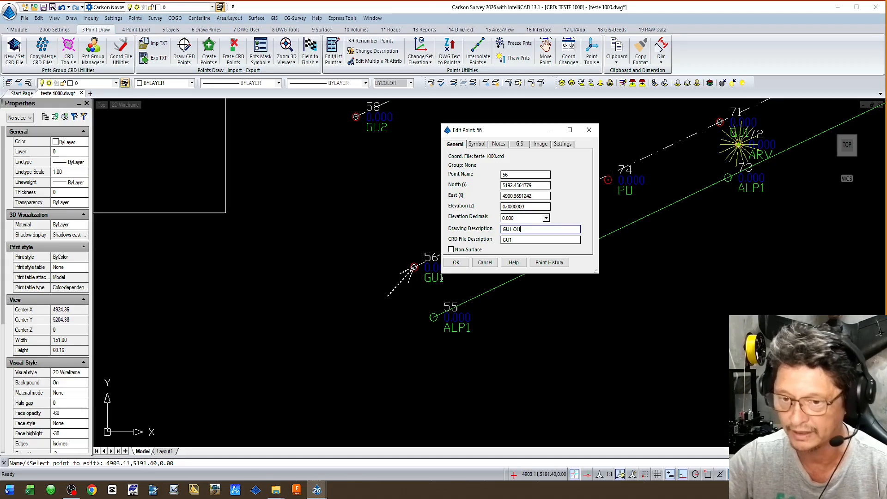
key(Return)
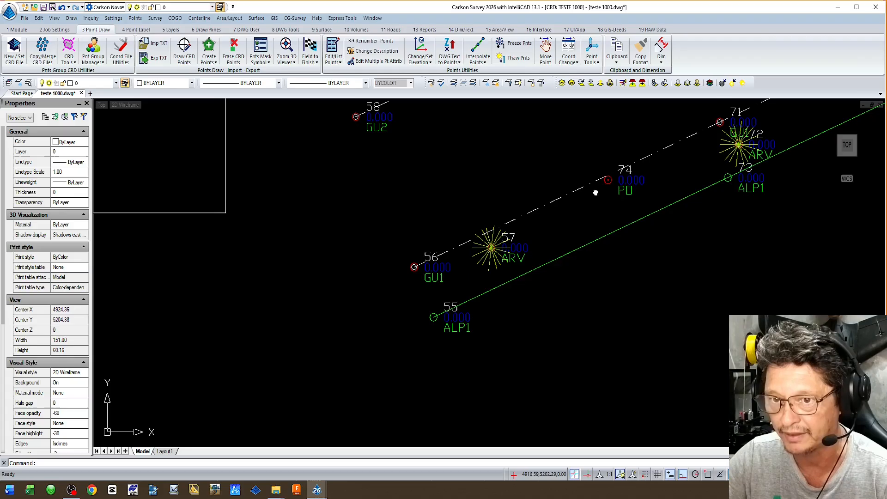
Edit the attributes of point 56 and set its drawing description to GU1 OH-.03 OV-.15 OH-.40 OV-.08
middle_drag(598, 190, 640, 279)
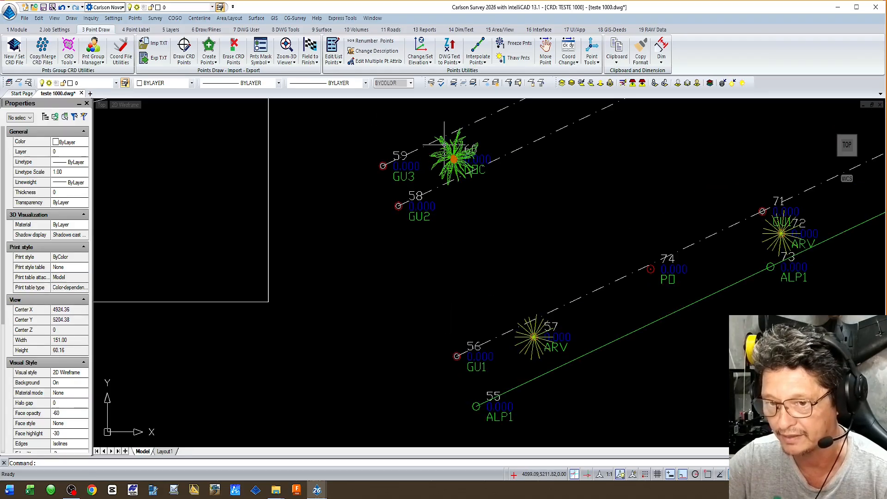
middle_drag(424, 113, 455, 189)
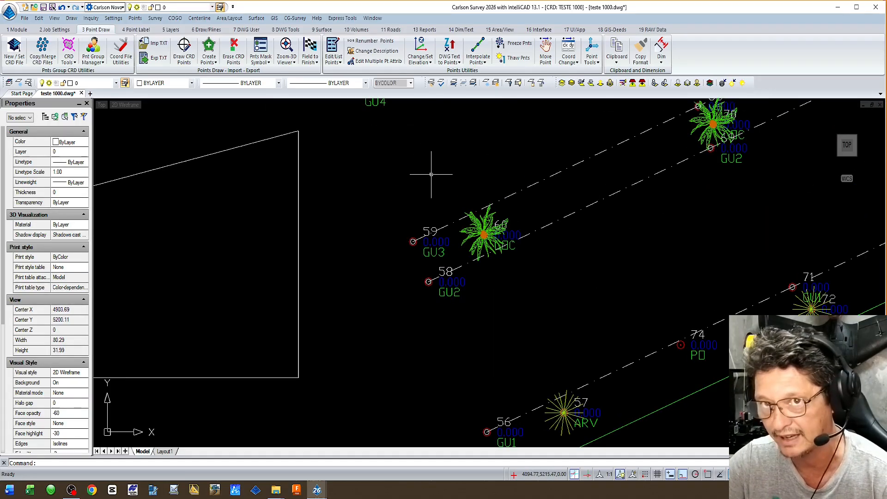
scroll(434, 194, down, 3)
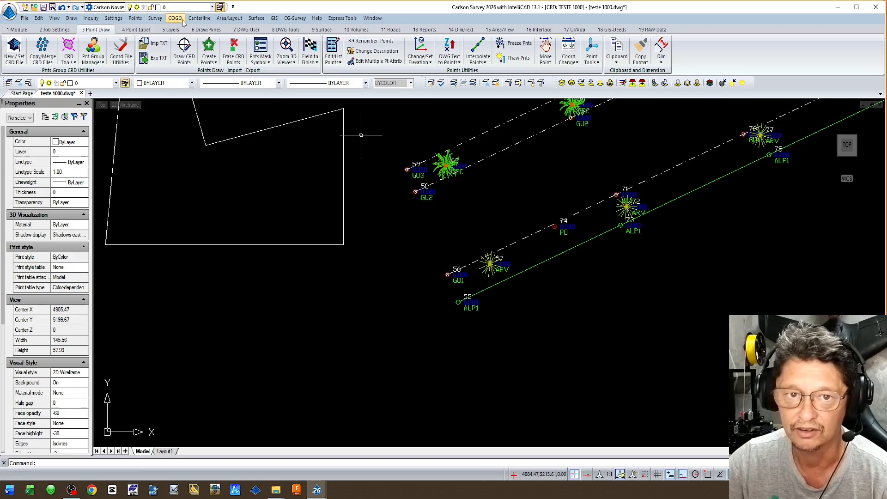
click(137, 19)
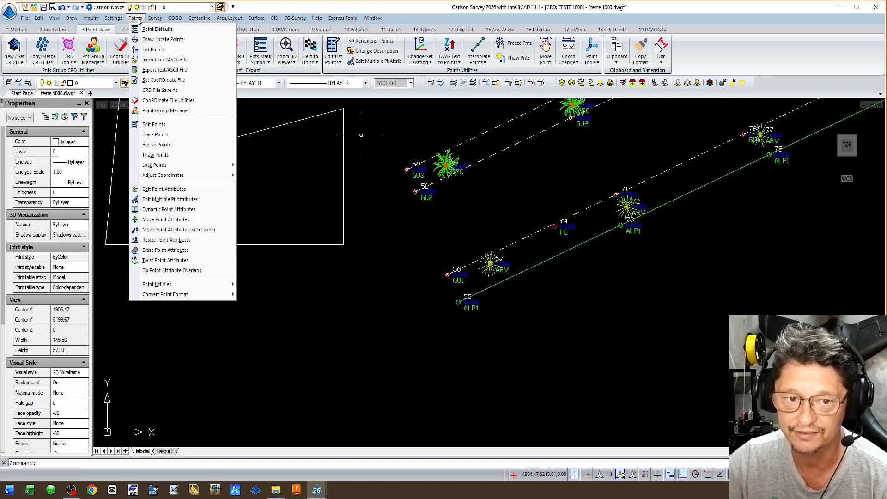
click(158, 190)
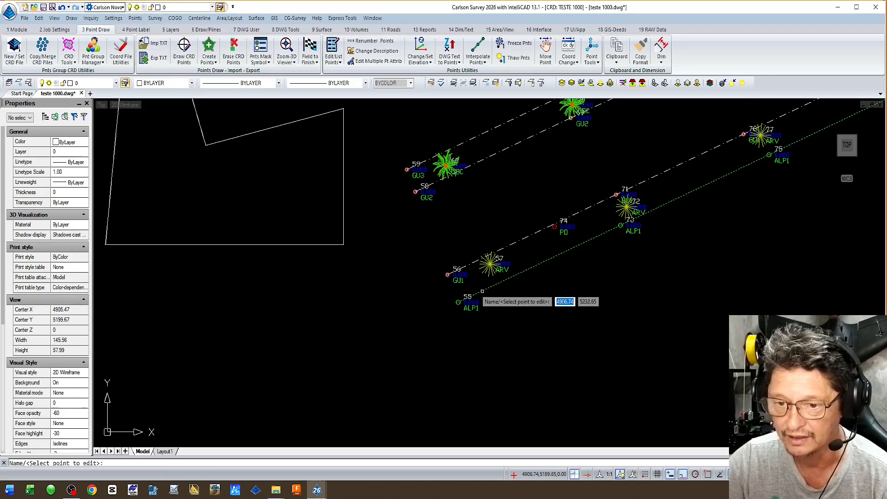
scroll(462, 287, up, 3)
click(449, 276)
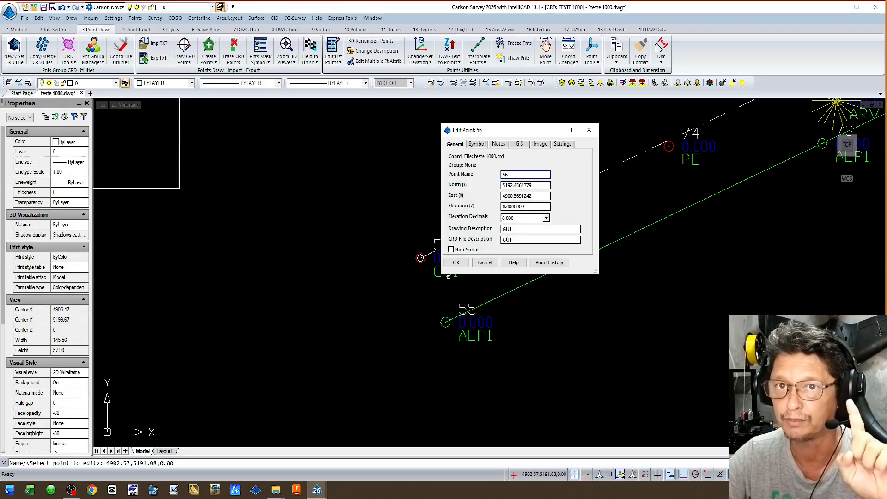
click(521, 230)
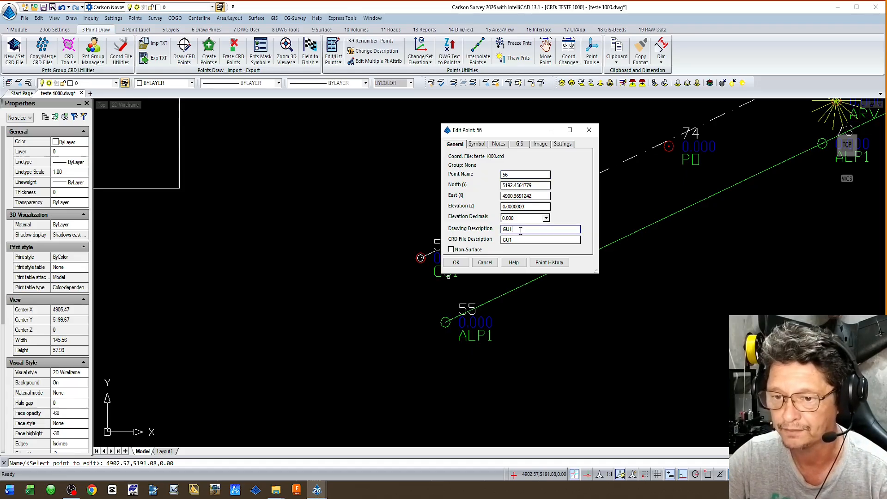
text(OH)
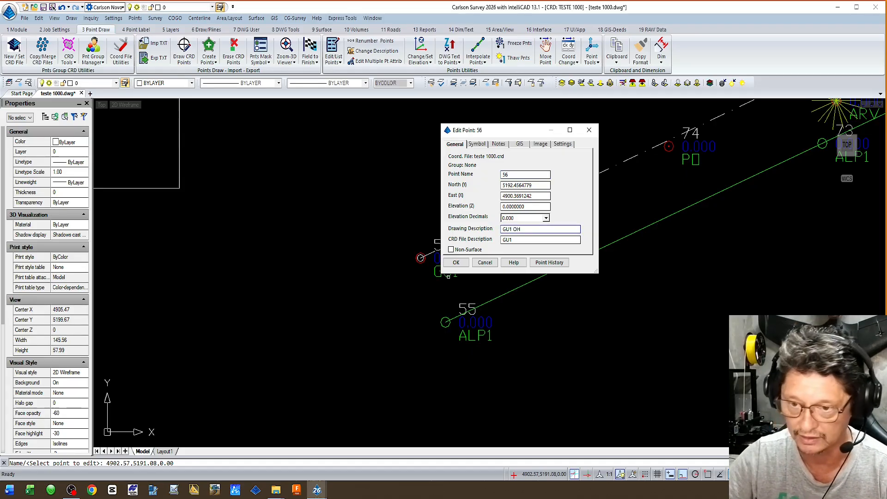
text(-.03 OV-.15 OH-.40 OV-.08)
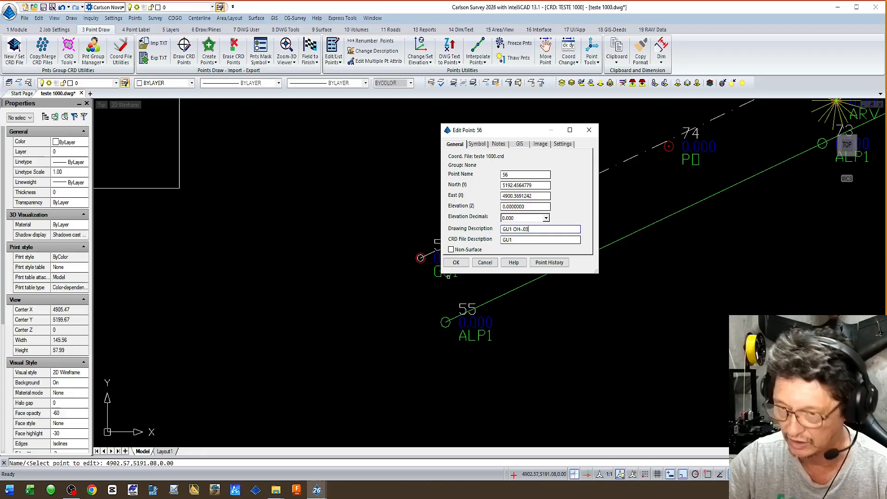
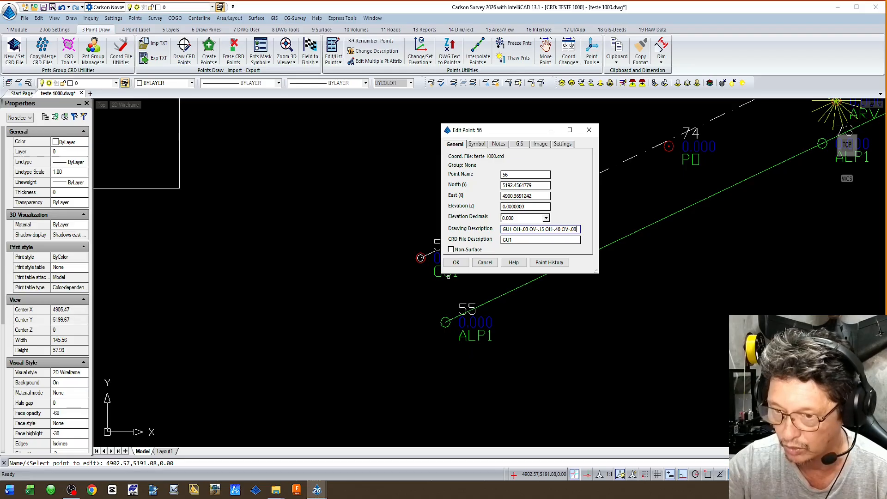
Copy the offset codes into point 56's CRD file description so it reads GU1 OH-.03 OV-.15 OH-.40 OV-.08, and save the point
drag(513, 229, 578, 231)
key(ctrl+c)
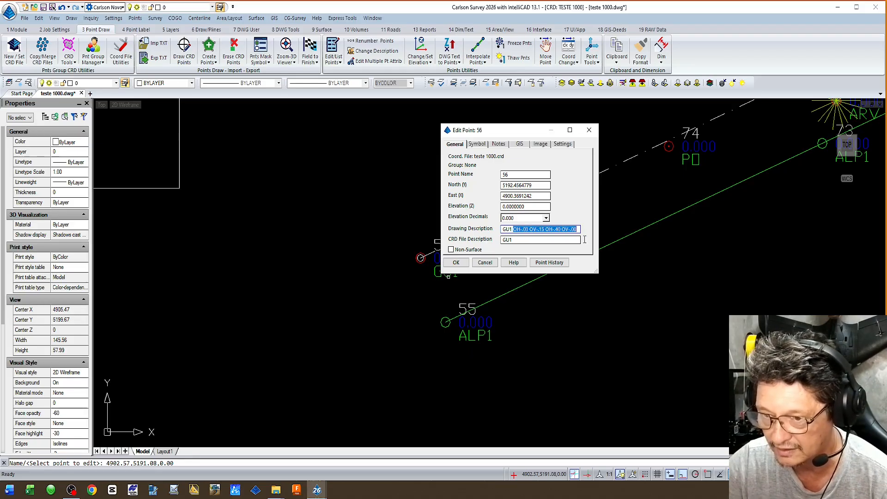
click(517, 239)
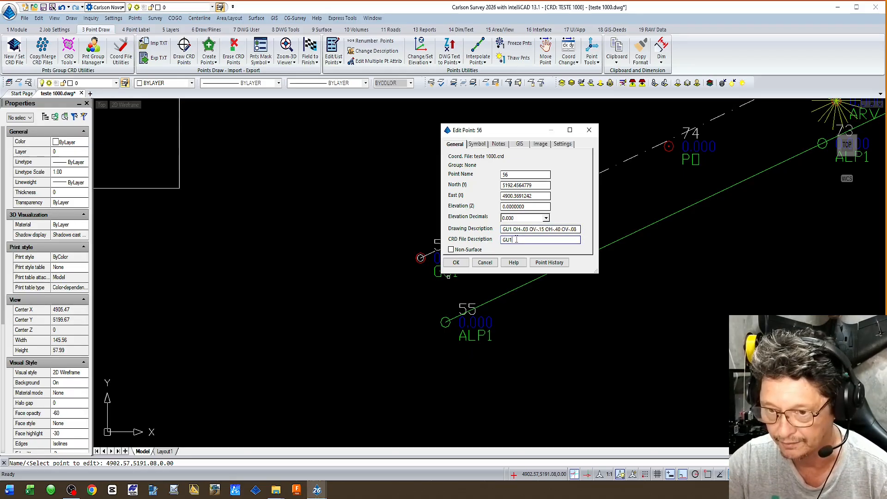
click(456, 263)
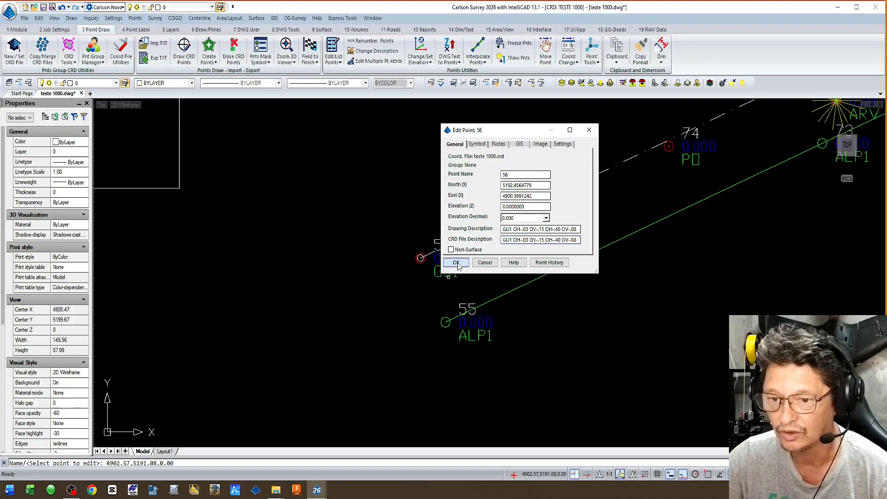
Set point 58's drawing description to GU2 OH.03 OV-.15 OH.40 OV-.08 and save the point
scroll(448, 212, down, 2)
middle_drag(448, 213, 447, 230)
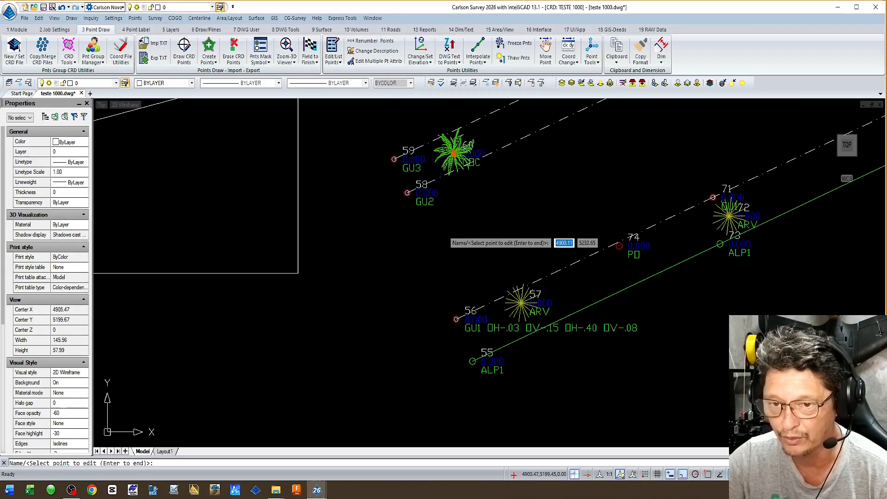
click(431, 209)
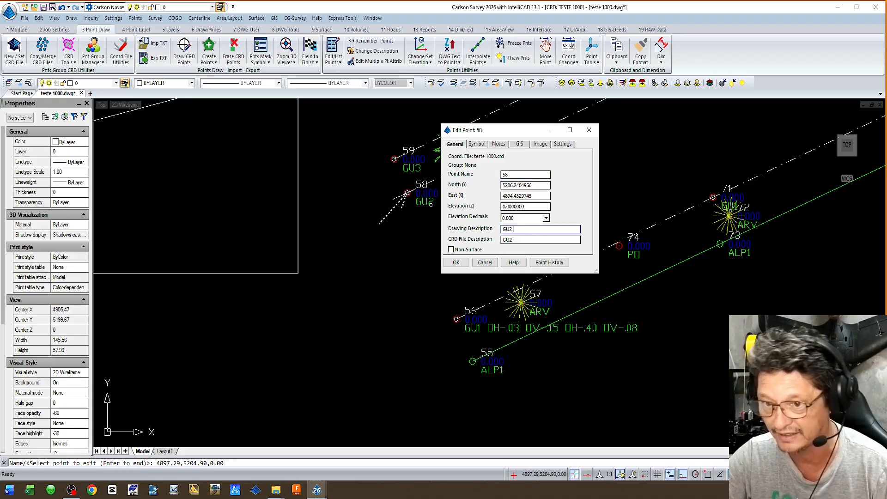
key(ctrl+v)
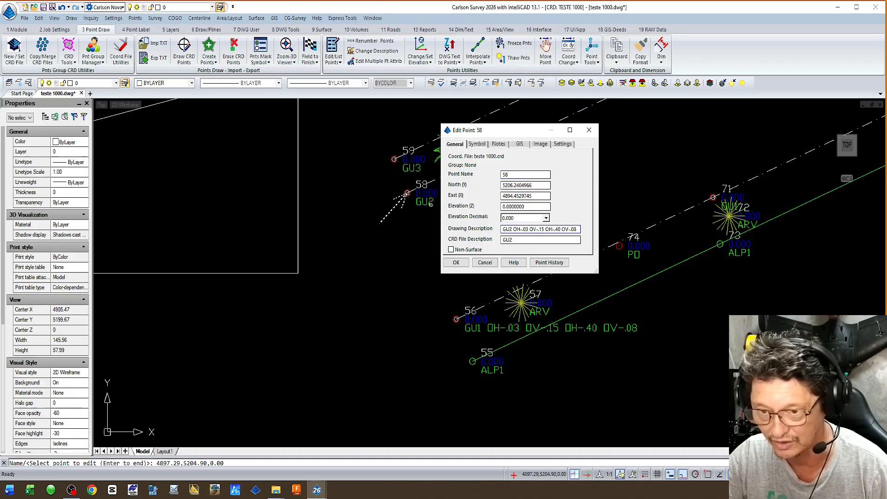
click(523, 228)
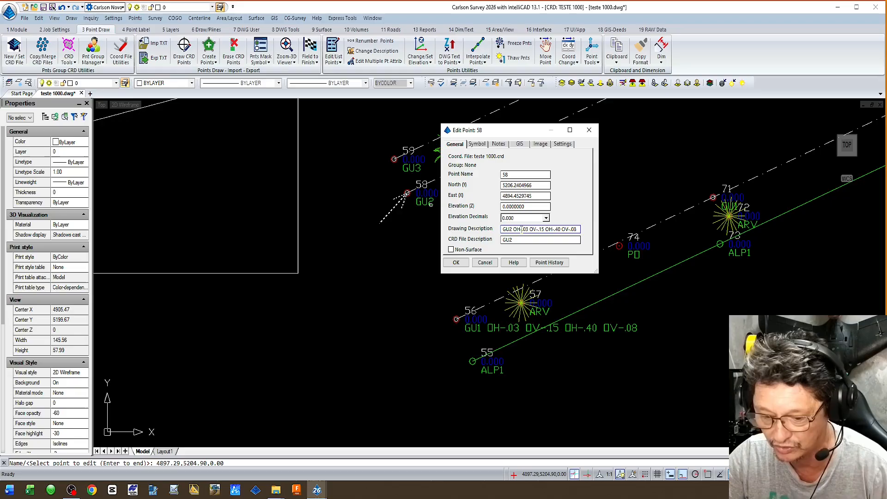
key(BackSpace)
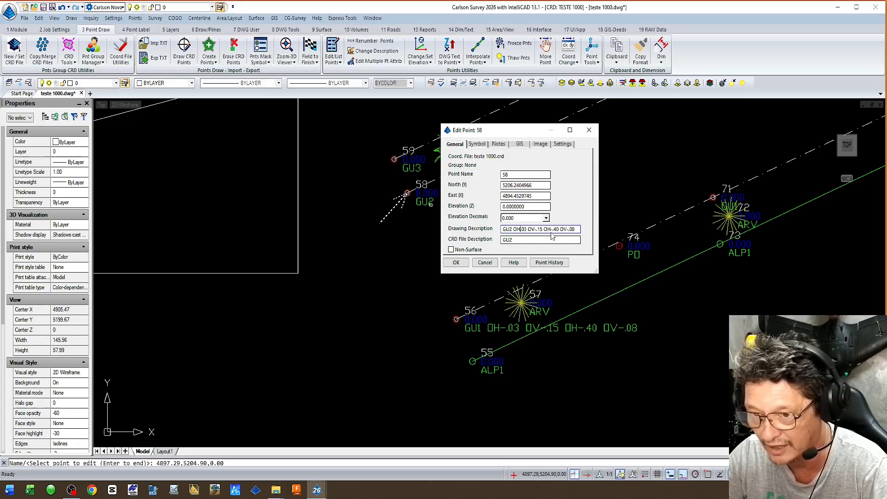
key(Delete)
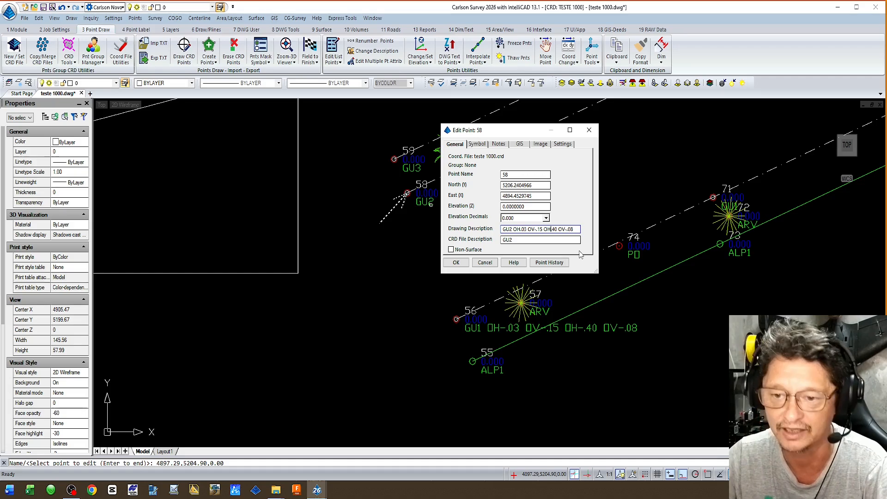
click(456, 262)
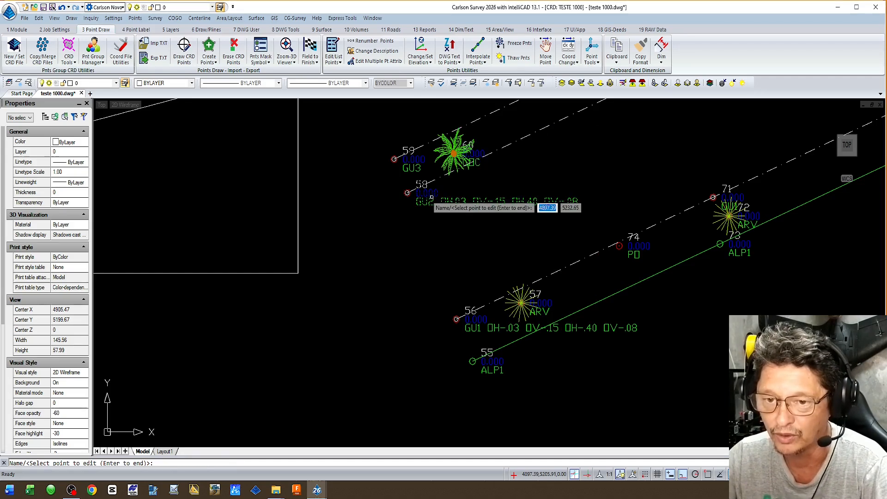
Set point 59's drawing and CRD file descriptions to GU3 OH-.03 OV-.15 OH-.40 OV-.08 and save the point
click(409, 164)
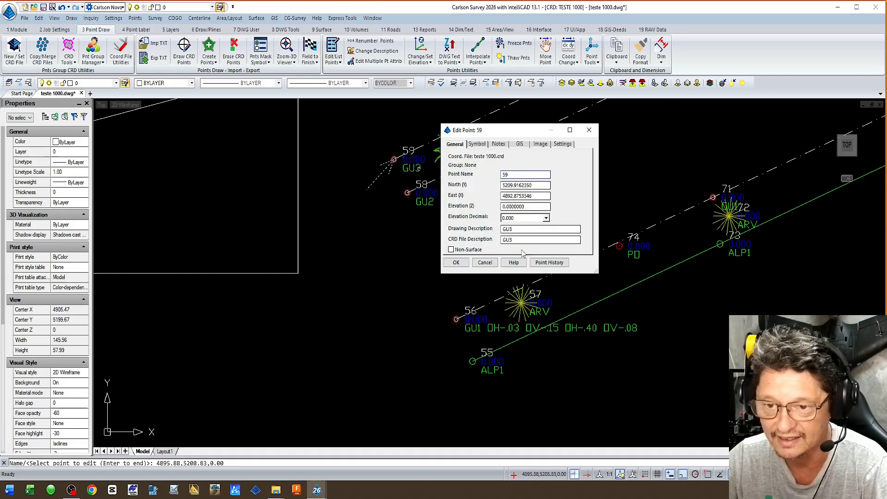
click(519, 229)
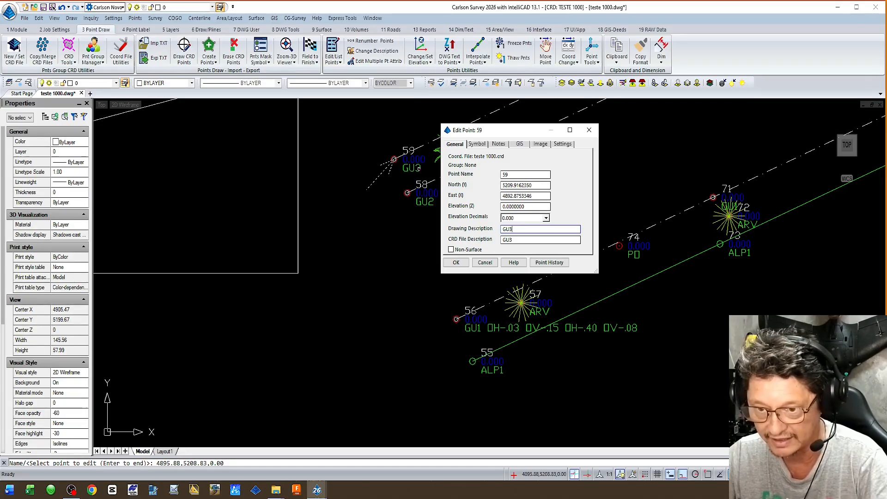
text(OH-.03 OV-.15 OH-.40 OV-.08)
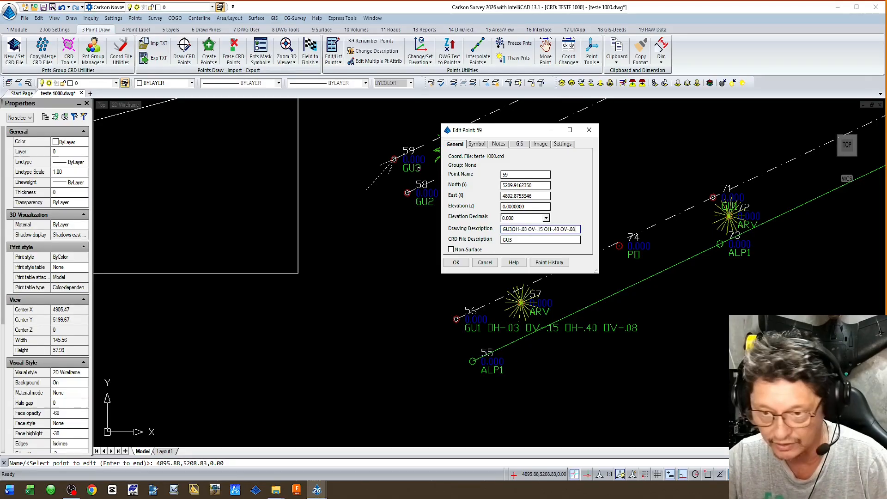
click(512, 229)
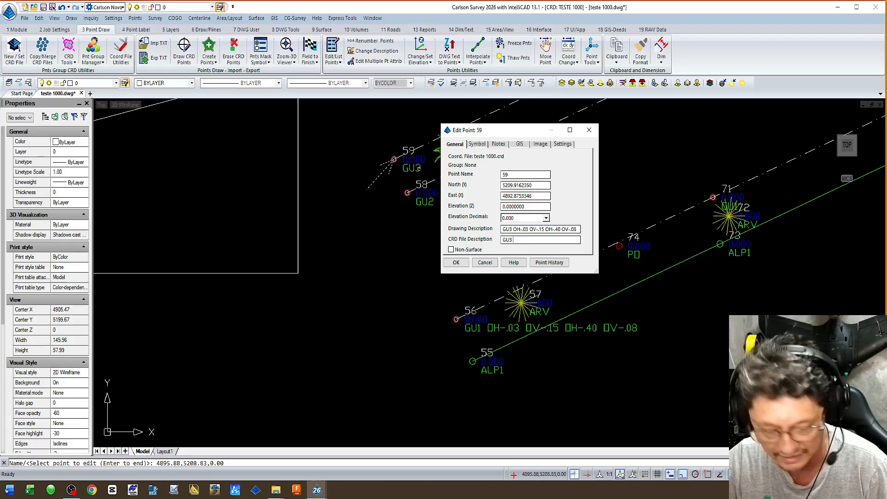
text(OH-.03 OV-.15 OH-.40 OV-.08)
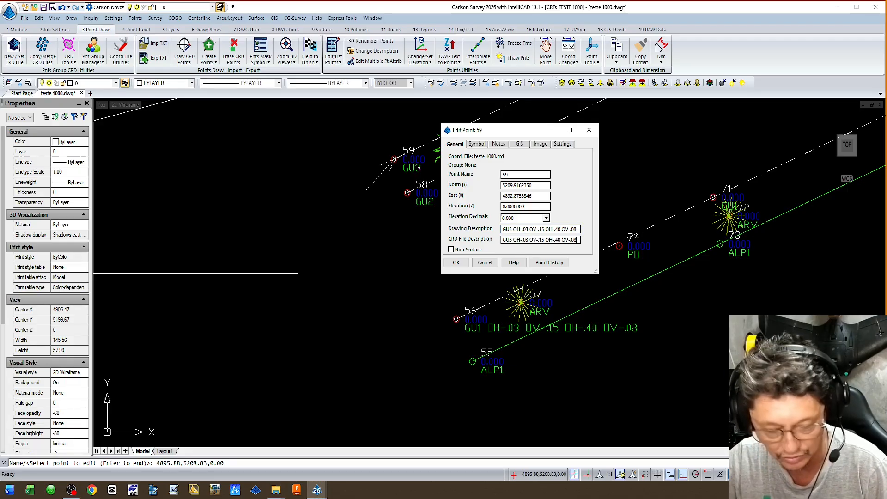
click(456, 262)
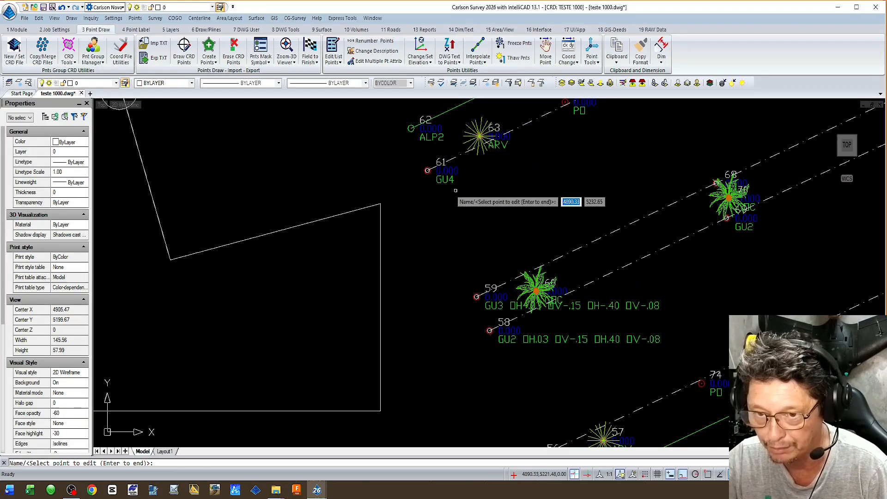
Edit point 61 and set its drawing description to GU4 OH.03 OV-.15 OH.40 OV-.08
click(454, 184)
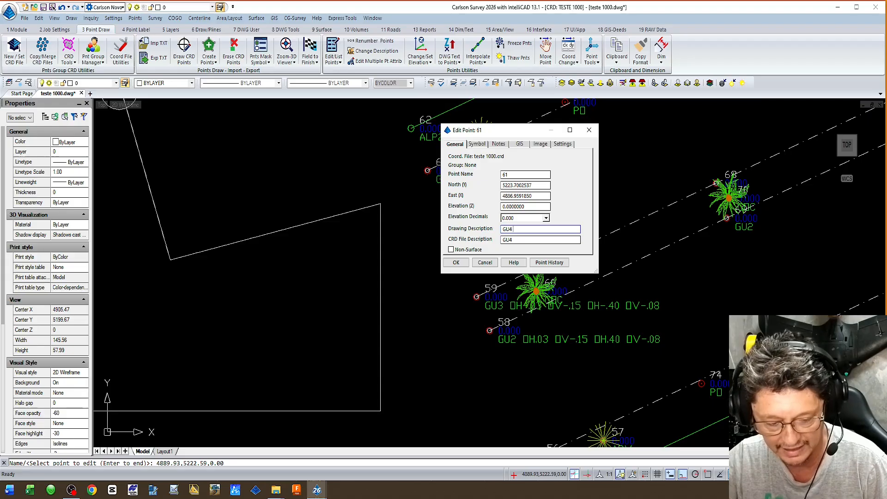
text(OH-.03 OV-.15 OH-.40 OV-.08)
click(521, 230)
key(BackSpace)
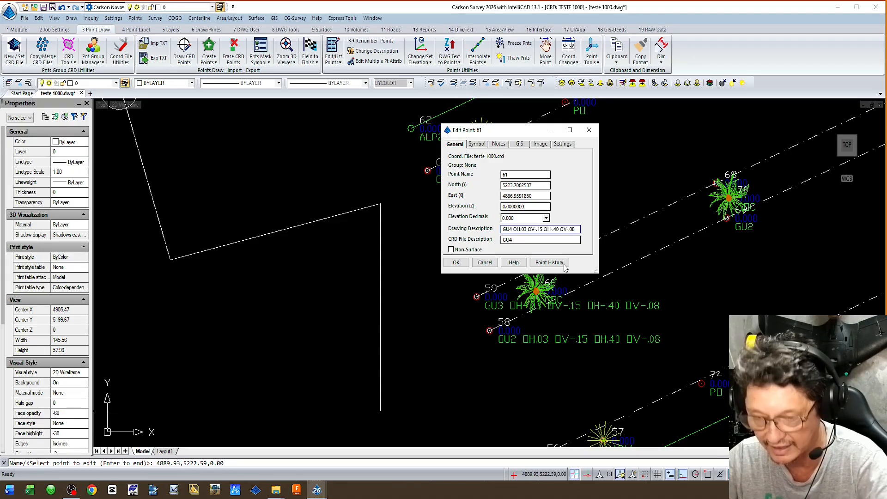
click(553, 229)
key(BackSpace)
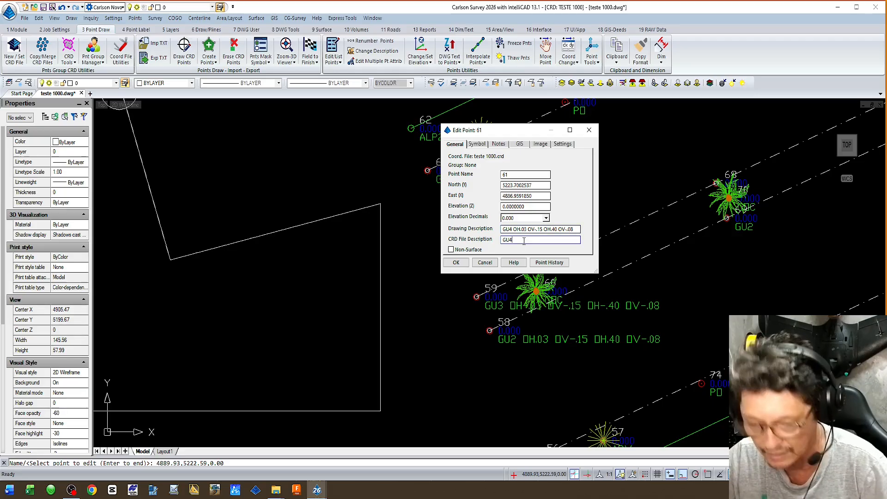
Set point 61's CRD file description to GU4 OH.03 OV-.15 OH.40 OV-.08, save the point and end point editing
text(OH-.03 OV-.15 OH-.40 OV-.08)
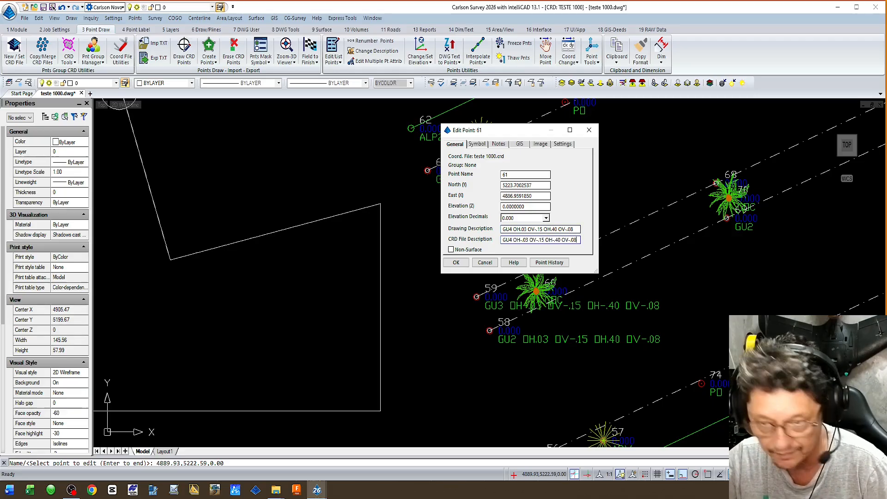
click(522, 240)
key(BackSpace)
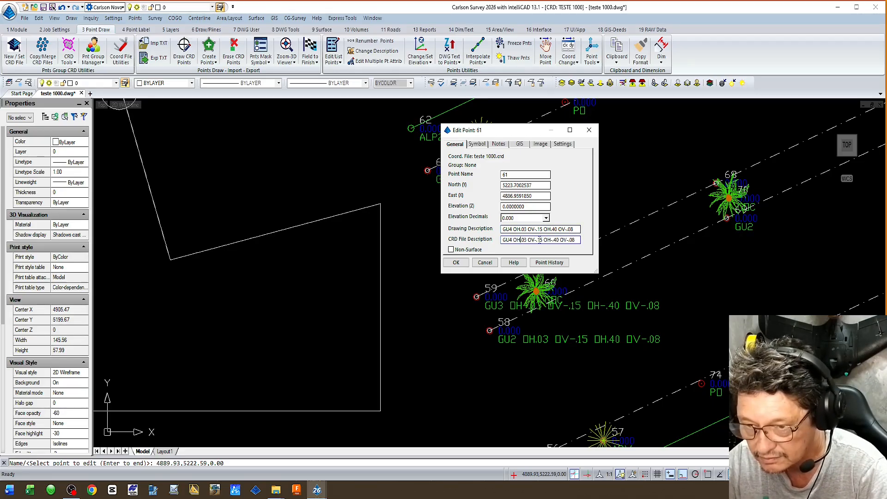
click(552, 240)
key(BackSpace)
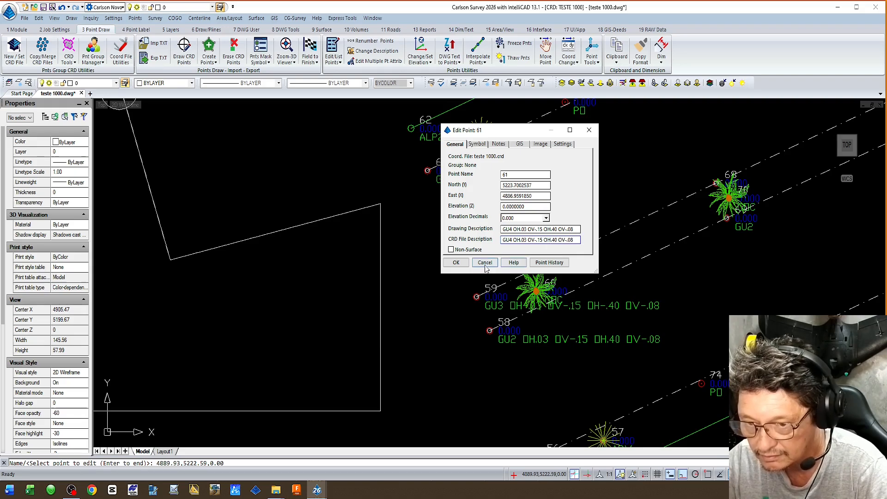
click(456, 262)
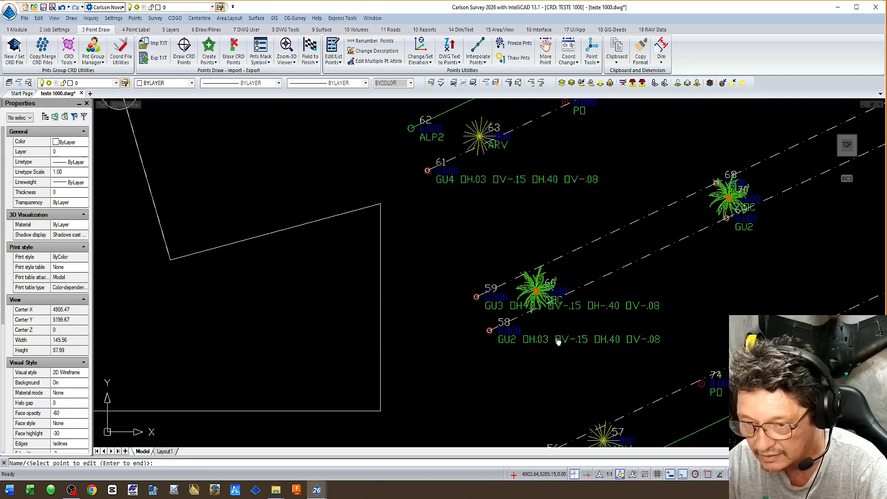
middle_drag(561, 344, 533, 292)
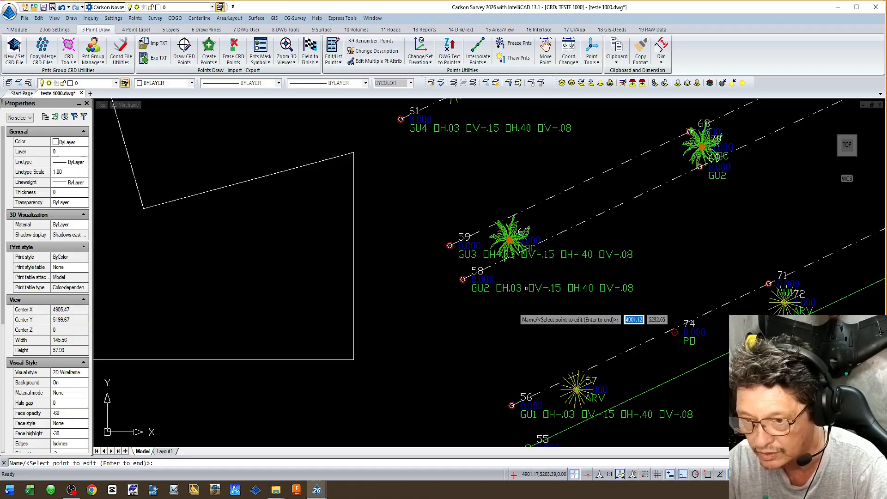
scroll(490, 291, down, 5)
key(Return)
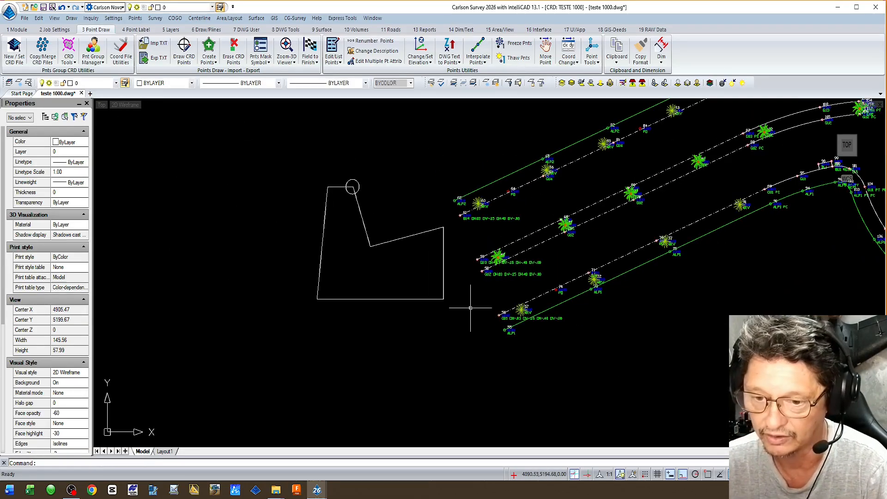
Run Field to Finish on points 1-170 to redraw the linework, and inspect the offset curb lines
scroll(475, 311, down, 2)
scroll(698, 247, up, 2)
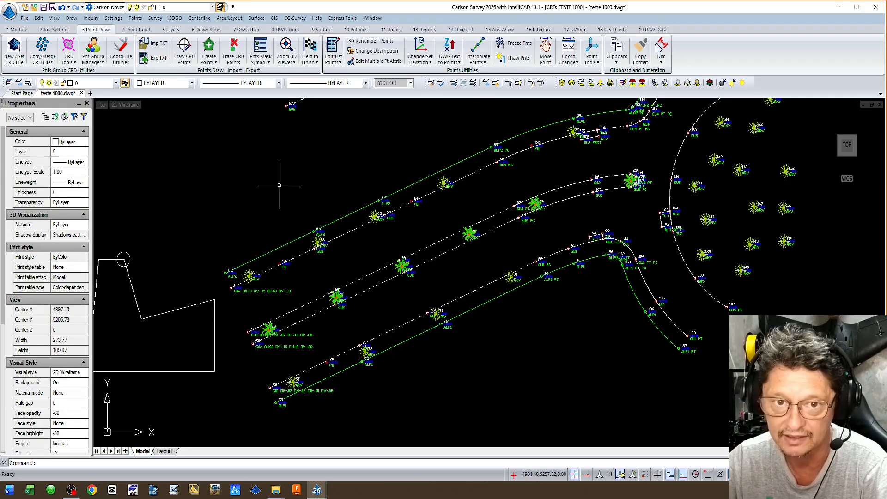
click(310, 50)
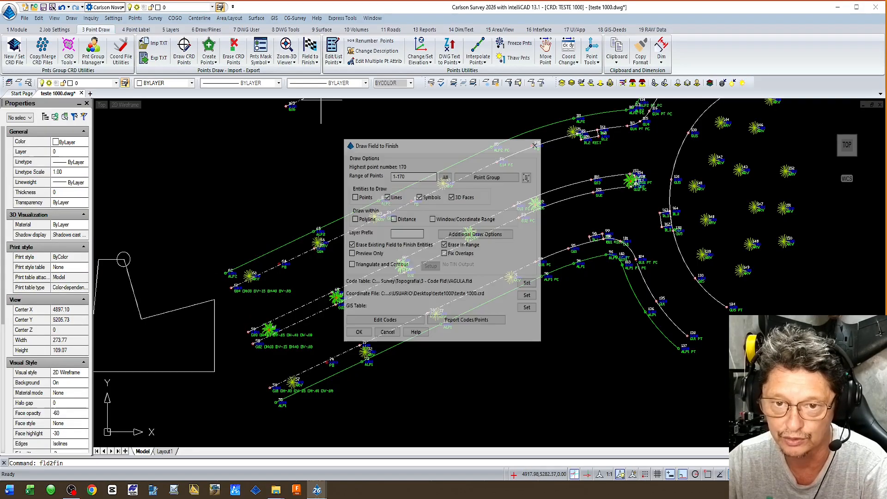
click(358, 334)
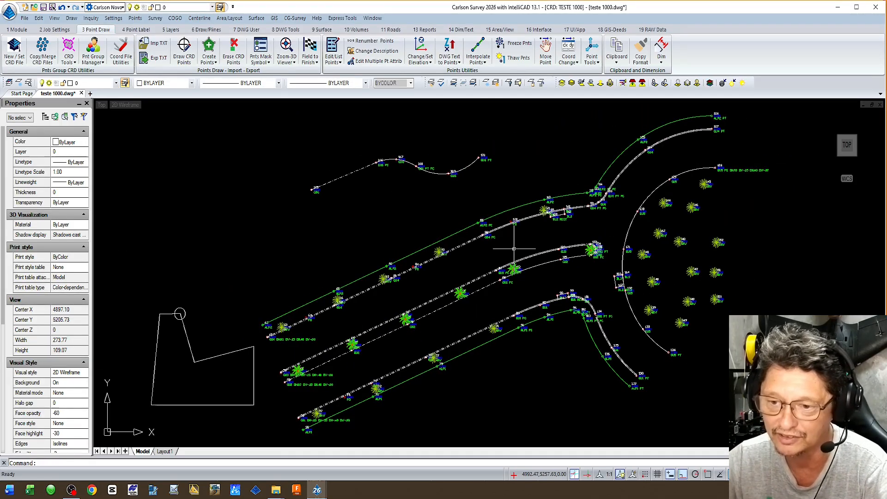
scroll(544, 269, up, 4)
scroll(544, 269, down, 2)
scroll(437, 311, down, 2)
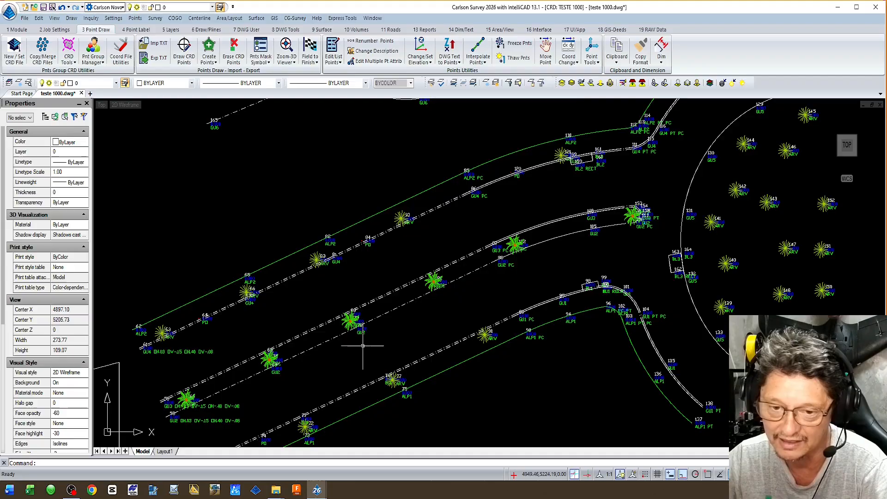
scroll(455, 293, up, 2)
scroll(304, 359, up, 2)
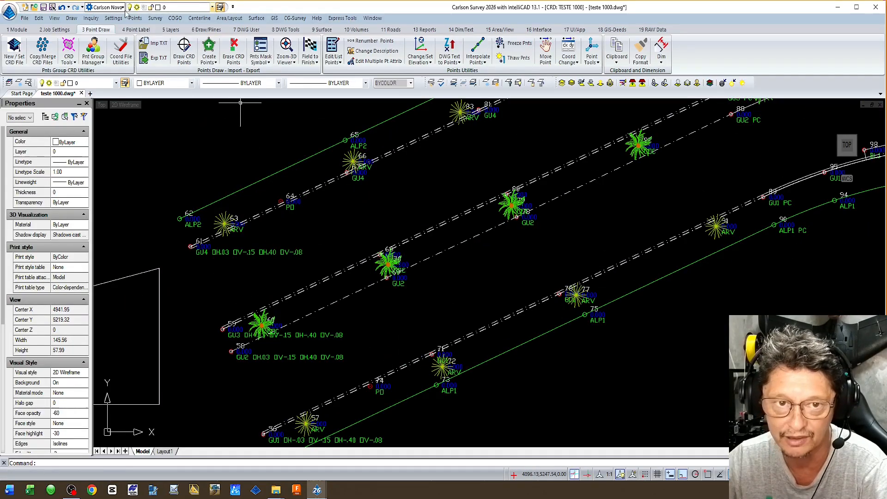
Copy the offset codes OH.03 OV-.15 OH.40 OV-.08 into point 58's CRD file description, save, and rerun Field to Finish on points 1-170
click(135, 18)
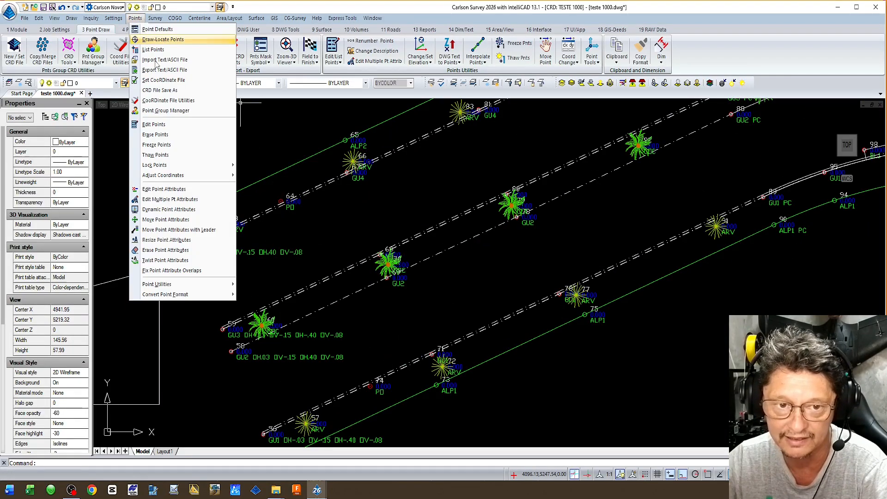
click(174, 190)
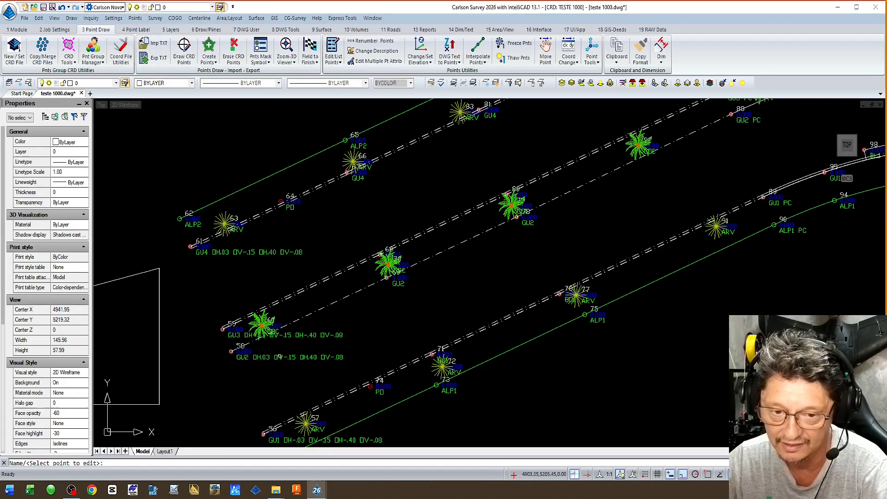
click(280, 357)
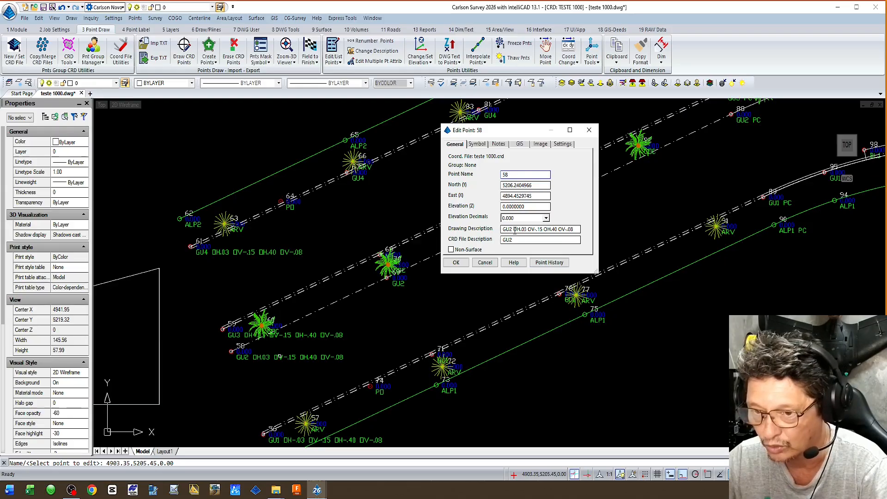
drag(514, 231, 590, 223)
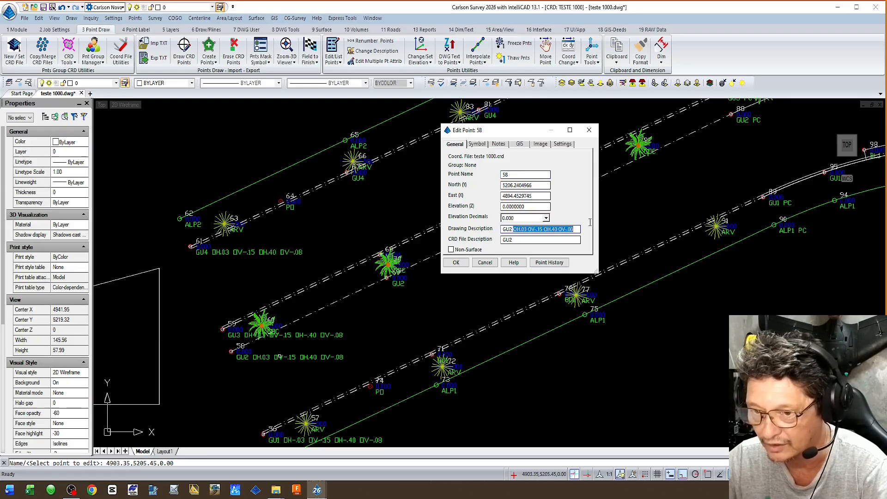
click(541, 239)
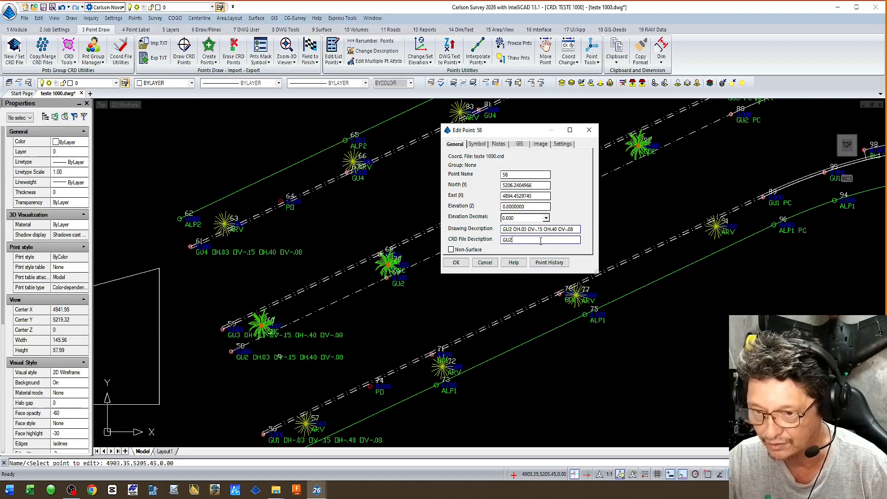
click(456, 262)
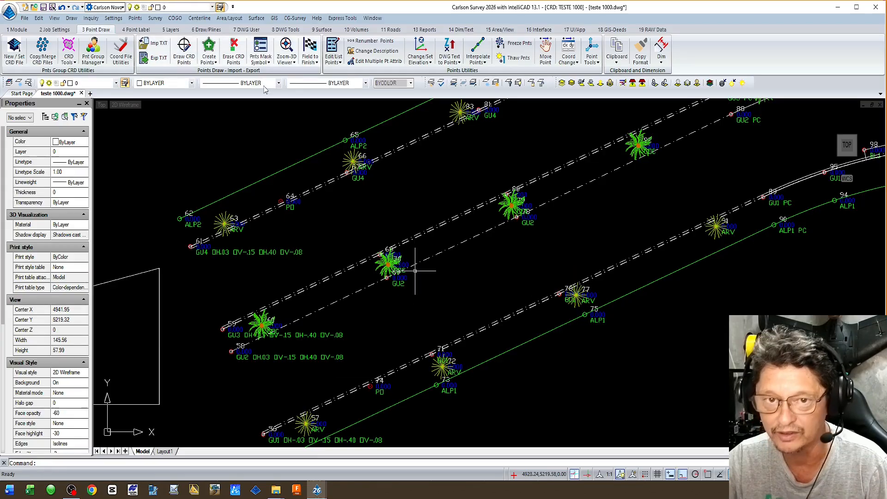
click(309, 51)
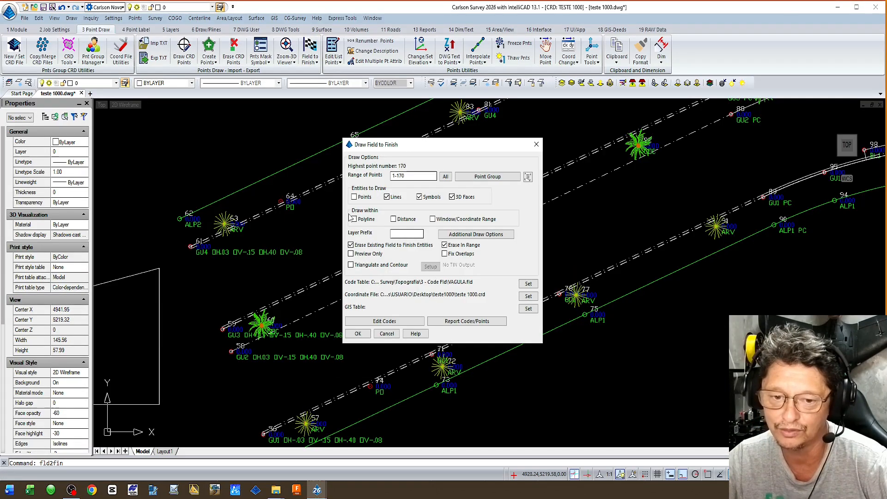
click(358, 333)
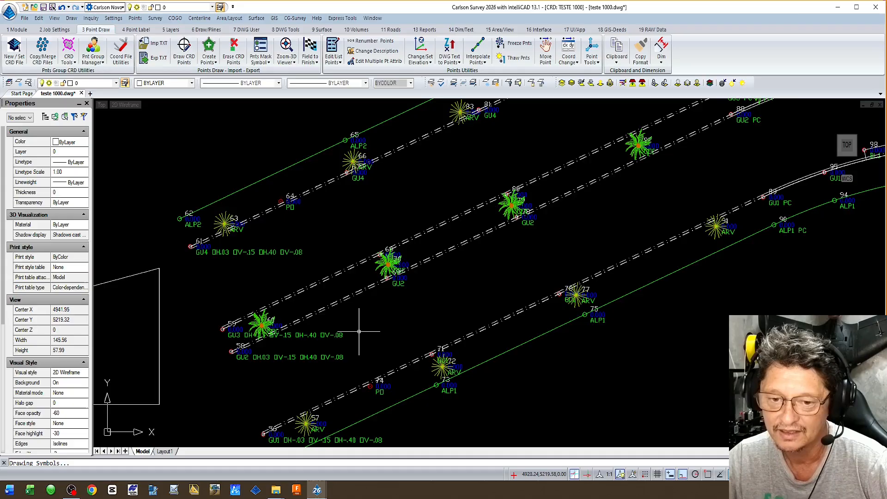
Copy the offset codes OH.03 OV-.15 OH.40 OV-.07 from point 128's drawing description into its CRD file description and accept the edit
scroll(549, 252, down, 3)
scroll(738, 169, up, 5)
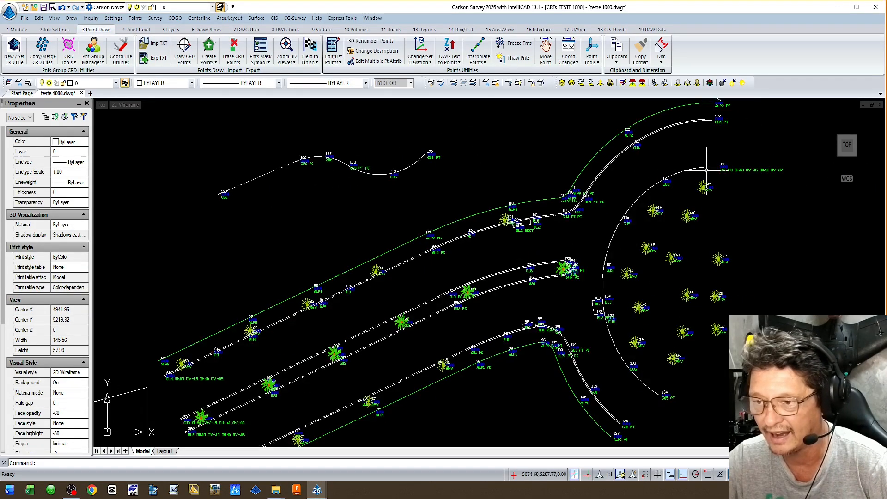
middle_drag(739, 169, 553, 167)
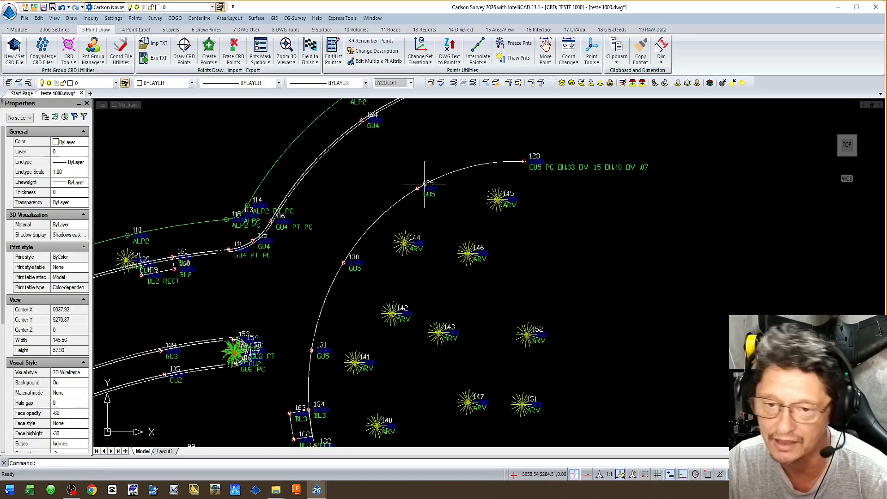
click(137, 18)
click(180, 194)
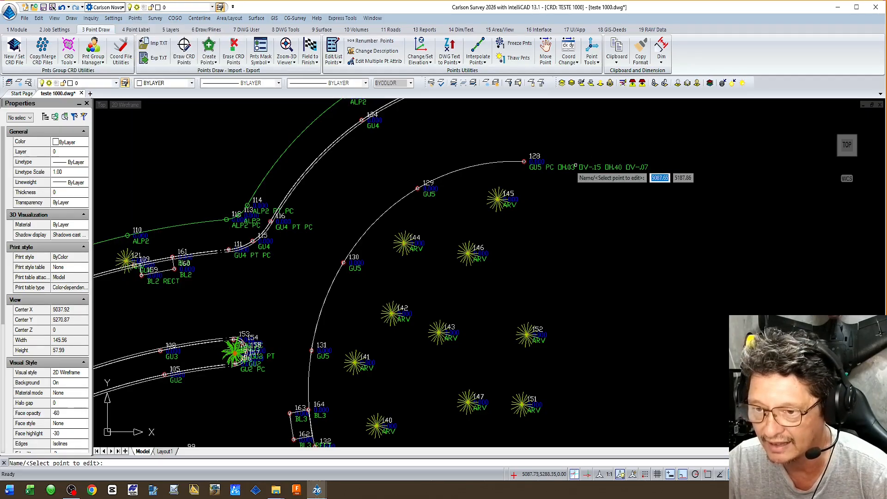
click(576, 169)
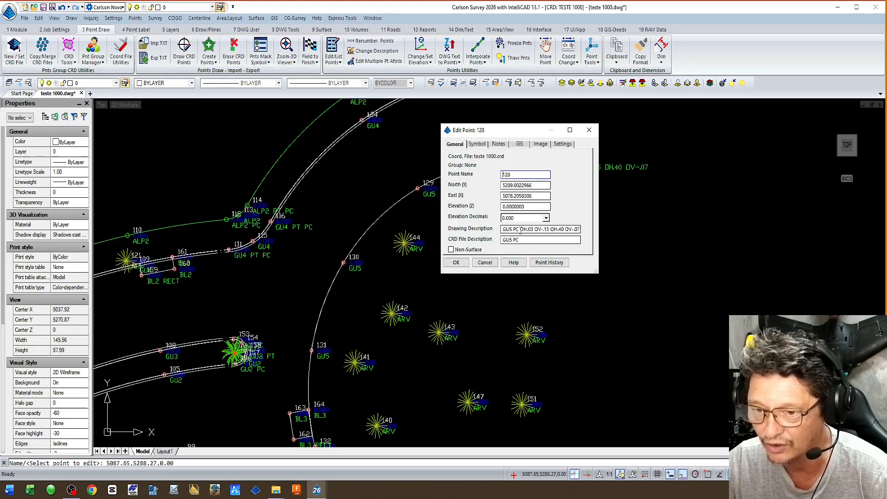
drag(521, 230, 592, 230)
key(ctrl+c)
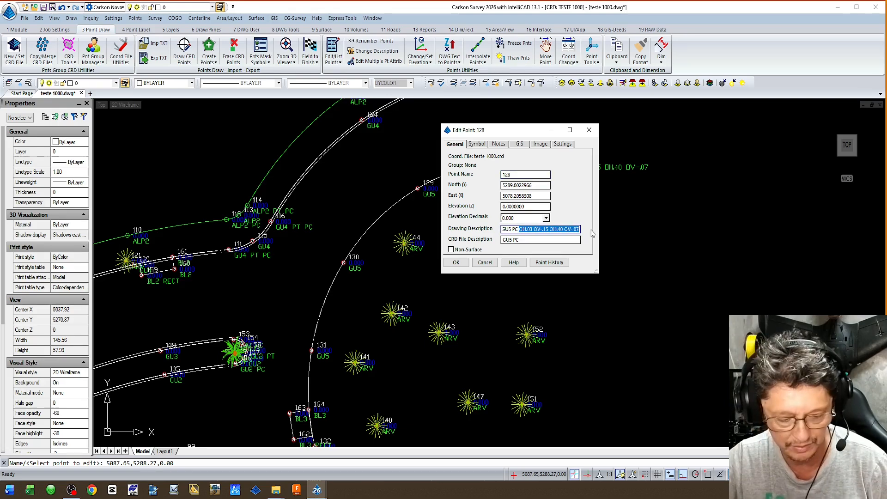
click(532, 242)
key(ctrl+v)
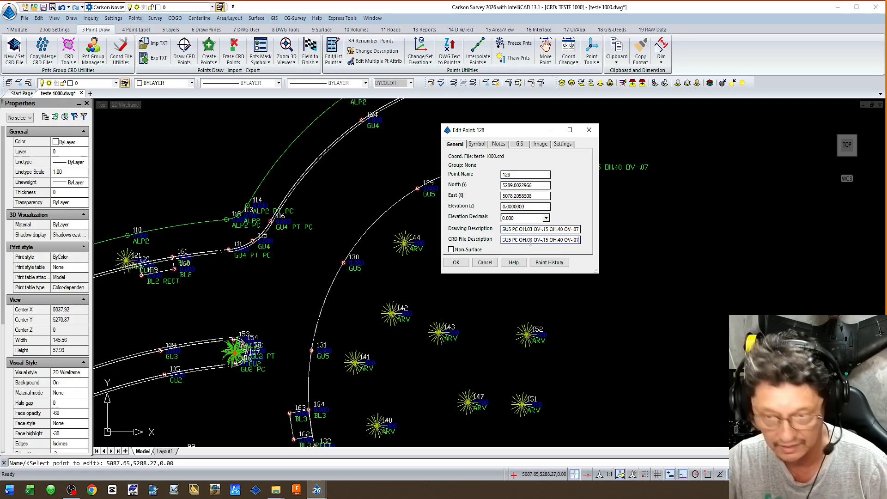
click(455, 263)
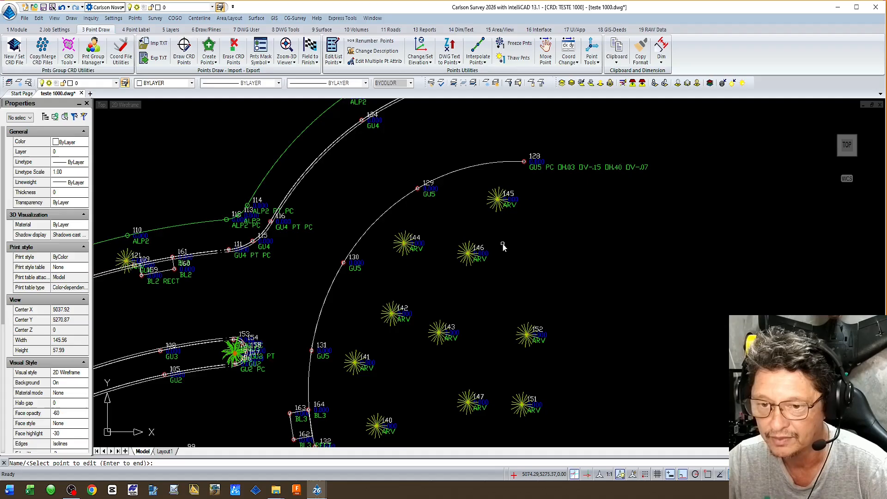
Save the drawing and run Field to Finish on points 1-170 to redraw the GU5 curb with its offsets
click(43, 7)
click(309, 47)
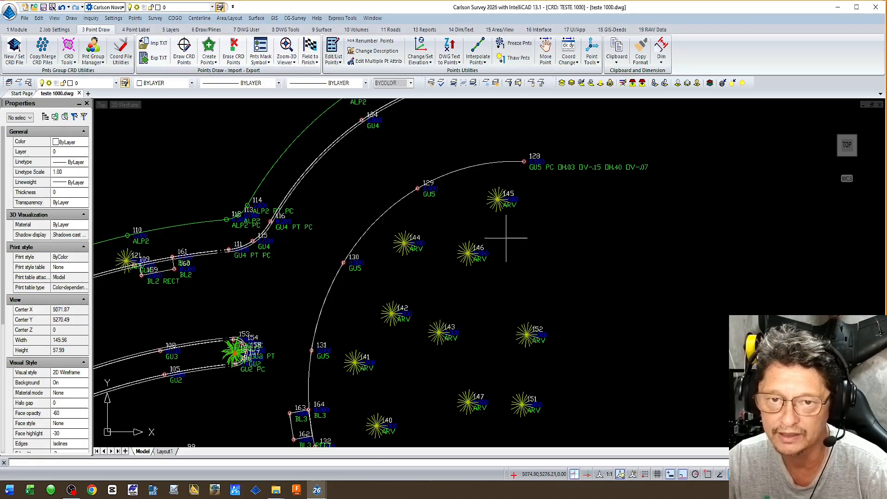
click(356, 333)
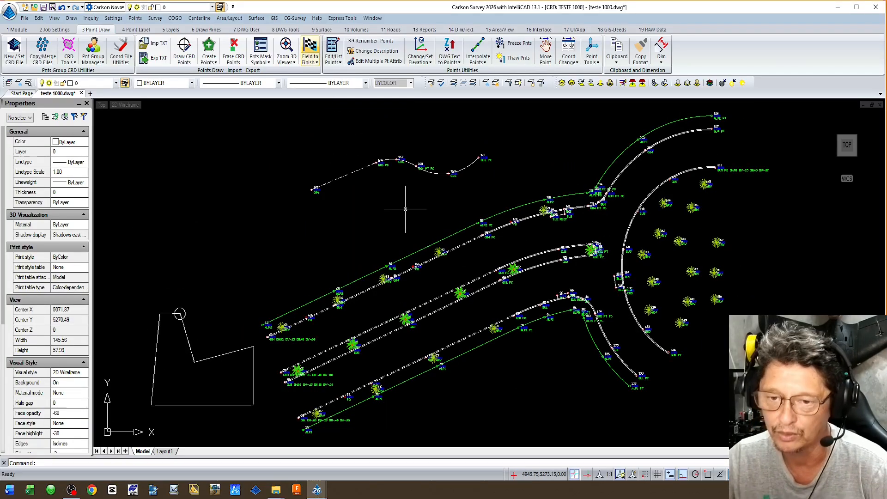
Set both the drawing and CRD file descriptions of point 165 to GU6 OH.03 OV-.15 OH.40 OV-.07 and end point editing
scroll(365, 189, up, 5)
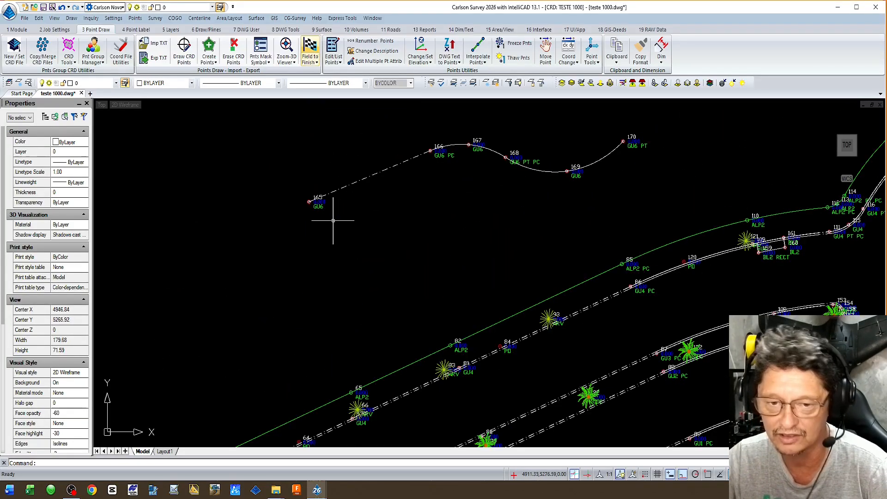
right_click(267, 182)
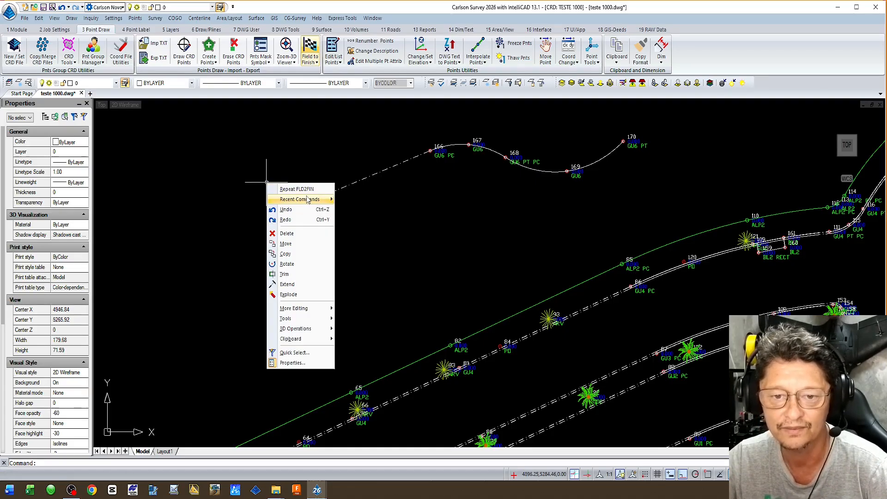
mouse_move(307, 199)
click(364, 221)
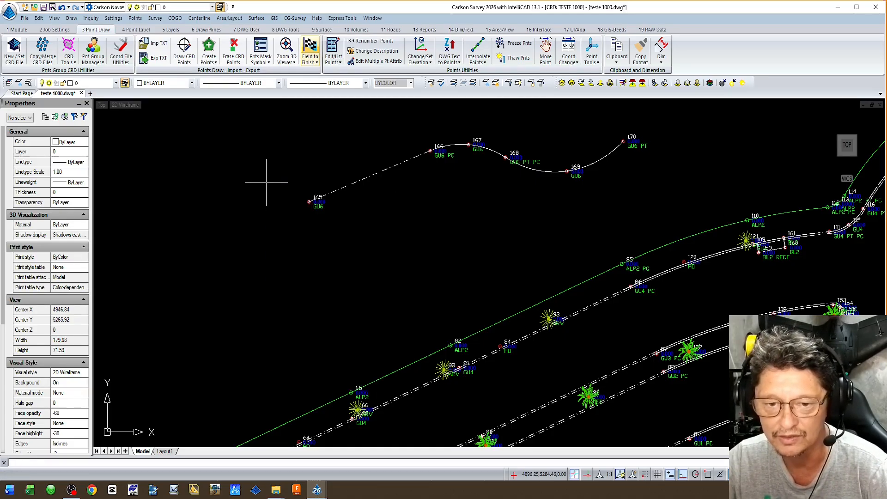
click(321, 210)
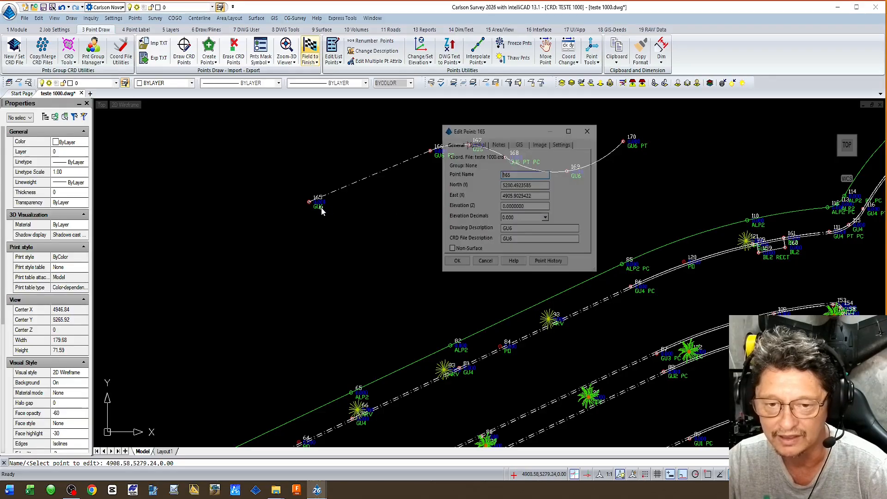
key(alt+space)
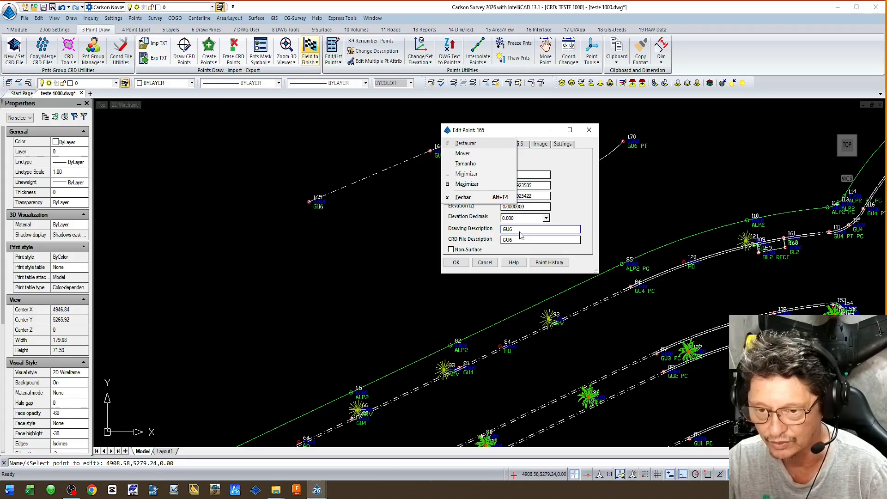
key(Escape)
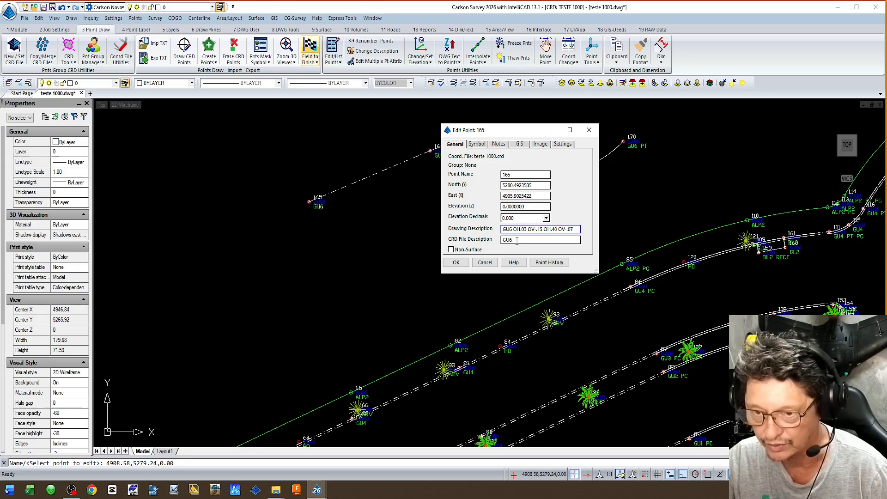
key(ctrl+v)
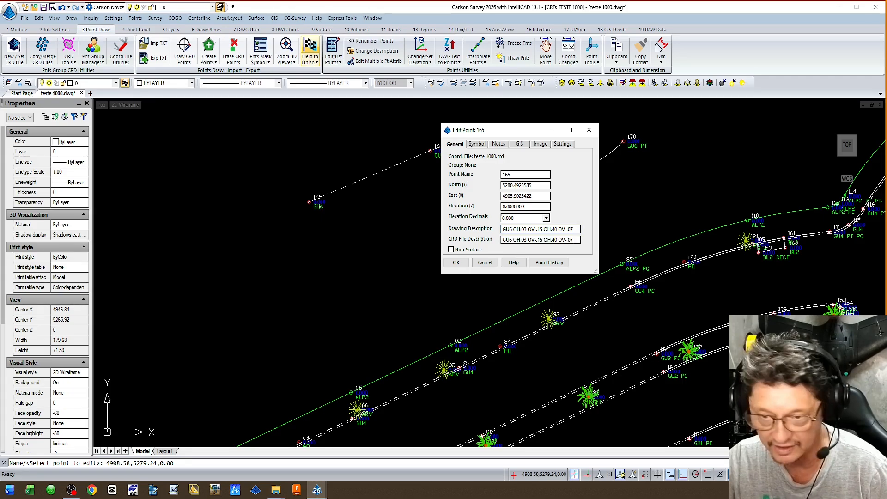
click(456, 263)
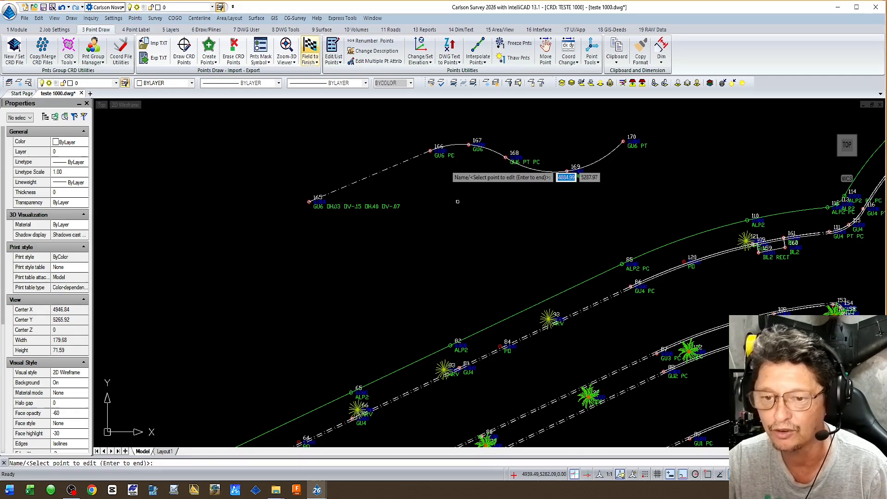
key(Return)
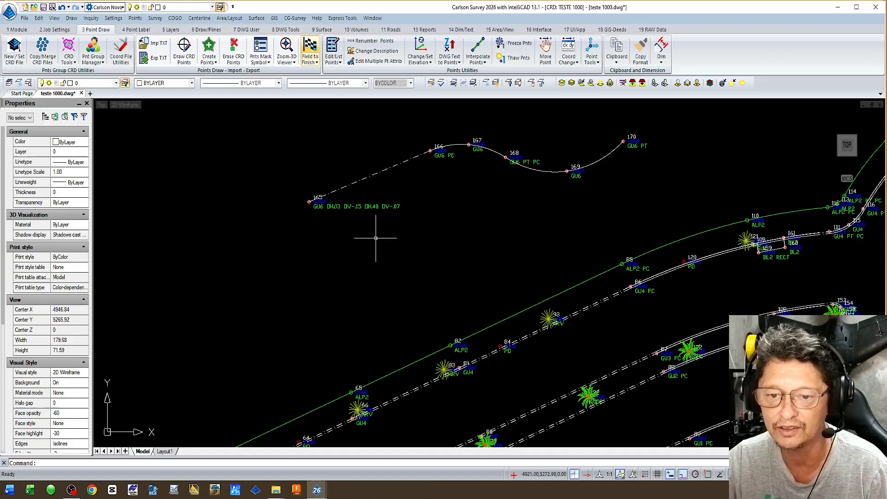
Rerun Field to Finish on points 1-170 to generate the offset lines along the GU6 curb
click(310, 57)
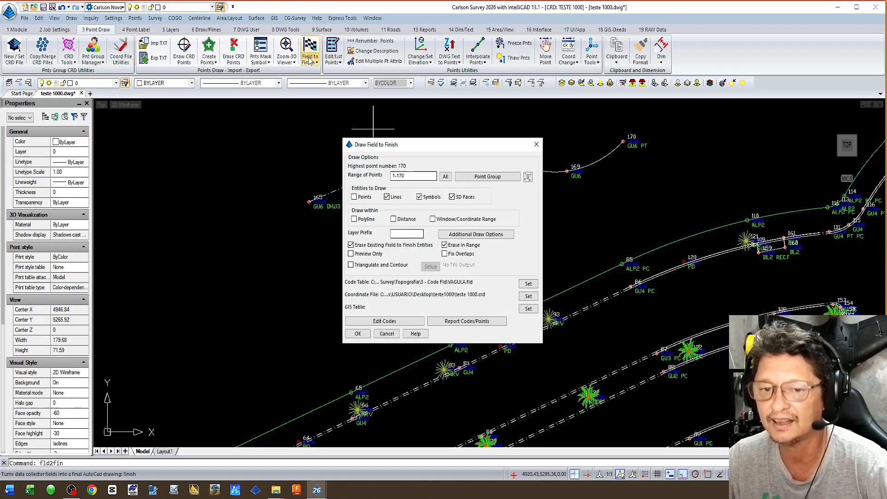
click(358, 334)
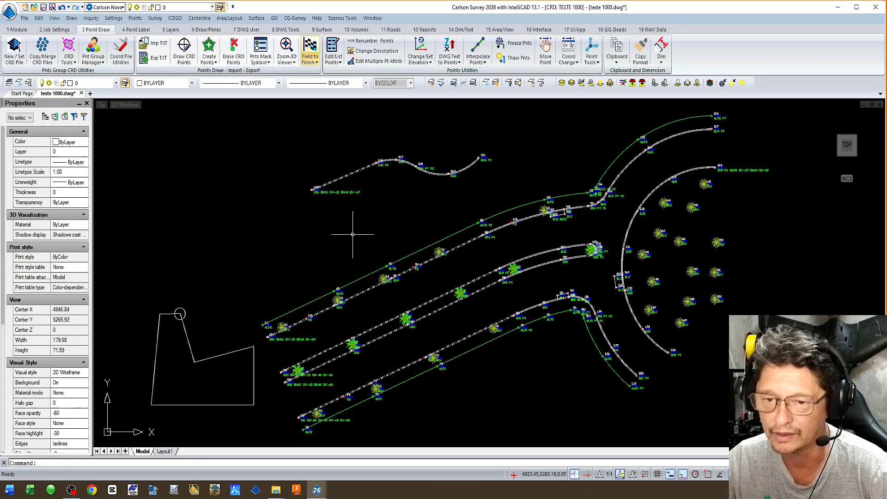
scroll(353, 233, down, 5)
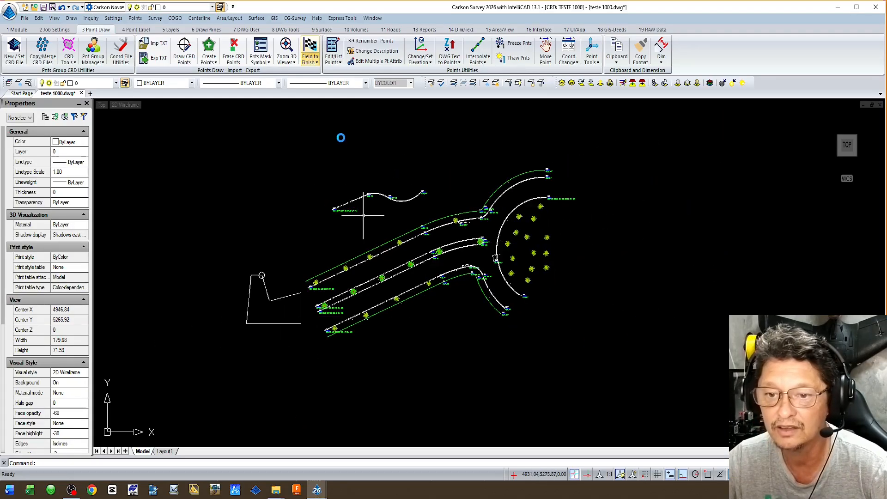
Open the surveyed curb lines, boundary lines and tree symbols in the 3D drawing viewer
click(56, 20)
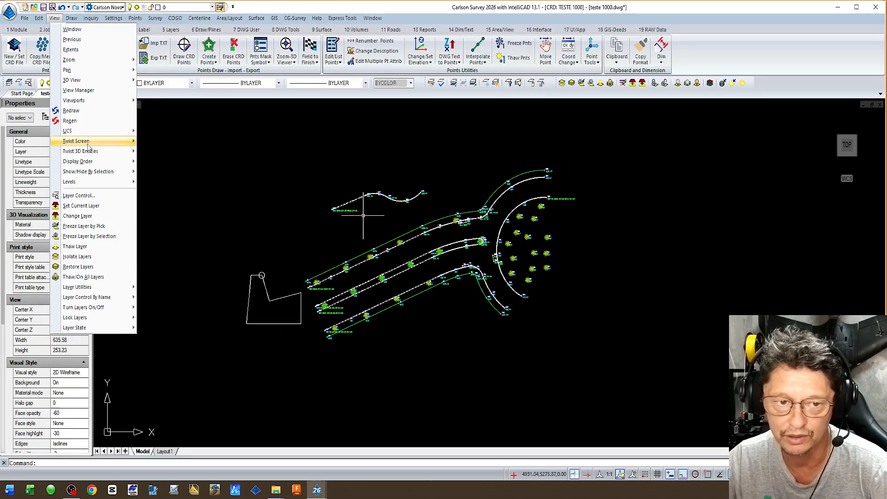
mouse_move(88, 143)
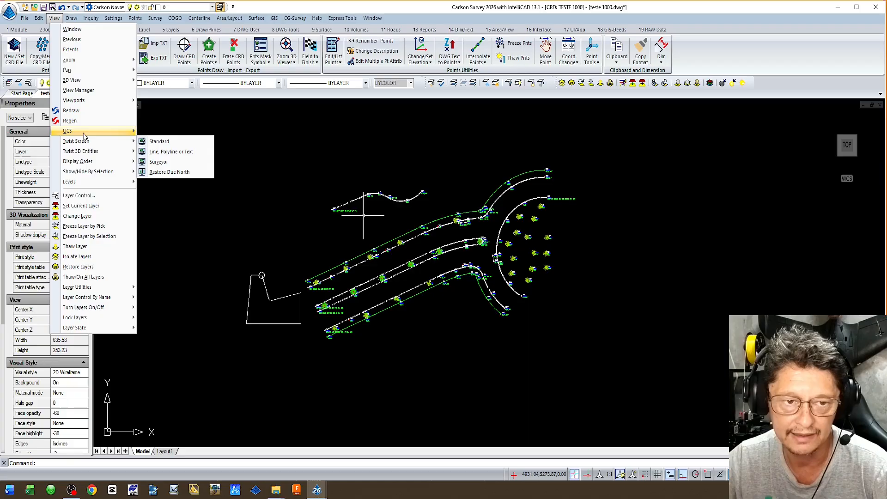
mouse_move(79, 83)
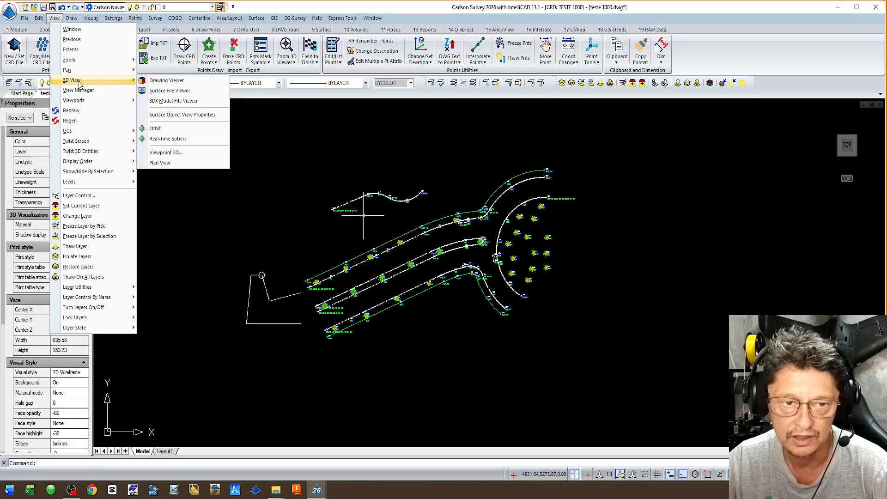
click(168, 80)
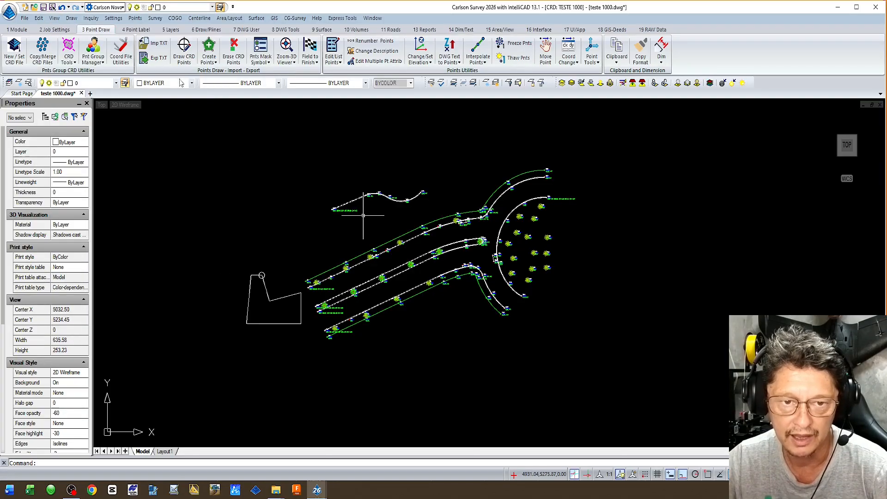
click(296, 115)
click(635, 377)
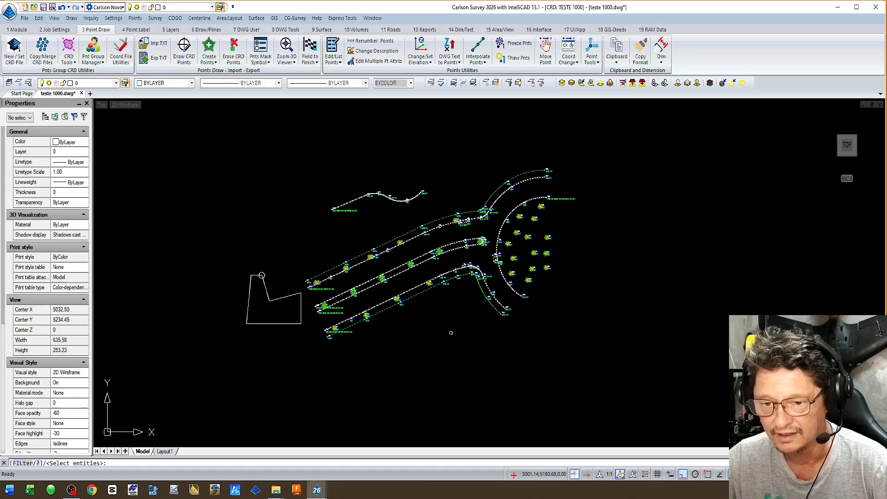
key(Return)
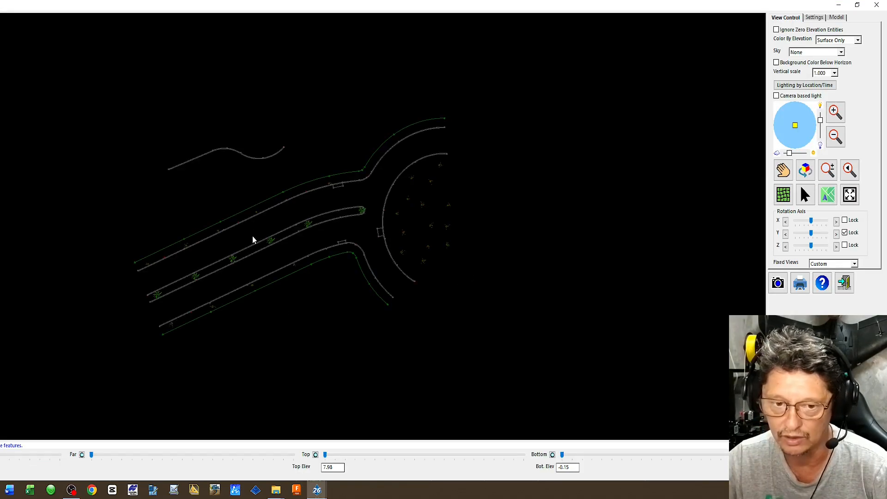
Examine the offset curb lines, trees and poles in 3D from several perspectives, and close the viewer
mouse_move(253, 240)
mouse_down()
mouse_move(250, 129)
mouse_move(432, 243)
mouse_move(406, 291)
mouse_move(283, 301)
mouse_move(300, 291)
mouse_move(283, 179)
mouse_move(299, 199)
mouse_up()
scroll(299, 204, up, 5)
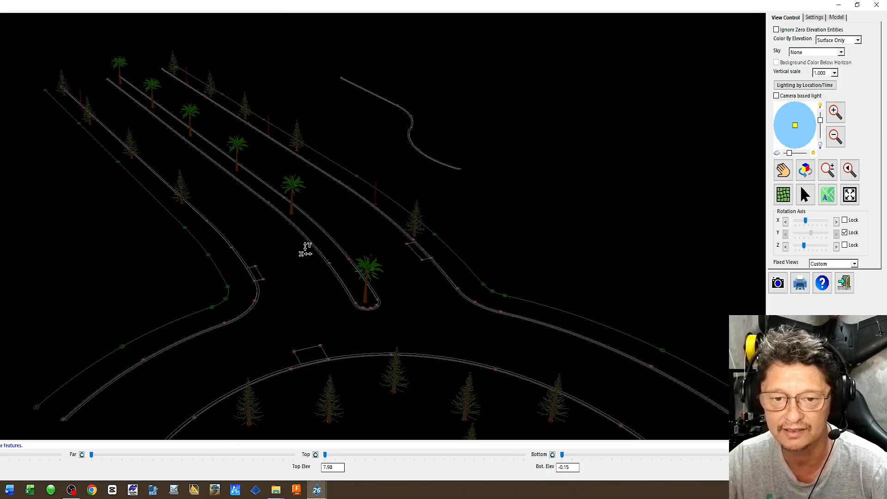
mouse_move(305, 250)
mouse_down()
mouse_move(284, 185)
mouse_move(475, 283)
mouse_move(396, 283)
mouse_move(368, 268)
mouse_up()
scroll(211, 238, up, 3)
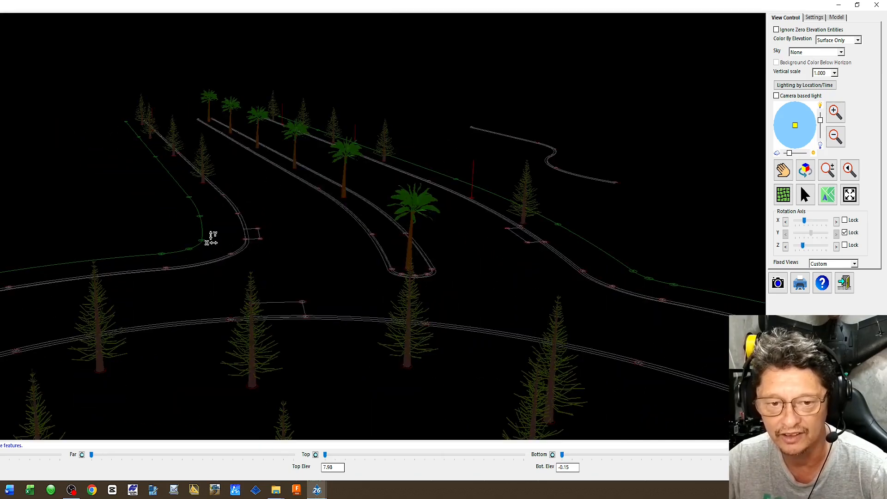
scroll(277, 268, up, 3)
scroll(296, 277, up, 1)
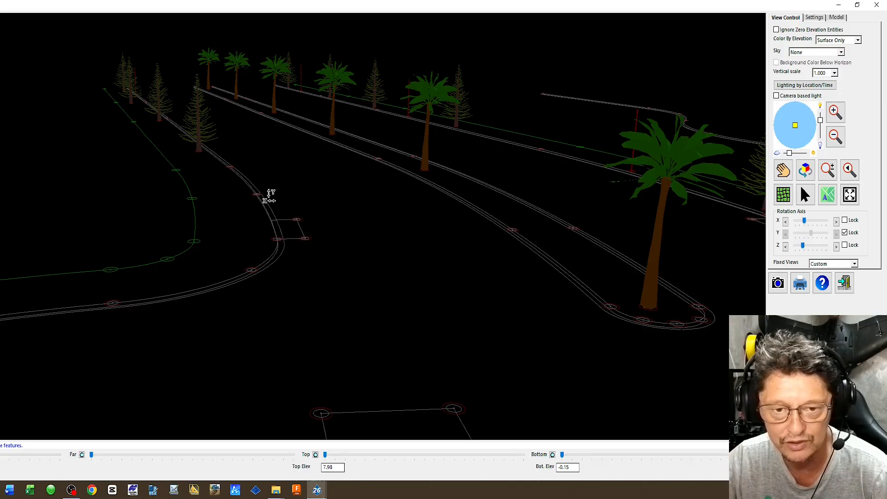
drag(407, 349, 400, 320)
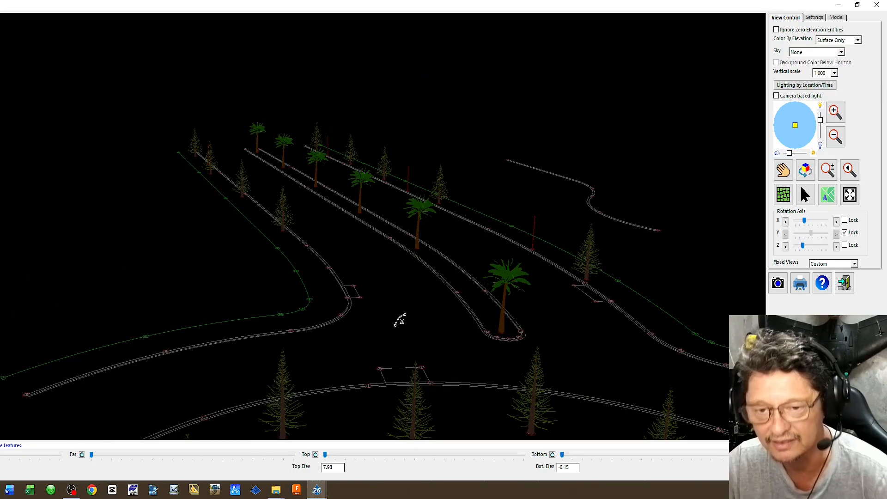
key(Escape)
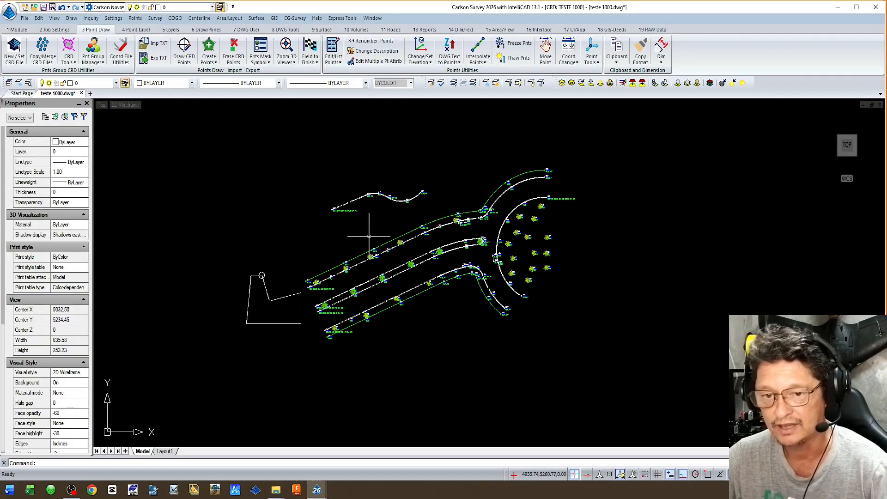
Examine the GU1 to GU4 curb lines and their offset codes in plan beside the curb profile sketch
middle_drag(420, 269, 417, 266)
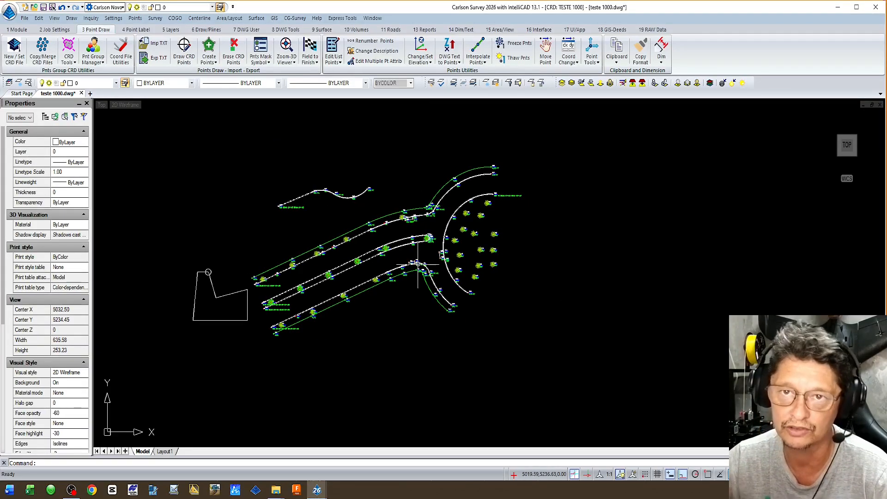
scroll(255, 284, up, 7)
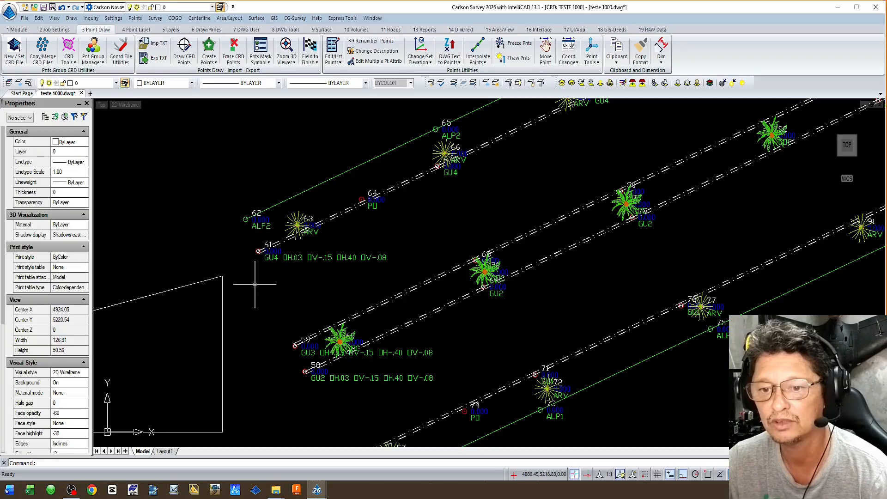
scroll(256, 259, up, 2)
scroll(436, 218, down, 4)
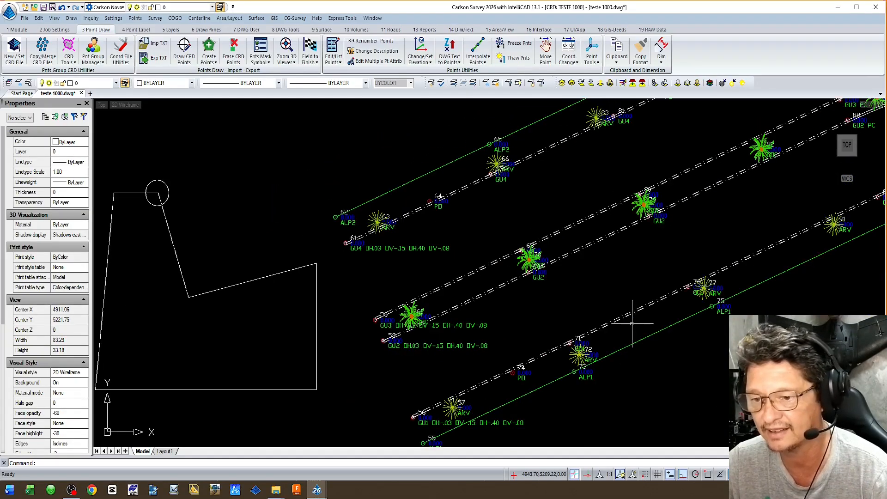
scroll(623, 335, up, 1)
scroll(508, 261, down, 2)
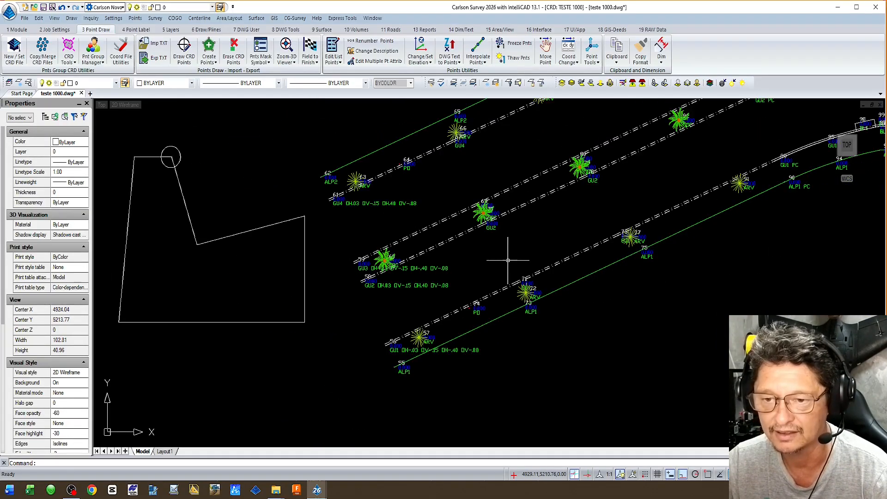
scroll(640, 214, up, 3)
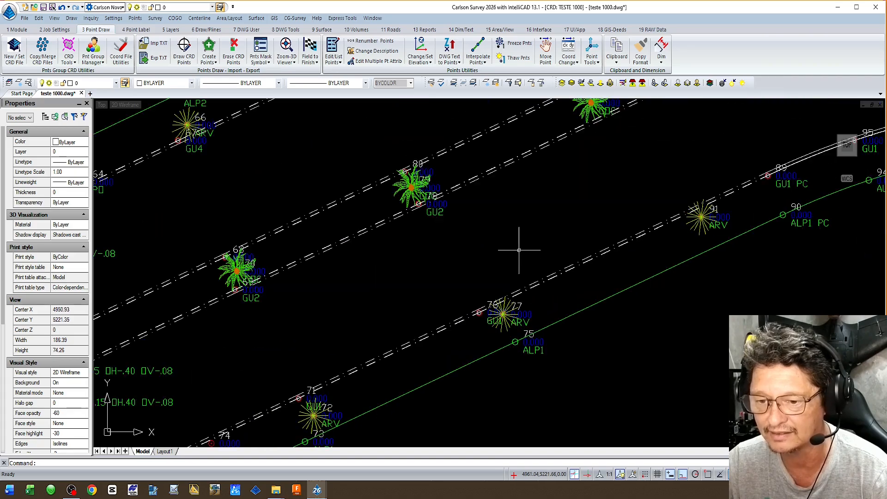
scroll(481, 275, up, 2)
scroll(398, 194, down, 1)
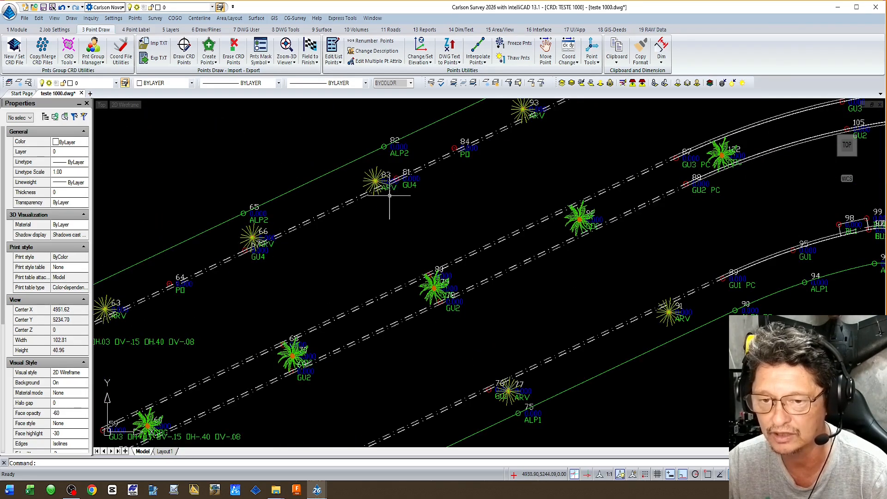